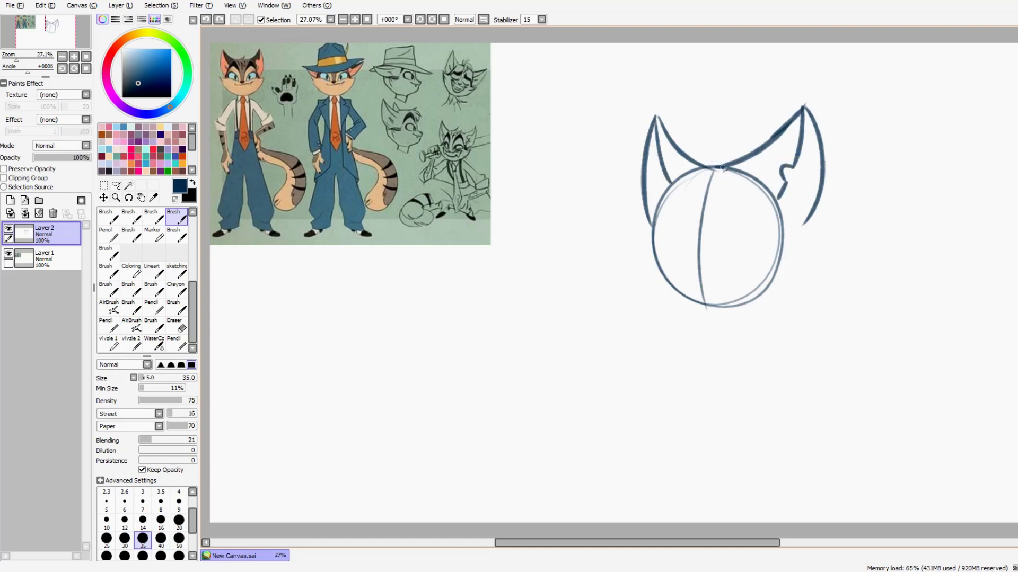
Step: Undo the last strokes and sketch pointed hair tufts on the forehead beside the left ear
{"action": "key", "text": "ctrl+z"}
{"action": "key", "text": "ctrl+z"}
{"action": "left_click_drag", "start_coordinate": [702, 164], "coordinate": [669, 169]}
{"action": "left_click_drag", "start_coordinate": [695, 175], "coordinate": [668, 193]}
Step: Tilt the head sketch slightly and draw a curved horizontal guideline across the face on a new layer
{"action": "left_click", "coordinate": [10, 201]}
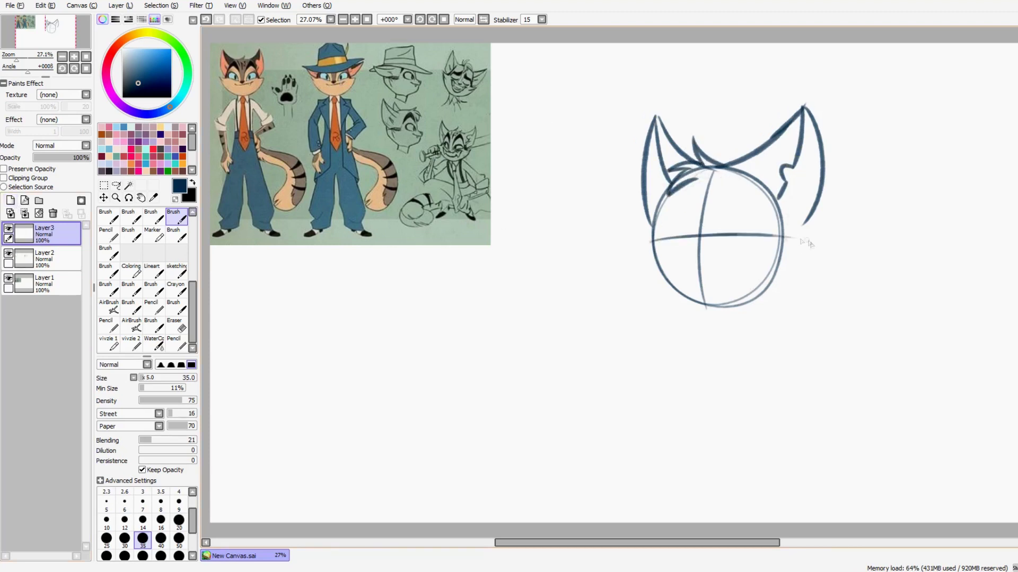
{"action": "key", "text": "ctrl+t"}
{"action": "key", "text": "Return"}
{"action": "left_click_drag", "start_coordinate": [649, 233], "coordinate": [773, 249]}
{"action": "key", "text": "ctrl+z"}
Step: On a new layer, sketch the two squinting eyes with drooping lids and the eyebrows above them
{"action": "left_click", "coordinate": [10, 200]}
{"action": "mouse_move", "coordinate": [725, 187]}
{"action": "left_mouse_down"}
{"action": "mouse_move", "coordinate": [768, 207]}
{"action": "mouse_move", "coordinate": [669, 197]}
{"action": "left_mouse_up"}
{"action": "key", "text": "ctrl+z"}
{"action": "key", "text": "ctrl+z"}
{"action": "left_click_drag", "start_coordinate": [713, 226], "coordinate": [766, 229]}
{"action": "left_click_drag", "start_coordinate": [710, 234], "coordinate": [757, 241]}
{"action": "mouse_move", "coordinate": [694, 200]}
{"action": "left_mouse_down"}
{"action": "mouse_move", "coordinate": [658, 214]}
{"action": "mouse_move", "coordinate": [691, 233]}
{"action": "mouse_move", "coordinate": [758, 238]}
{"action": "left_mouse_up"}
{"action": "key", "text": "ctrl+z"}
{"action": "key", "text": "ctrl+z"}
{"action": "left_click_drag", "start_coordinate": [657, 215], "coordinate": [691, 203]}
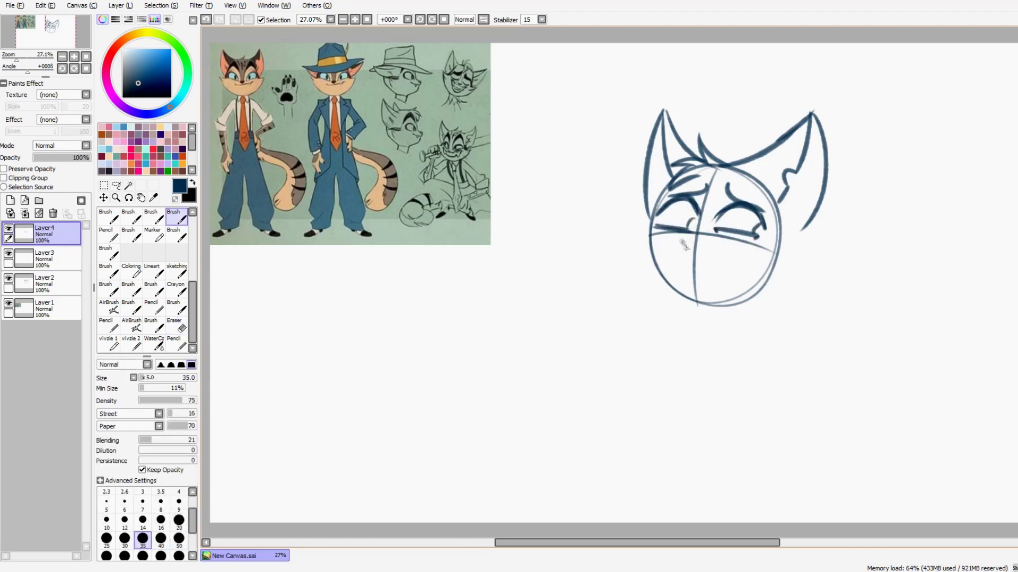
Step: Sketch the small nose and a wide open grin with fangs and a tongue below the eyes
{"action": "mouse_move", "coordinate": [662, 245]}
{"action": "left_mouse_down"}
{"action": "mouse_move", "coordinate": [729, 260]}
{"action": "mouse_move", "coordinate": [744, 245]}
{"action": "left_mouse_up"}
{"action": "key", "text": "ctrl+z"}
{"action": "left_click_drag", "start_coordinate": [678, 263], "coordinate": [742, 246]}
{"action": "key", "text": "ctrl+z"}
{"action": "left_click_drag", "start_coordinate": [678, 264], "coordinate": [742, 244]}
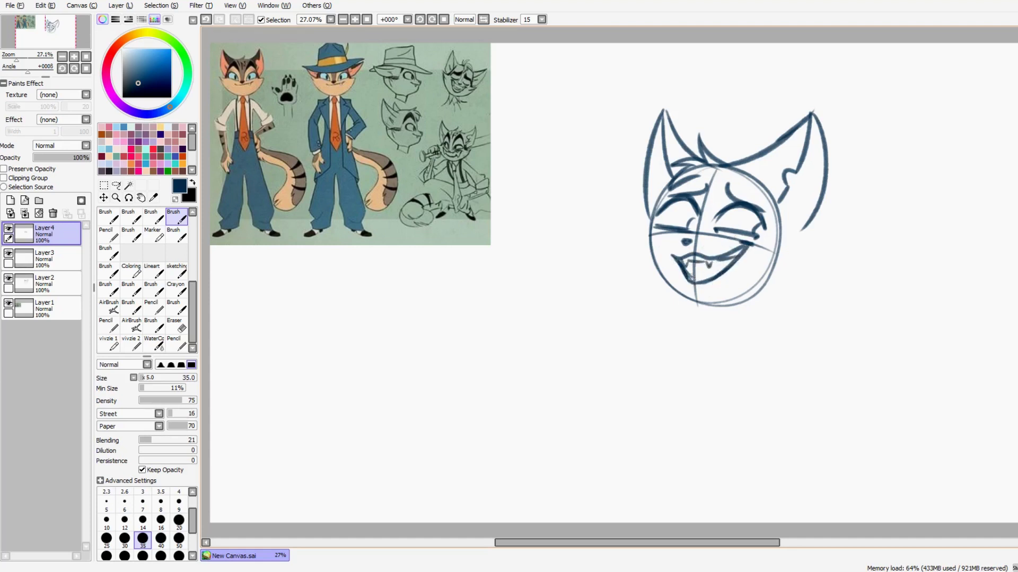
{"action": "left_click_drag", "start_coordinate": [695, 267], "coordinate": [726, 278]}
Step: Erase parts of the left eye, redraw its lids, and rework the right eye's outer lid and brow
{"action": "key", "text": "e"}
{"action": "mouse_move", "coordinate": [654, 201]}
{"action": "left_mouse_down"}
{"action": "mouse_move", "coordinate": [689, 241]}
{"action": "mouse_move", "coordinate": [695, 231]}
{"action": "left_mouse_up"}
{"action": "key", "text": "b"}
{"action": "key", "text": "e"}
{"action": "key", "text": "b"}
{"action": "mouse_move", "coordinate": [753, 212]}
{"action": "left_mouse_down"}
{"action": "mouse_move", "coordinate": [729, 180]}
{"action": "mouse_move", "coordinate": [763, 218]}
{"action": "left_mouse_up"}
{"action": "key", "text": "e"}
{"action": "key", "text": "b"}
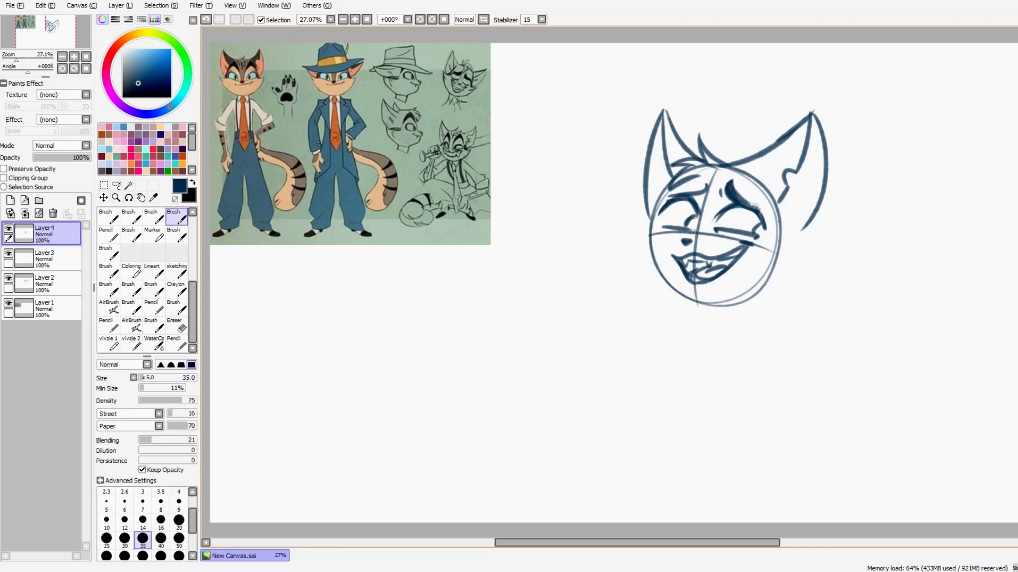
Step: Redraw both eyebrows as thick tapered shapes, trim their edges, and reduce the eraser size to 60
{"action": "key", "text": "e"}
{"action": "key", "text": "b"}
{"action": "key", "text": "ctrl+z"}
{"action": "key", "text": "e"}
{"action": "mouse_move", "coordinate": [726, 183]}
{"action": "left_mouse_down"}
{"action": "mouse_move", "coordinate": [738, 204]}
{"action": "mouse_move", "coordinate": [788, 197]}
{"action": "left_mouse_up"}
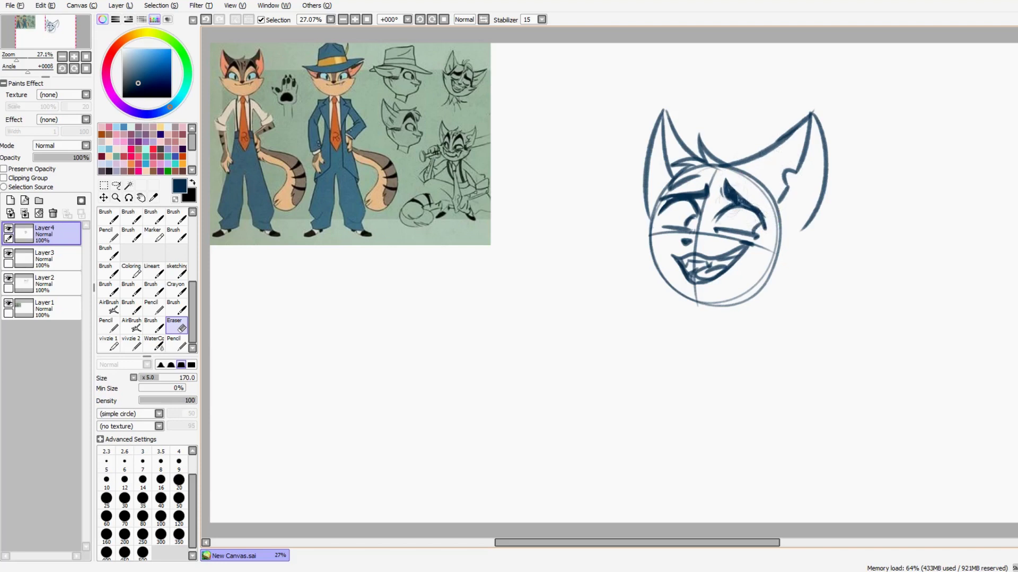
{"action": "key", "text": "bracketleft"}
{"action": "key", "text": "bracketleft"}
{"action": "key", "text": "bracketleft"}
{"action": "key", "text": "bracketleft"}
{"action": "key", "text": "bracketleft"}
{"action": "key", "text": "bracketleft"}
Step: On a new layer, draw fur inside the right ear and the left cheek tuft running into the jaw
{"action": "key", "text": "ctrl+shift+n"}
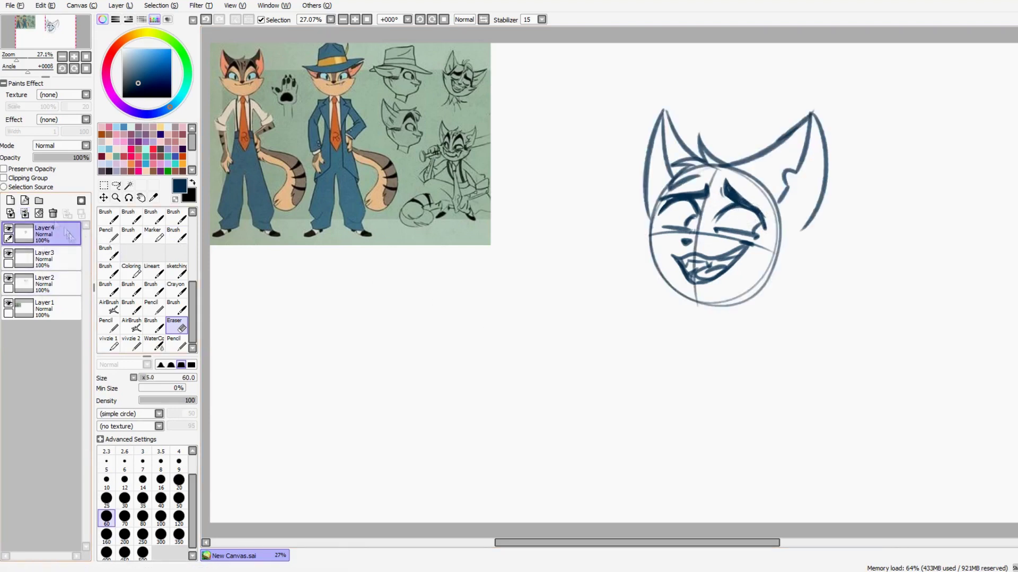
{"action": "key", "text": "b"}
{"action": "left_click_drag", "start_coordinate": [783, 216], "coordinate": [807, 183]}
{"action": "mouse_move", "coordinate": [658, 167]}
{"action": "left_mouse_down"}
{"action": "mouse_move", "coordinate": [657, 241]}
{"action": "mouse_move", "coordinate": [657, 232]}
{"action": "mouse_move", "coordinate": [638, 241]}
{"action": "mouse_move", "coordinate": [645, 265]}
{"action": "mouse_move", "coordinate": [715, 310]}
{"action": "left_mouse_up"}
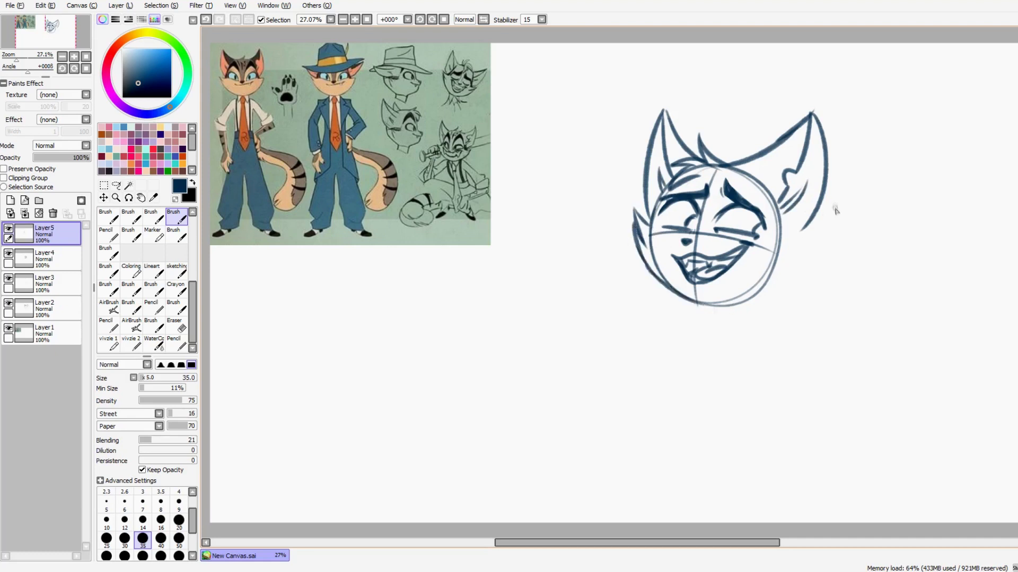
Step: Draw the pointed fur tufts of the right cheek and connect them to the jawline
{"action": "left_click_drag", "start_coordinate": [798, 221], "coordinate": [833, 224]}
{"action": "left_click_drag", "start_coordinate": [724, 306], "coordinate": [792, 279]}
{"action": "key", "text": "ctrl+z"}
{"action": "key", "text": "ctrl+z"}
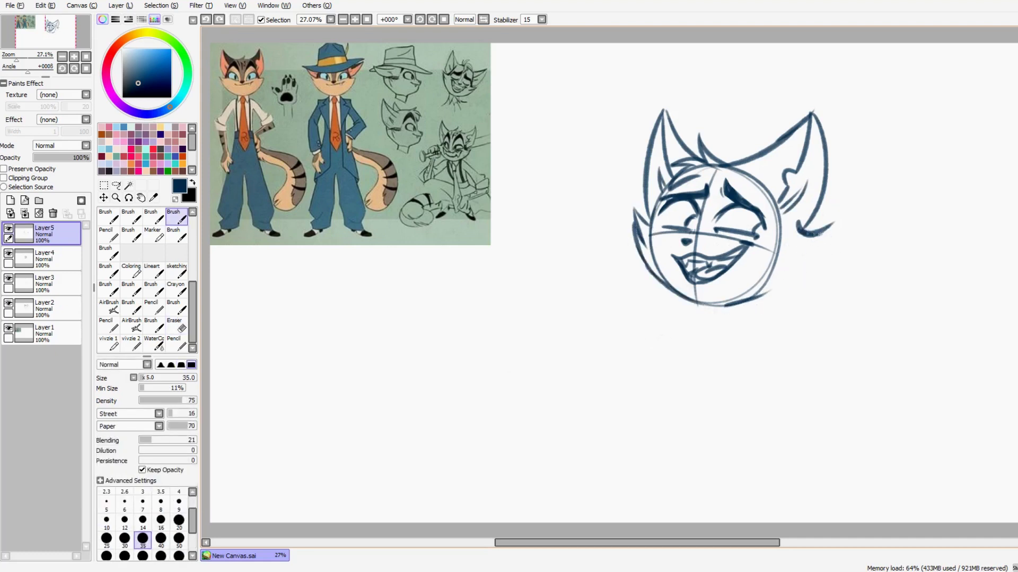
{"action": "mouse_move", "coordinate": [805, 234]}
{"action": "left_mouse_down"}
{"action": "mouse_move", "coordinate": [830, 224]}
{"action": "mouse_move", "coordinate": [731, 308]}
{"action": "mouse_move", "coordinate": [801, 263]}
{"action": "left_mouse_up"}
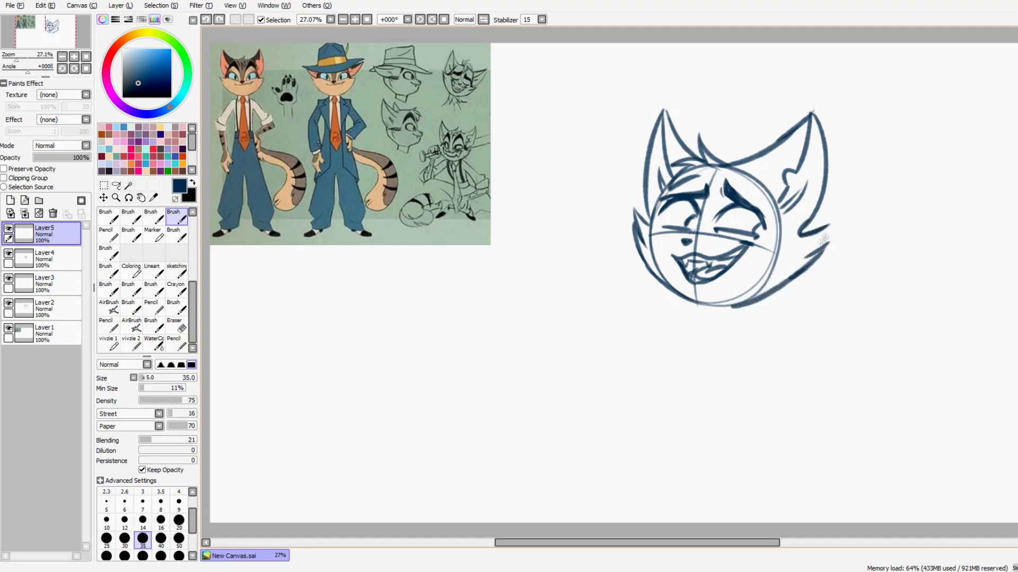
Step: Select the left ear on its sketch layer with the lasso and move it outward from the head
{"action": "left_click", "coordinate": [44, 308]}
{"action": "key", "text": "m"}
{"action": "left_click_drag", "start_coordinate": [642, 218], "coordinate": [683, 101]}
{"action": "key", "text": "ctrl+t"}
{"action": "left_click", "coordinate": [115, 443]}
Step: Merge the head sketch layers into one and slightly transform the face
{"action": "key", "text": "ctrl+e"}
{"action": "key", "text": "ctrl+e"}
{"action": "key", "text": "ctrl+e"}
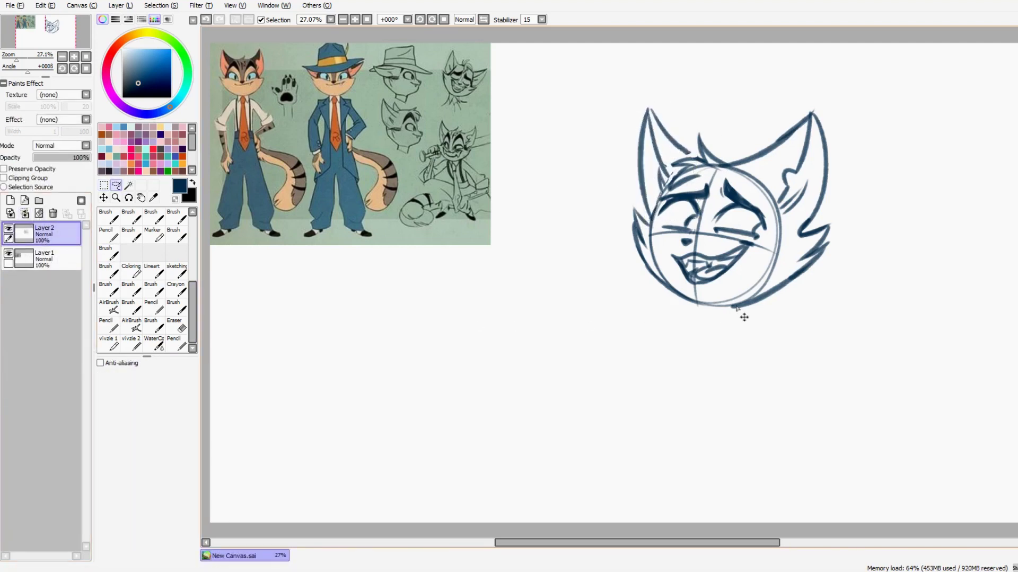
{"action": "key", "text": "ctrl+t"}
{"action": "key", "text": "Return"}
Step: Select the tips of the left and right ears one after the other and adjust their shape with Transform
{"action": "left_click_drag", "start_coordinate": [605, 95], "coordinate": [689, 153]}
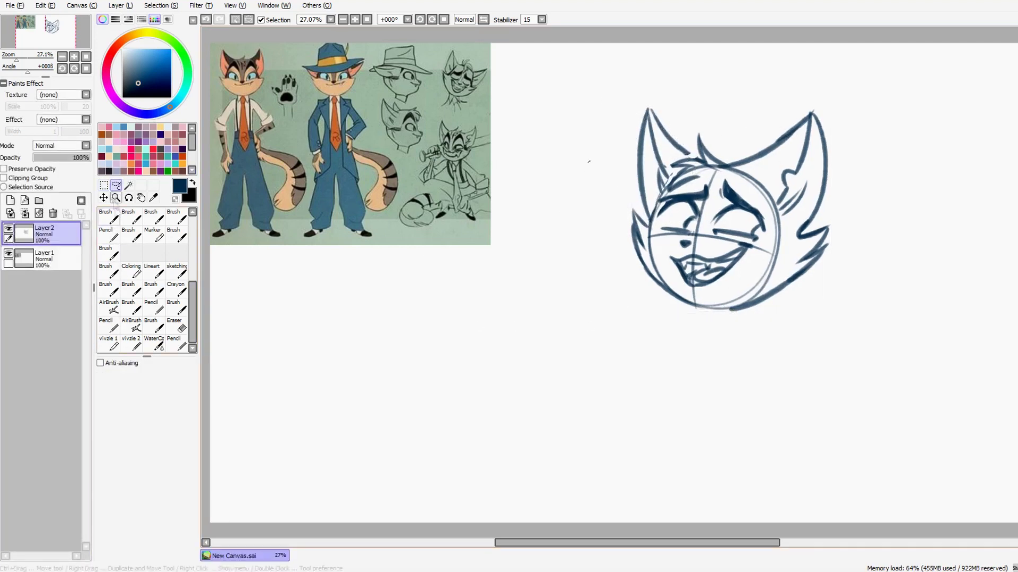
{"action": "key", "text": "ctrl+t"}
{"action": "left_click", "coordinate": [123, 444]}
{"action": "left_click_drag", "start_coordinate": [768, 95], "coordinate": [845, 154]}
{"action": "key", "text": "ctrl+t"}
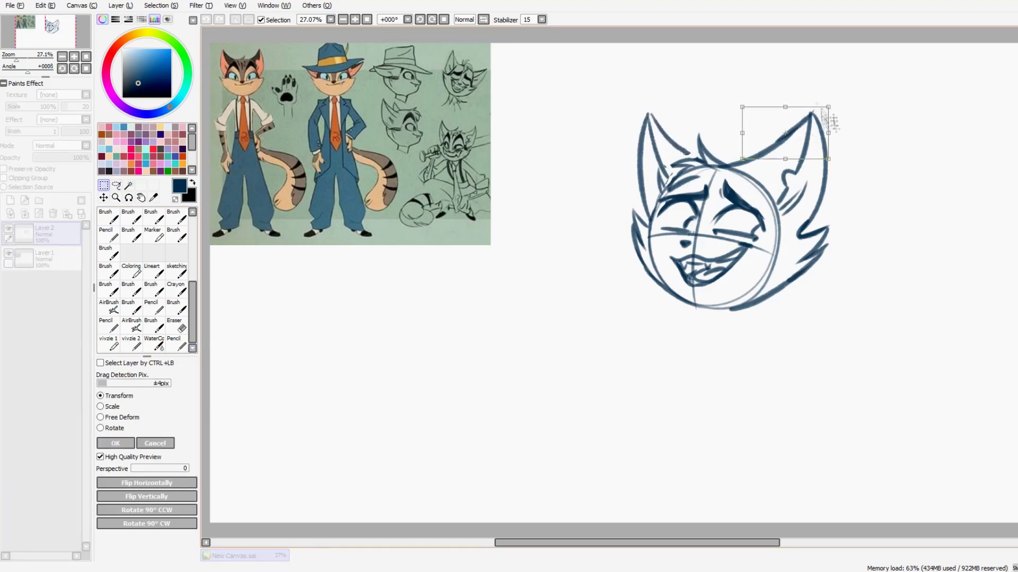
{"action": "key", "text": "Return"}
Step: Transform the whole head sketch to enlarge it, keeping the ears and cheek fur in proportion
{"action": "key", "text": "ctrl+t"}
{"action": "mouse_move", "coordinate": [631, 311]}
{"action": "left_mouse_down"}
{"action": "mouse_move", "coordinate": [610, 354]}
{"action": "mouse_move", "coordinate": [625, 321]}
{"action": "left_mouse_up"}
{"action": "key", "text": "Return"}
{"action": "key", "text": "ctrl+t"}
{"action": "key", "text": "Return"}
{"action": "key", "text": "e"}
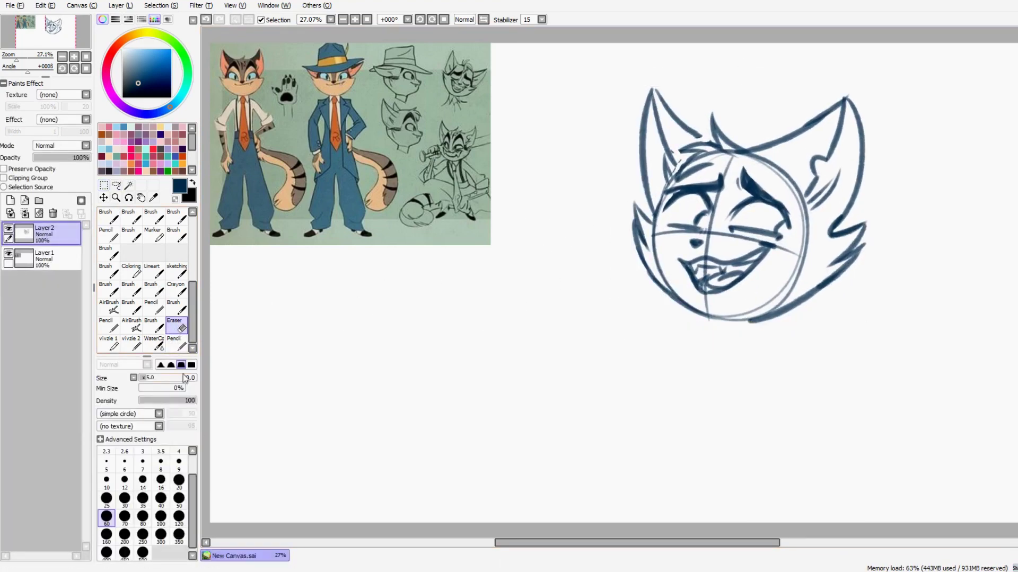
Step: Add a new layer above the head sketch and switch to the brush
{"action": "key", "text": "ctrl+shift+n"}
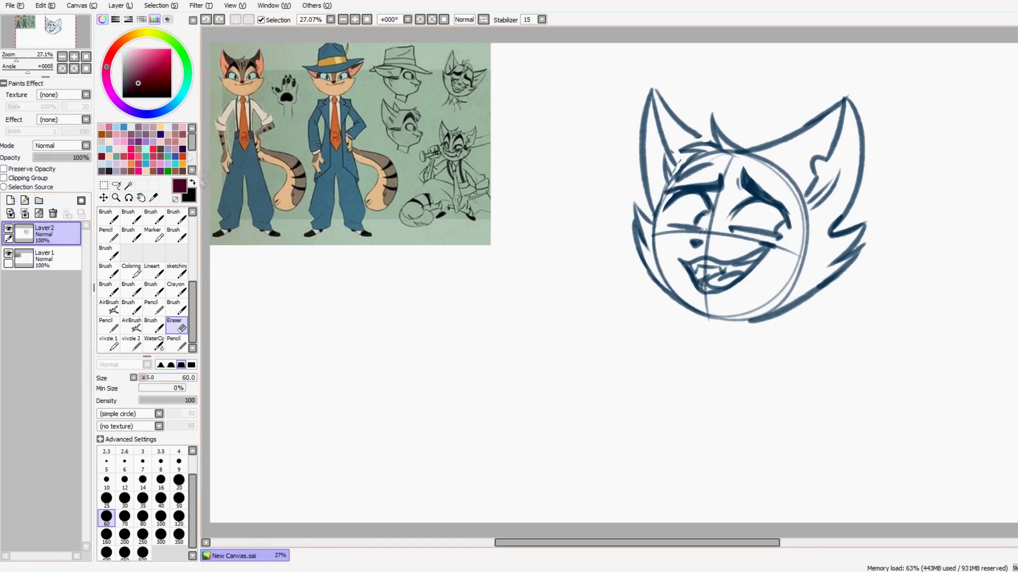
{"action": "key", "text": "b"}
{"action": "left_click_drag", "start_coordinate": [762, 149], "coordinate": [890, 180]}
{"action": "left_click_drag", "start_coordinate": [900, 183], "coordinate": [860, 227]}
{"action": "key", "text": "ctrl+z"}
{"action": "left_click_drag", "start_coordinate": [810, 197], "coordinate": [901, 185]}
{"action": "left_click_drag", "start_coordinate": [901, 184], "coordinate": [858, 242]}
{"action": "mouse_move", "coordinate": [694, 150]}
{"action": "left_mouse_down"}
{"action": "mouse_move", "coordinate": [599, 174]}
{"action": "mouse_move", "coordinate": [657, 218]}
{"action": "left_mouse_up"}
{"action": "key", "text": "ctrl+z"}
{"action": "key", "text": "ctrl+z"}
{"action": "key", "text": "ctrl+z"}
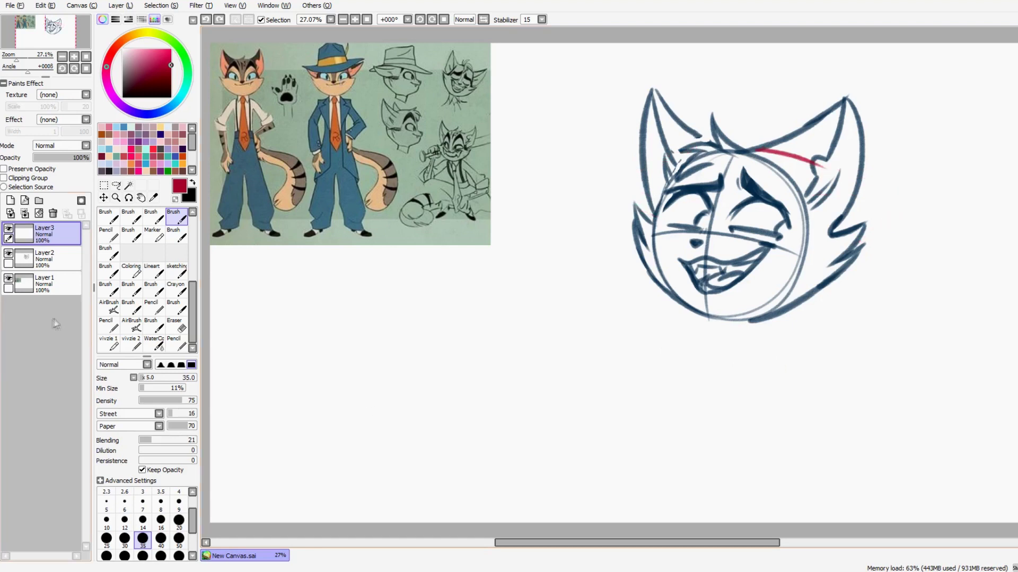
Step: Sketch the neckline, the right shoulder and the first lines of the raised arm in dark blue below the head
{"action": "mouse_move", "coordinate": [631, 324]}
{"action": "left_mouse_down"}
{"action": "mouse_move", "coordinate": [700, 343]}
{"action": "mouse_move", "coordinate": [824, 320]}
{"action": "left_mouse_up"}
{"action": "key", "text": "ctrl+z"}
{"action": "mouse_move", "coordinate": [716, 338]}
{"action": "left_mouse_down"}
{"action": "mouse_move", "coordinate": [671, 306]}
{"action": "mouse_move", "coordinate": [726, 353]}
{"action": "left_mouse_up"}
{"action": "key", "text": "ctrl+z"}
{"action": "mouse_move", "coordinate": [655, 329]}
{"action": "left_mouse_down"}
{"action": "mouse_move", "coordinate": [722, 344]}
{"action": "mouse_move", "coordinate": [752, 325]}
{"action": "mouse_move", "coordinate": [636, 354]}
{"action": "left_mouse_up"}
{"action": "key", "text": "ctrl+z"}
{"action": "key", "text": "ctrl+z"}
{"action": "left_click_drag", "start_coordinate": [687, 344], "coordinate": [677, 371]}
{"action": "key", "text": "ctrl+z"}
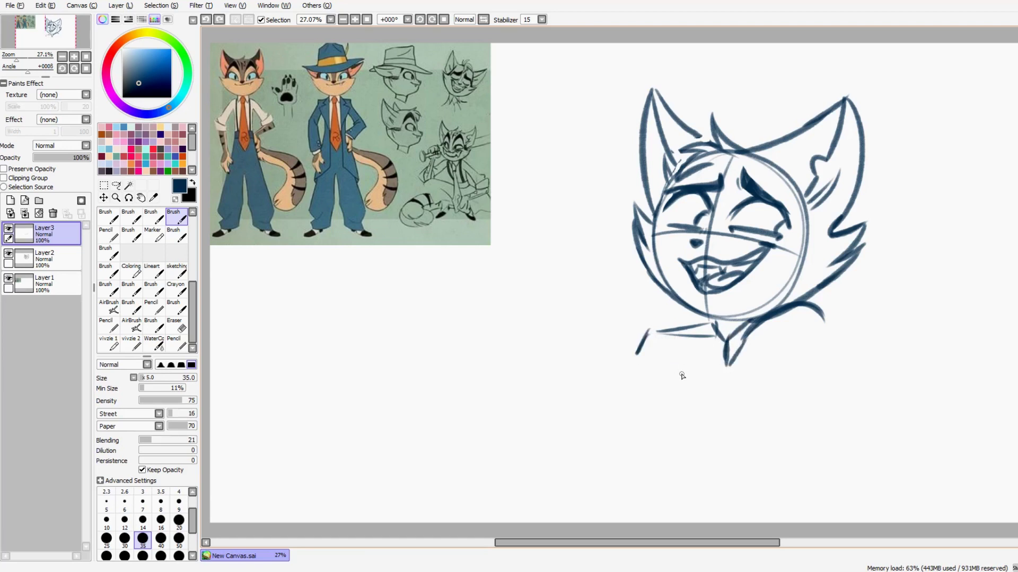
Step: Sketch the fingers of the raised hand below the chin, erasing overlapping lines around the collar
{"action": "mouse_move", "coordinate": [716, 339]}
{"action": "left_mouse_down"}
{"action": "mouse_move", "coordinate": [677, 341]}
{"action": "mouse_move", "coordinate": [707, 360]}
{"action": "left_mouse_up"}
{"action": "mouse_move", "coordinate": [711, 350]}
{"action": "left_mouse_down"}
{"action": "mouse_move", "coordinate": [702, 377]}
{"action": "mouse_move", "coordinate": [667, 386]}
{"action": "left_mouse_up"}
{"action": "key", "text": "e"}
{"action": "left_click_drag", "start_coordinate": [726, 331], "coordinate": [708, 355]}
{"action": "mouse_move", "coordinate": [699, 350]}
{"action": "left_mouse_down"}
{"action": "mouse_move", "coordinate": [676, 355]}
{"action": "mouse_move", "coordinate": [705, 376]}
{"action": "left_mouse_up"}
{"action": "key", "text": "b"}
{"action": "key", "text": "ctrl+z"}
{"action": "left_click_drag", "start_coordinate": [721, 327], "coordinate": [719, 355]}
Step: Lasso the raised hand and arm lines and shift them slightly outward from the collar
{"action": "left_click", "coordinate": [117, 185]}
{"action": "left_click_drag", "start_coordinate": [636, 329], "coordinate": [715, 323]}
{"action": "key", "text": "ctrl+t"}
{"action": "left_click_drag", "start_coordinate": [679, 365], "coordinate": [665, 360]}
{"action": "key", "text": "b"}
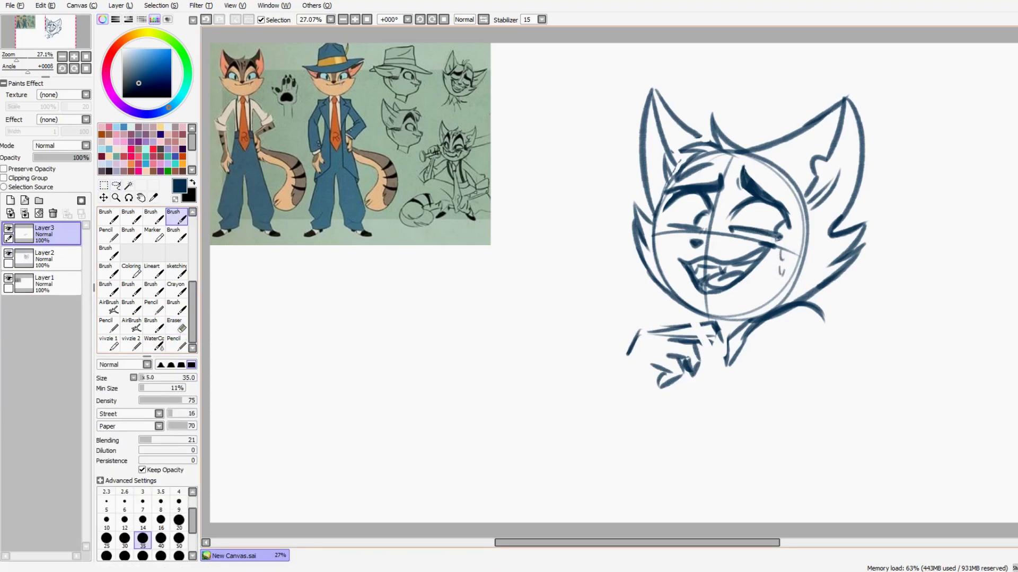
Step: Thicken the right shoulder line, redraw the collar, and add the chest line and the bent left arm's outline
{"action": "left_click_drag", "start_coordinate": [734, 358], "coordinate": [819, 318]}
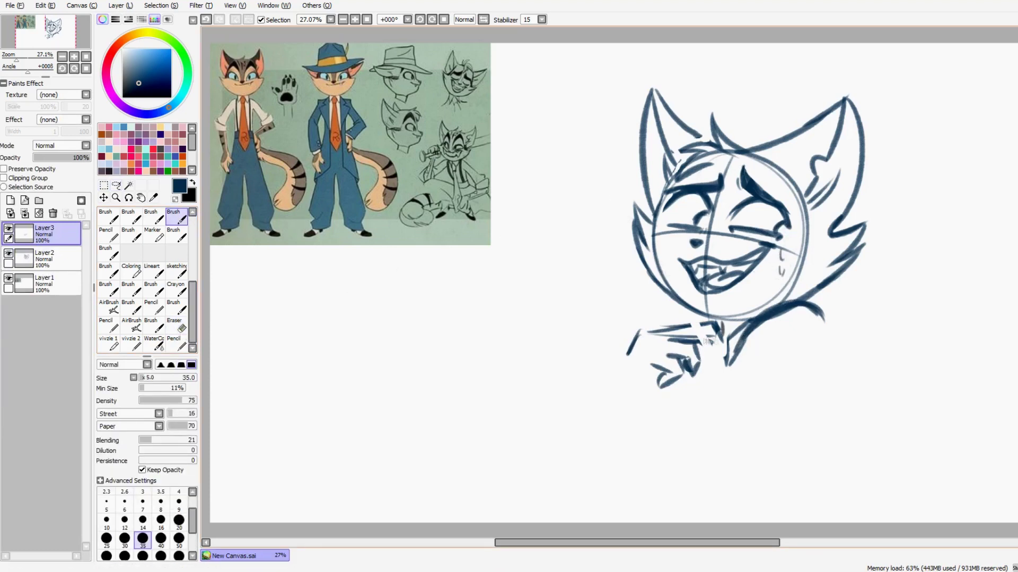
{"action": "left_click_drag", "start_coordinate": [722, 335], "coordinate": [725, 364]}
{"action": "mouse_move", "coordinate": [717, 340]}
{"action": "left_mouse_down"}
{"action": "mouse_move", "coordinate": [725, 369]}
{"action": "mouse_move", "coordinate": [721, 339]}
{"action": "mouse_move", "coordinate": [710, 401]}
{"action": "left_mouse_up"}
{"action": "left_click_drag", "start_coordinate": [795, 312], "coordinate": [817, 385]}
{"action": "mouse_move", "coordinate": [658, 340]}
{"action": "left_mouse_down"}
{"action": "mouse_move", "coordinate": [666, 379]}
{"action": "mouse_move", "coordinate": [630, 334]}
{"action": "mouse_move", "coordinate": [598, 375]}
{"action": "left_mouse_up"}
Step: Draw the right sleeve down to a ragged wrinkled fold and add the lower arm line beneath it
{"action": "key", "text": "e"}
{"action": "key", "text": "b"}
{"action": "left_click_drag", "start_coordinate": [823, 324], "coordinate": [801, 421]}
{"action": "mouse_move", "coordinate": [822, 349]}
{"action": "left_mouse_down"}
{"action": "mouse_move", "coordinate": [797, 439]}
{"action": "mouse_move", "coordinate": [823, 366]}
{"action": "mouse_move", "coordinate": [810, 387]}
{"action": "left_mouse_up"}
{"action": "key", "text": "e"}
{"action": "key", "text": "b"}
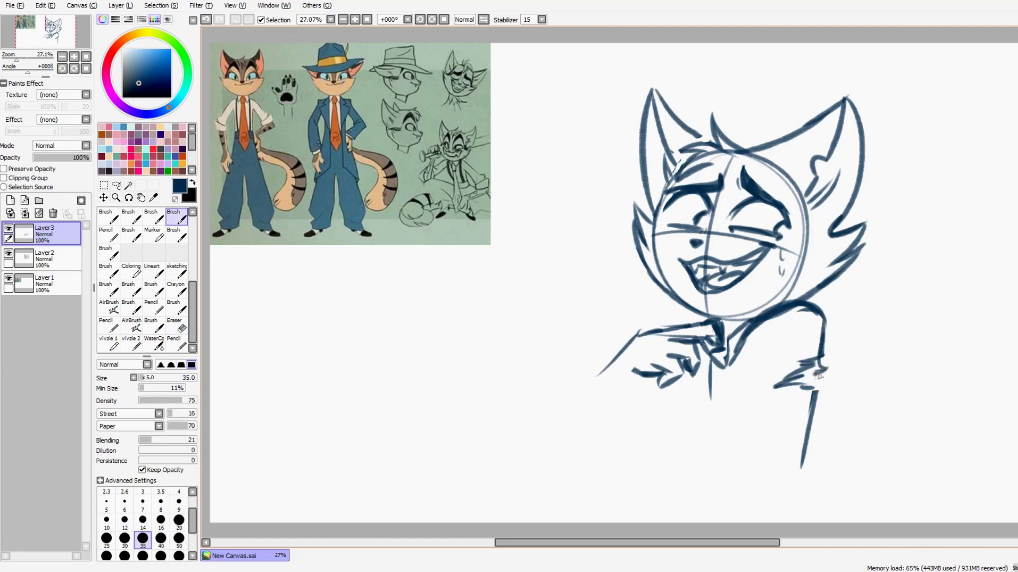
Step: Undo the last stroke and add short hatch marks on the right cheek
{"action": "key", "text": "ctrl+z"}
{"action": "left_click_drag", "start_coordinate": [805, 267], "coordinate": [807, 291]}
{"action": "key", "text": "ctrl+t"}
{"action": "key", "text": "Escape"}
Step: On Layer3, draw the nose bridge line from the right eyebrow toward the nose and touch up the nose
{"action": "left_click_drag", "start_coordinate": [652, 159], "coordinate": [827, 371]}
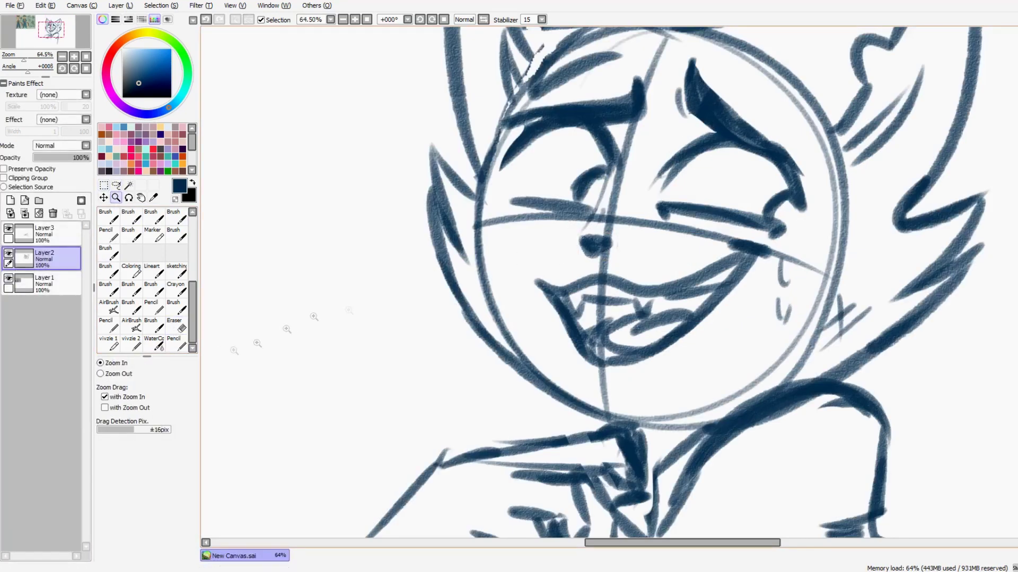
{"action": "left_click", "coordinate": [45, 234]}
{"action": "key", "text": "b"}
{"action": "left_click_drag", "start_coordinate": [695, 112], "coordinate": [632, 204]}
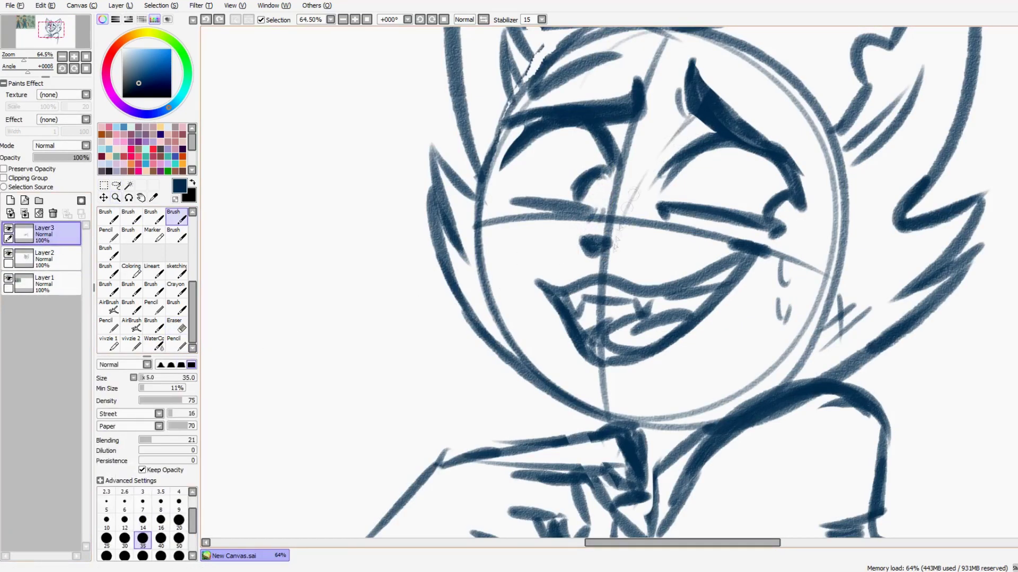
{"action": "scroll", "coordinate": [632, 204], "scroll_direction": "down", "scroll_amount": 3}
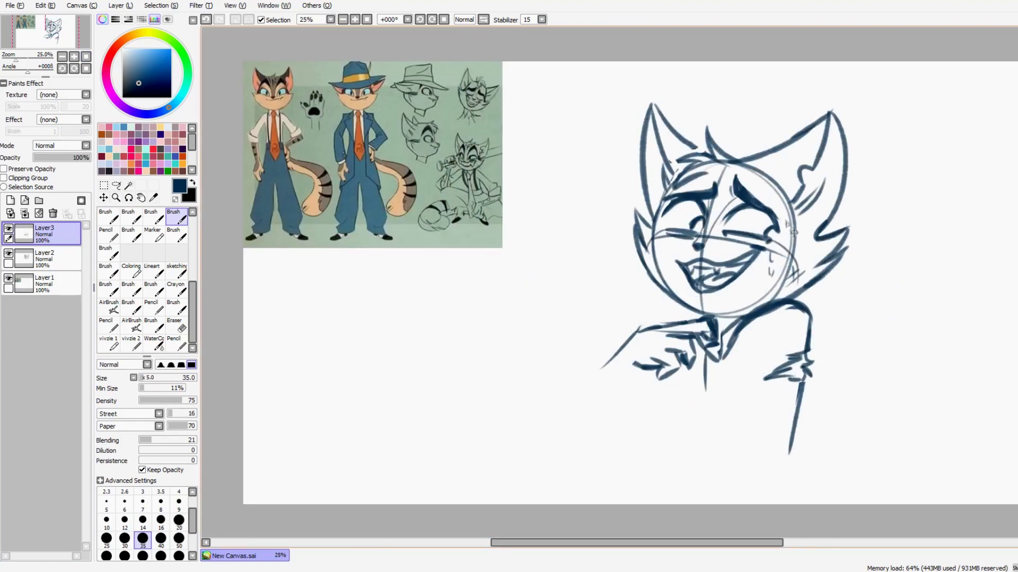
{"action": "left_click_drag", "start_coordinate": [697, 250], "coordinate": [705, 241]}
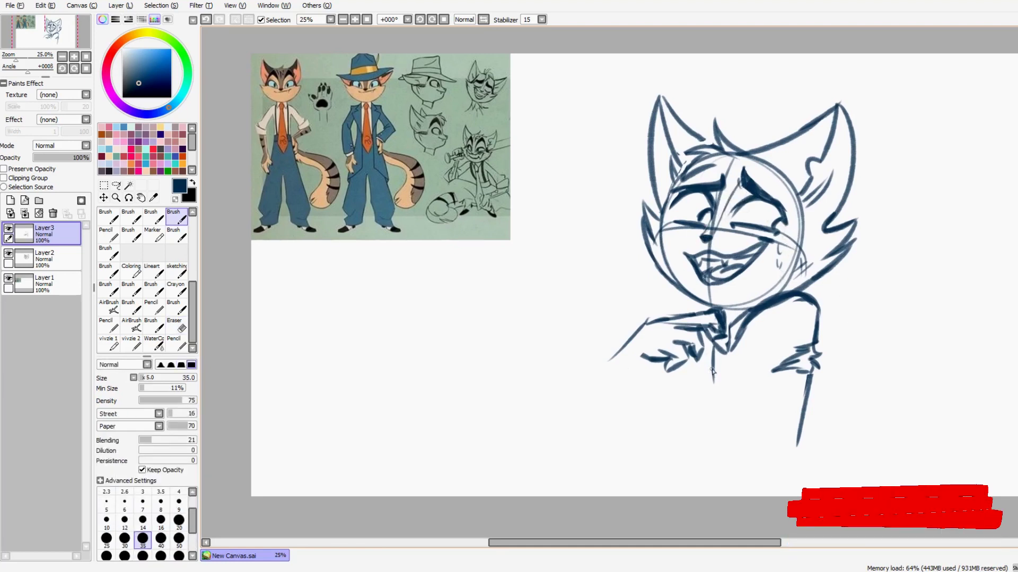
Step: Strengthen the right lower arm line and extend the left arm downward, adding sleeve details at its elbow
{"action": "left_click_drag", "start_coordinate": [810, 371], "coordinate": [797, 452]}
{"action": "mouse_move", "coordinate": [663, 366]}
{"action": "left_mouse_down"}
{"action": "mouse_move", "coordinate": [625, 354]}
{"action": "mouse_move", "coordinate": [652, 383]}
{"action": "left_mouse_up"}
{"action": "left_click_drag", "start_coordinate": [623, 353], "coordinate": [572, 413]}
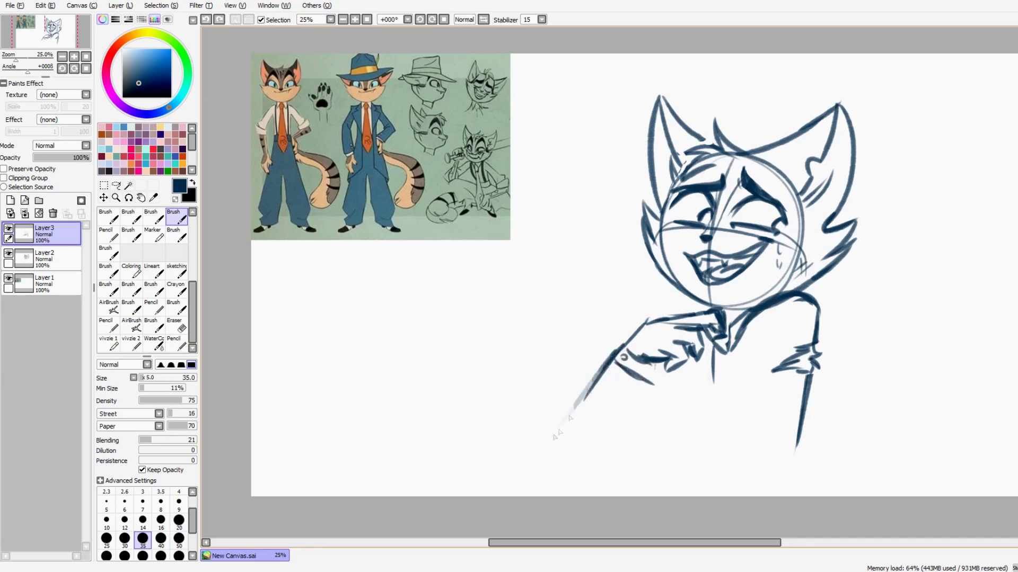
Step: Redraw the chest line at a slant below the hand and add a second jacket line beside it
{"action": "left_click_drag", "start_coordinate": [722, 340], "coordinate": [698, 413]}
{"action": "key", "text": "ctrl+z"}
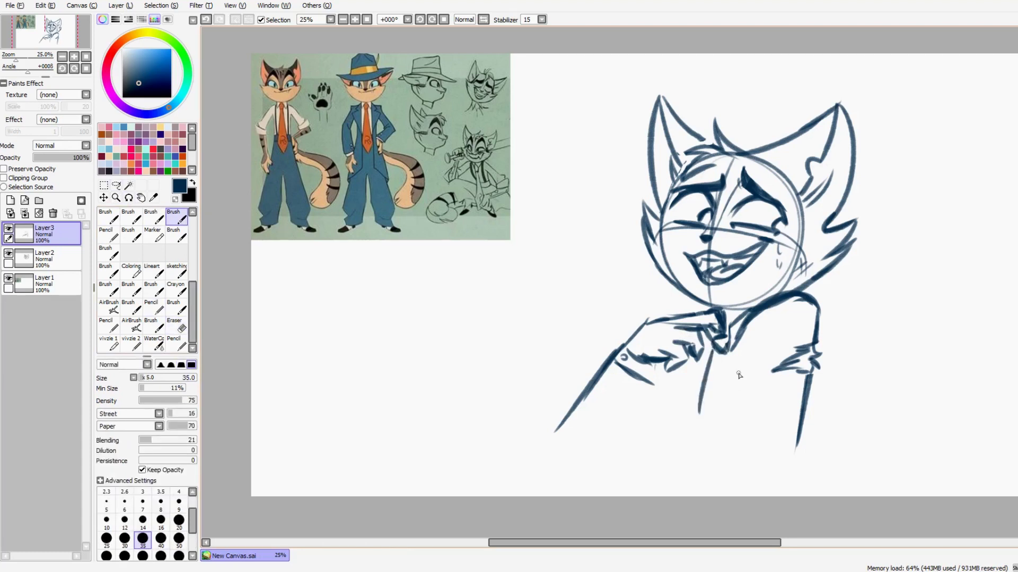
{"action": "left_click_drag", "start_coordinate": [740, 361], "coordinate": [721, 418]}
{"action": "key", "text": "e"}
{"action": "left_click_drag", "start_coordinate": [710, 349], "coordinate": [696, 406]}
{"action": "key", "text": "ctrl+z"}
Step: Erase the messy lines at the top of the raised hand and redraw its curled fingers
{"action": "key", "text": "e"}
{"action": "left_click_drag", "start_coordinate": [722, 315], "coordinate": [710, 328]}
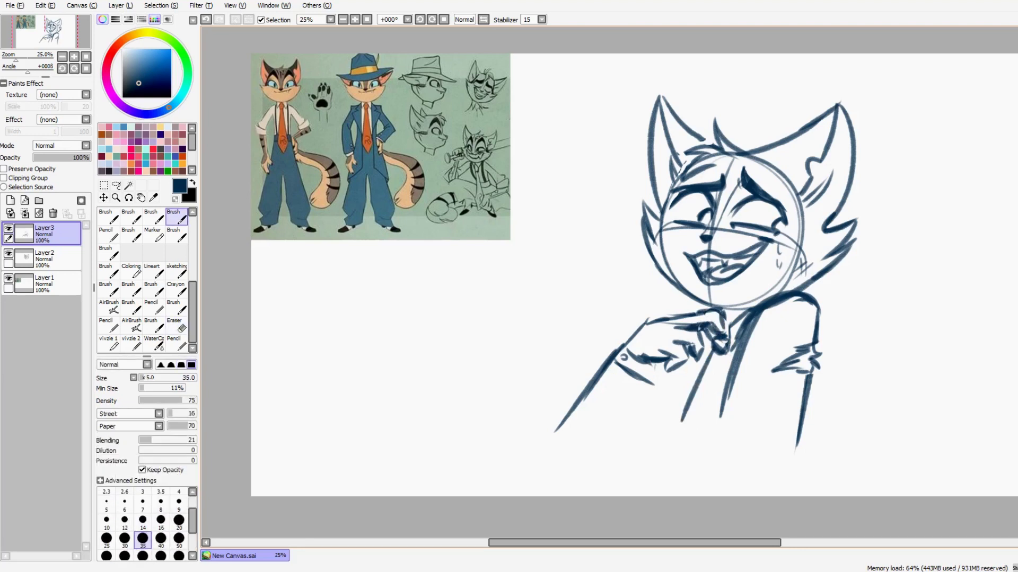
{"action": "key", "text": "e"}
{"action": "key", "text": "e"}
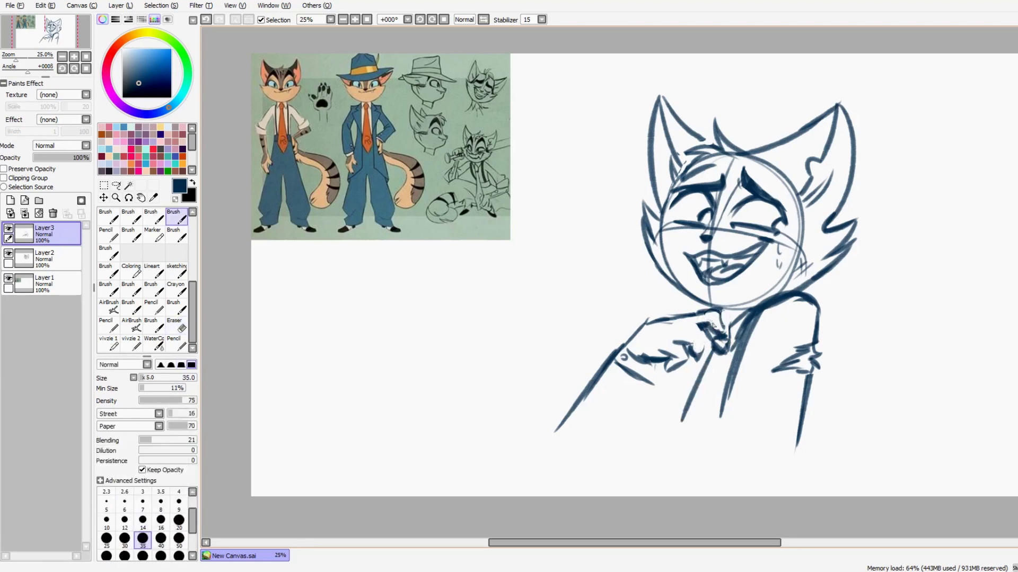
{"action": "mouse_move", "coordinate": [696, 340]}
{"action": "left_mouse_down"}
{"action": "mouse_move", "coordinate": [684, 330]}
{"action": "mouse_move", "coordinate": [710, 342]}
{"action": "mouse_move", "coordinate": [689, 332]}
{"action": "mouse_move", "coordinate": [705, 317]}
{"action": "left_mouse_up"}
{"action": "key", "text": "e"}
{"action": "key", "text": "e"}
Step: Redraw the upper contour of the raised arm from the elbow to the hand
{"action": "left_click_drag", "start_coordinate": [631, 344], "coordinate": [721, 313]}
{"action": "key", "text": "e"}
{"action": "key", "text": "ctrl+shift+n"}
{"action": "key", "text": "e"}
{"action": "key", "text": "ctrl+z"}
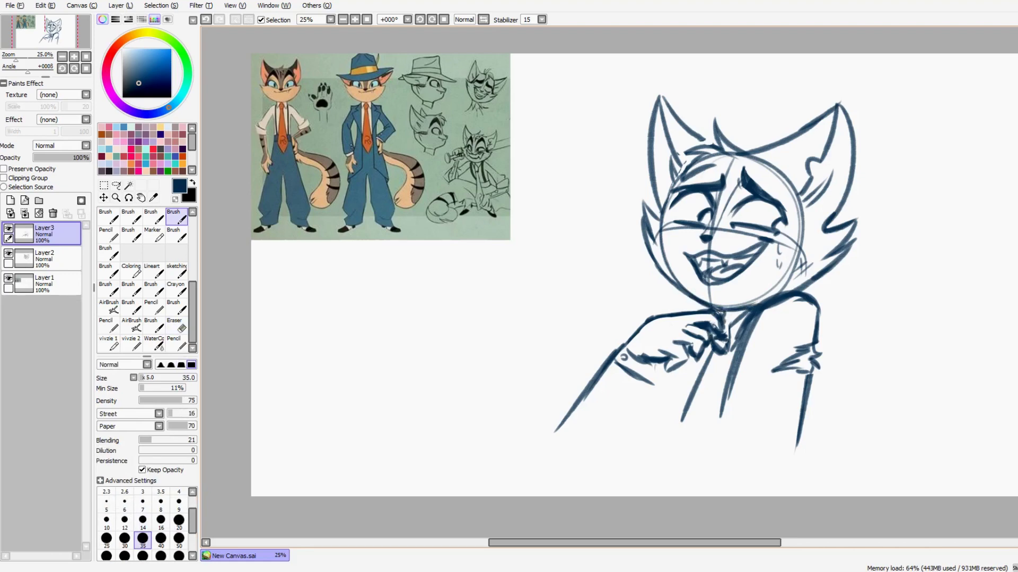
Step: Clean up and redefine the knuckles and curled fingers of the raised hand at the collar
{"action": "key", "text": "ctrl+shift+n"}
{"action": "key", "text": "e"}
{"action": "key", "text": "ctrl+z"}
{"action": "left_click_drag", "start_coordinate": [706, 324], "coordinate": [716, 333]}
{"action": "key", "text": "e"}
{"action": "scroll", "coordinate": [860, 323], "scroll_direction": "up", "scroll_amount": 1}
{"action": "scroll", "coordinate": [860, 324], "scroll_direction": "down", "scroll_amount": 3}
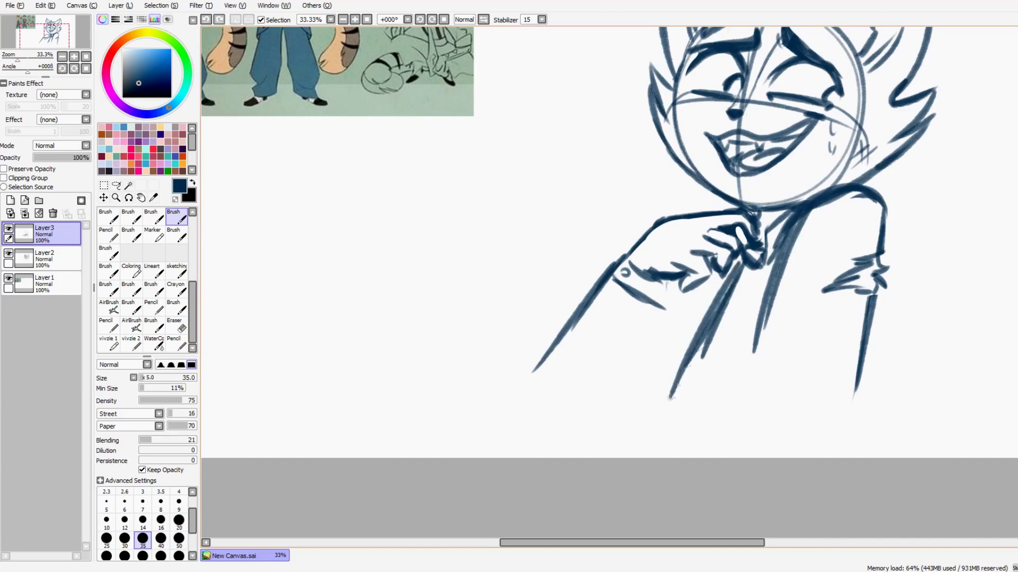
Step: Draw slanted jacket lines down the chest below the hand, the raised arm's cuff edge and the underside of its sleeve
{"action": "left_click_drag", "start_coordinate": [739, 262], "coordinate": [659, 411]}
{"action": "left_click_drag", "start_coordinate": [801, 220], "coordinate": [727, 403]}
{"action": "mouse_move", "coordinate": [703, 277]}
{"action": "left_mouse_down"}
{"action": "mouse_move", "coordinate": [642, 393]}
{"action": "mouse_move", "coordinate": [648, 387]}
{"action": "left_mouse_up"}
{"action": "left_click_drag", "start_coordinate": [610, 279], "coordinate": [671, 317]}
{"action": "mouse_move", "coordinate": [676, 307]}
{"action": "left_mouse_down"}
{"action": "mouse_move", "coordinate": [612, 371]}
{"action": "mouse_move", "coordinate": [575, 450]}
{"action": "left_mouse_up"}
Step: Lasso the raised arm and hand, shift them slightly up and away from the chest, and clear the selection
{"action": "key", "text": "l"}
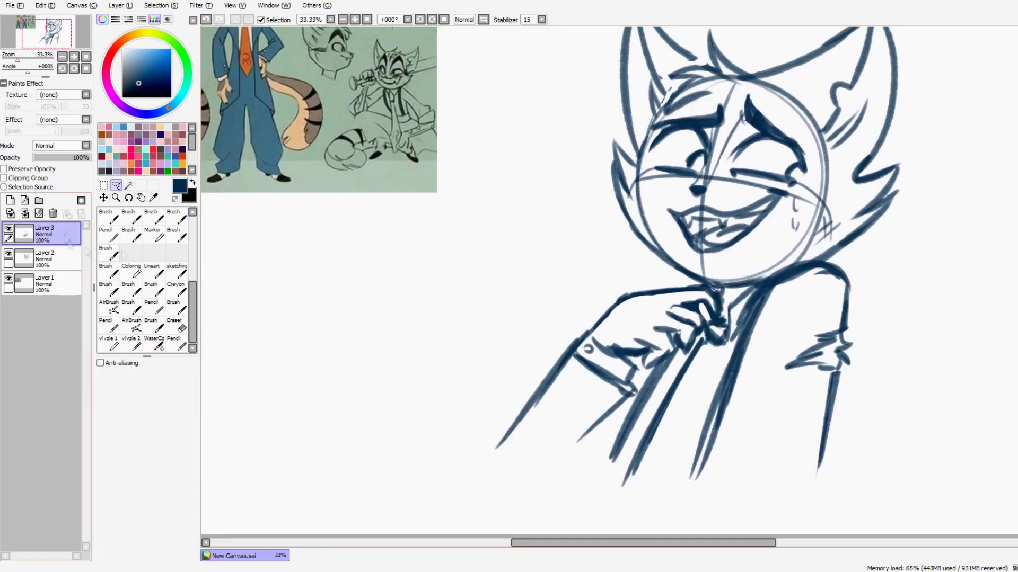
{"action": "left_click_drag", "start_coordinate": [717, 333], "coordinate": [677, 282]}
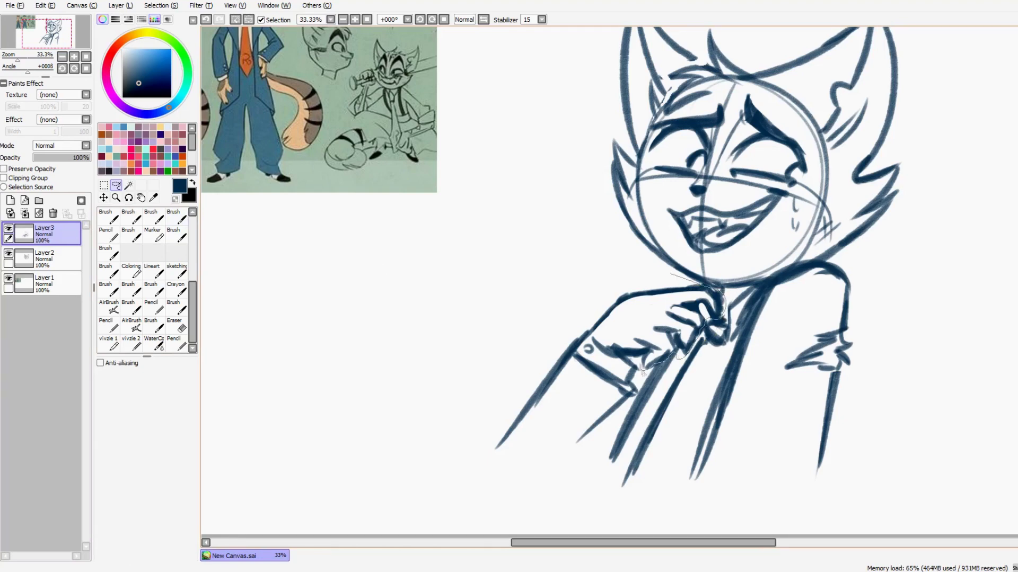
{"action": "key", "text": "ctrl+t"}
{"action": "left_click_drag", "start_coordinate": [643, 371], "coordinate": [652, 352]}
{"action": "mouse_move", "coordinate": [708, 447]}
{"action": "left_mouse_down"}
{"action": "mouse_move", "coordinate": [672, 443]}
{"action": "mouse_move", "coordinate": [699, 451]}
{"action": "left_mouse_up"}
{"action": "key", "text": "Return"}
{"action": "key", "text": "b"}
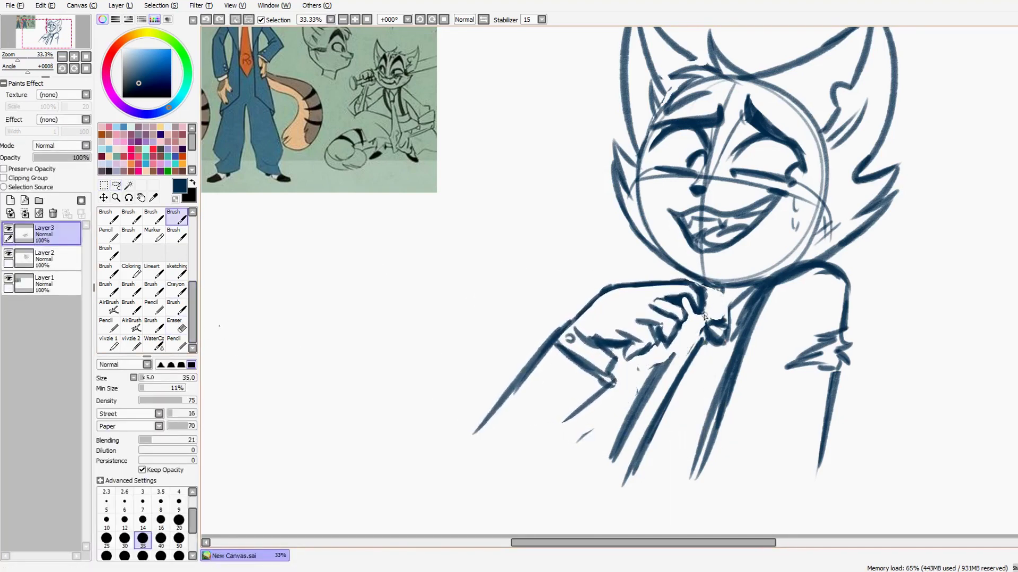
{"action": "key", "text": "ctrl+d"}
Step: Redraw the fingers gripping the collar and the jacket and sleeve lines disturbed by the moved arm
{"action": "left_click_drag", "start_coordinate": [699, 302], "coordinate": [702, 322]}
{"action": "key", "text": "e"}
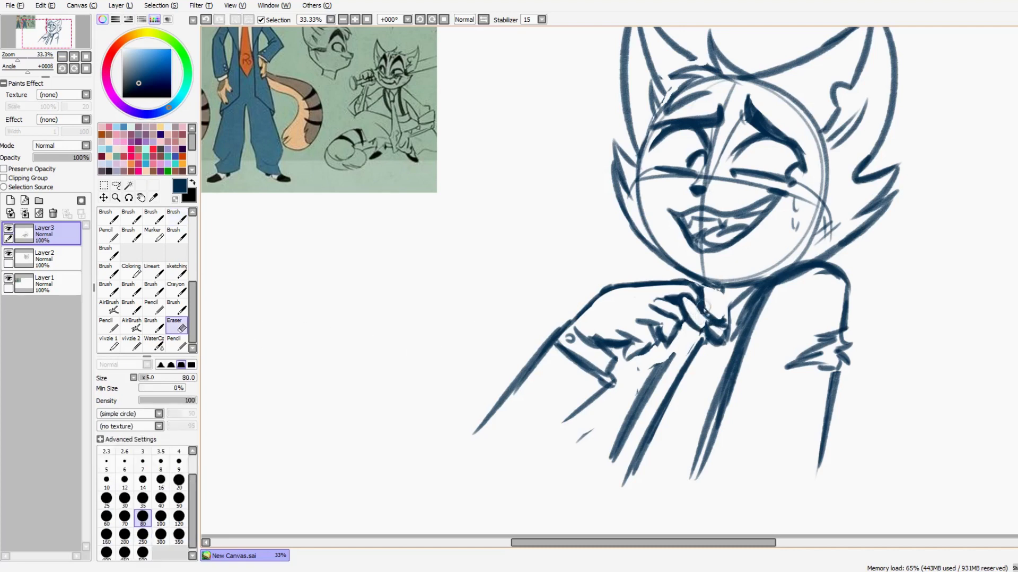
{"action": "key", "text": "b"}
{"action": "key", "text": "e"}
{"action": "key", "text": "b"}
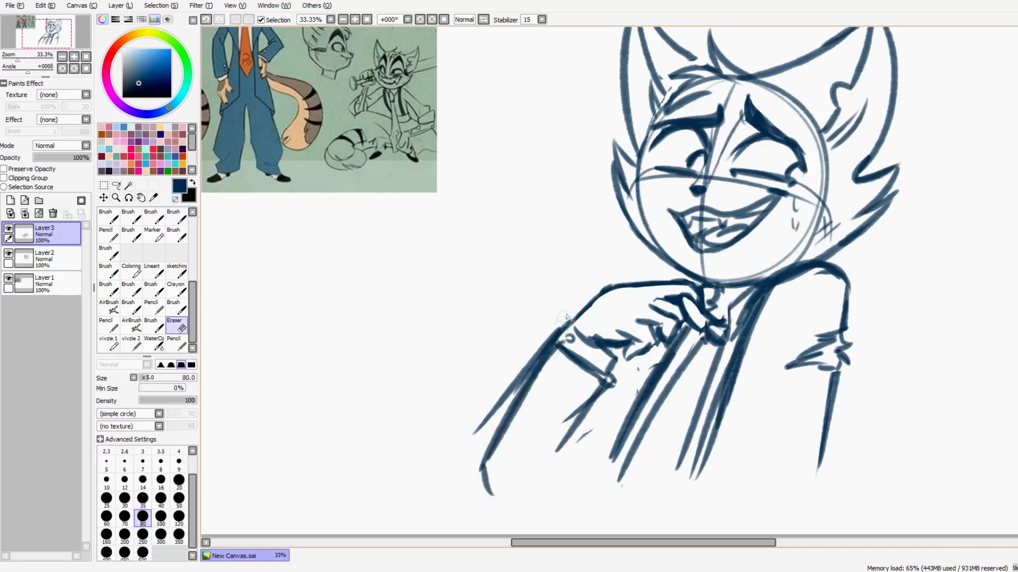
{"action": "key", "text": "e"}
Step: On a new layer, rough in the bent elbow, the far shoulder and the near side of the torso in pink
{"action": "key", "text": "ctrl+minus"}
{"action": "key", "text": "ctrl+shift+n"}
{"action": "left_click", "coordinate": [131, 149]}
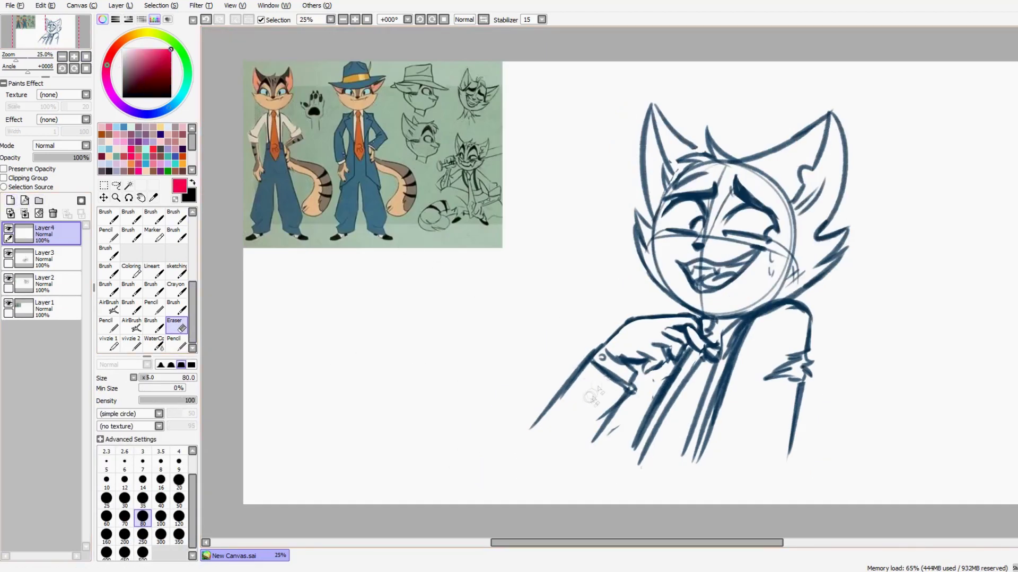
{"action": "key", "text": "b"}
{"action": "left_click_drag", "start_coordinate": [588, 363], "coordinate": [598, 427]}
{"action": "left_click_drag", "start_coordinate": [675, 361], "coordinate": [604, 475]}
{"action": "left_click_drag", "start_coordinate": [649, 317], "coordinate": [697, 313]}
{"action": "left_click_drag", "start_coordinate": [657, 361], "coordinate": [604, 499]}
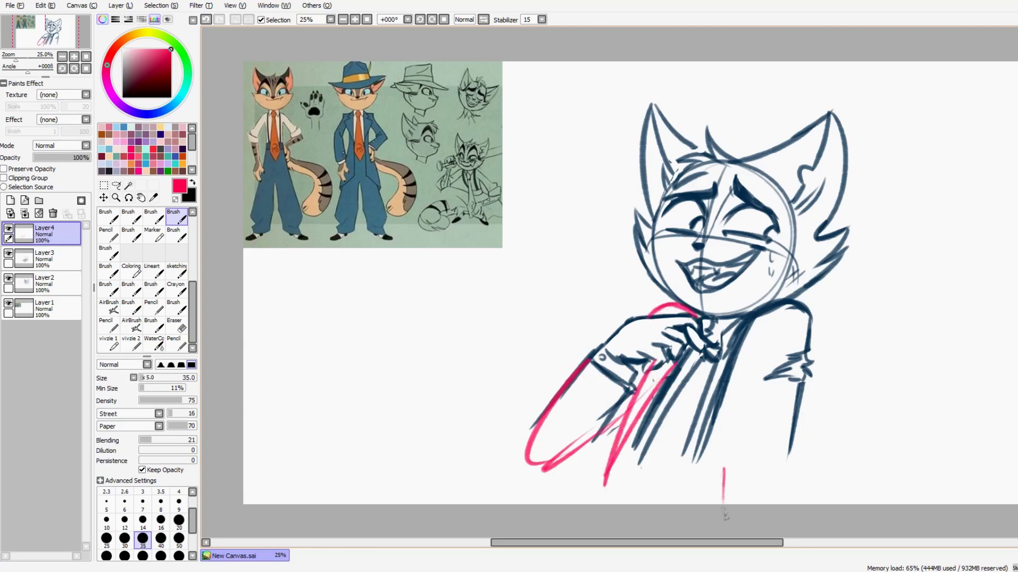
Step: Extend the torso side and both edges of the lowered arm in pink down to the canvas's bottom edge
{"action": "left_click_drag", "start_coordinate": [803, 347], "coordinate": [771, 506]}
{"action": "left_click_drag", "start_coordinate": [741, 392], "coordinate": [710, 503]}
{"action": "left_click_drag", "start_coordinate": [634, 413], "coordinate": [596, 505]}
{"action": "left_click_drag", "start_coordinate": [745, 386], "coordinate": [716, 503]}
{"action": "left_click_drag", "start_coordinate": [794, 416], "coordinate": [775, 498]}
Step: Select the grinning mouth on Layer2 and adjust its placement with a transform
{"action": "left_click", "coordinate": [45, 281]}
{"action": "left_click", "coordinate": [103, 185]}
{"action": "left_click_drag", "start_coordinate": [673, 243], "coordinate": [768, 300]}
{"action": "key", "text": "ctrl+t"}
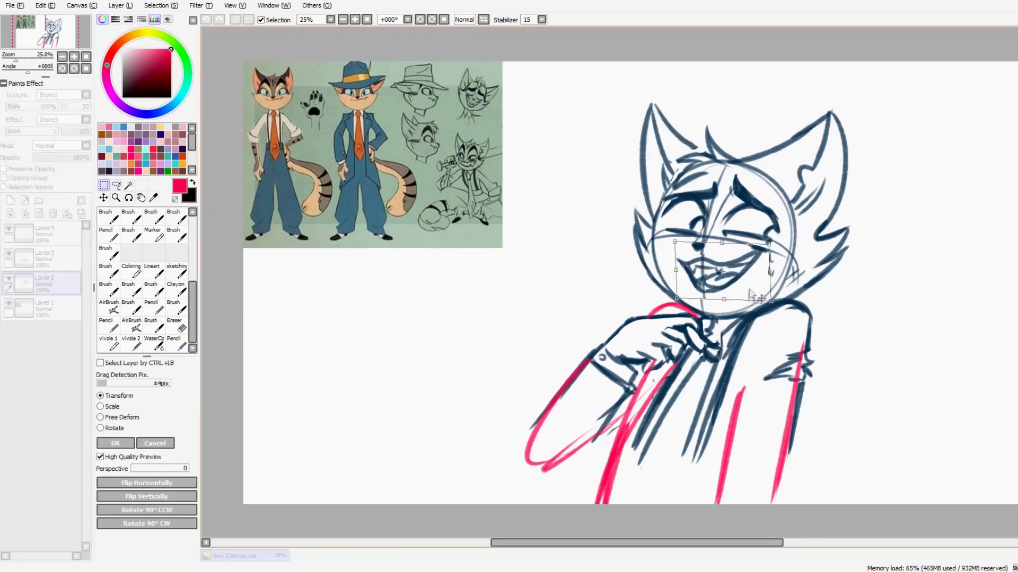
{"action": "key", "text": "Return"}
{"action": "left_click_drag", "start_coordinate": [721, 232], "coordinate": [763, 247]}
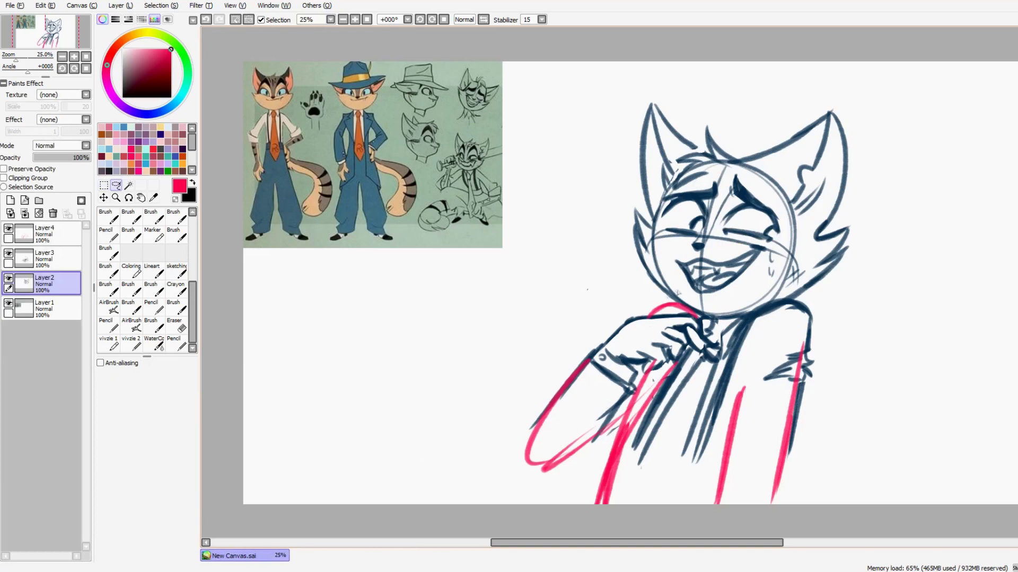
Step: Retouch the corner of the grin in the sketch's dark blue
{"action": "key", "text": "e"}
{"action": "key", "text": "b"}
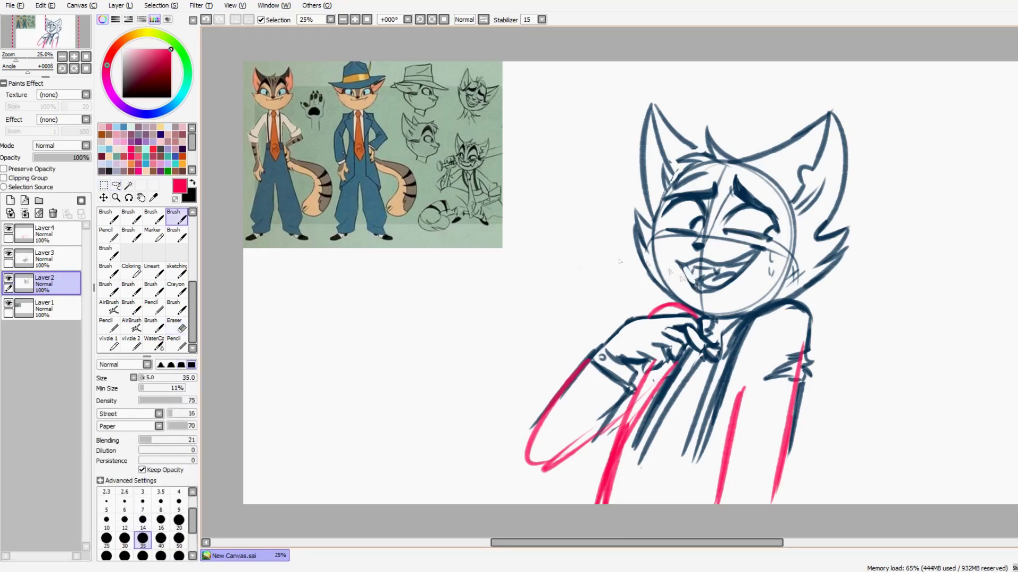
{"action": "left_click", "coordinate": [691, 288], "text": "alt"}
{"action": "key", "text": "ctrl+z"}
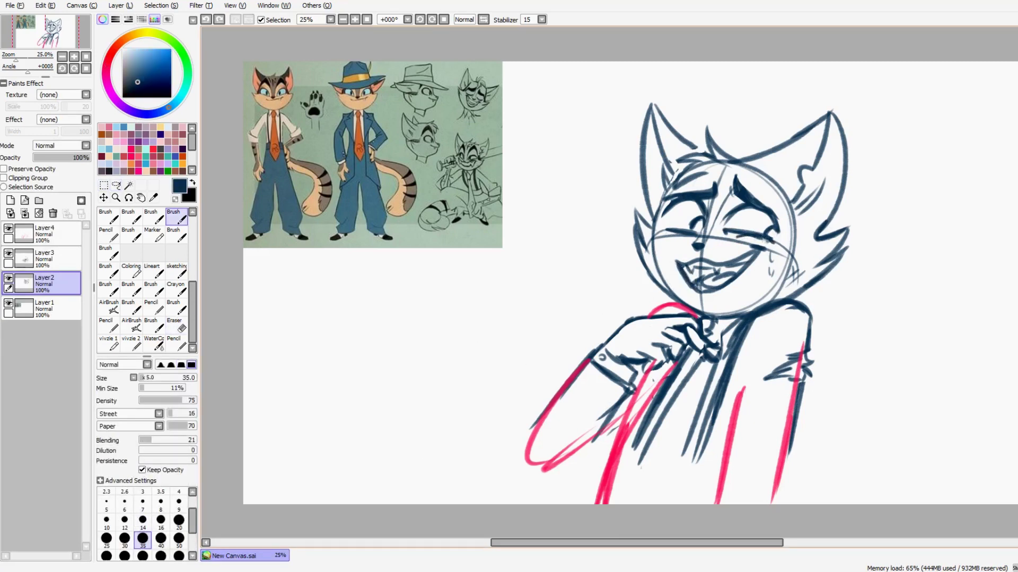
{"action": "key", "text": "e"}
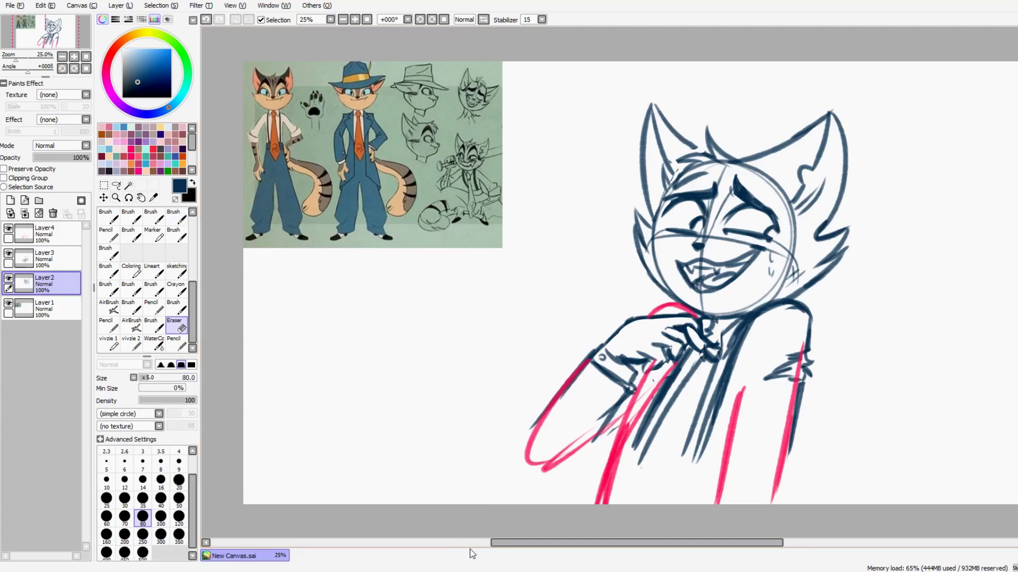
Step: Merge the sketch layers into Layer2 and scale the whole figure down slightly, moving it up the canvas
{"action": "key", "text": "ctrl+e"}
{"action": "key", "text": "ctrl+e"}
{"action": "key", "text": "ctrl+t"}
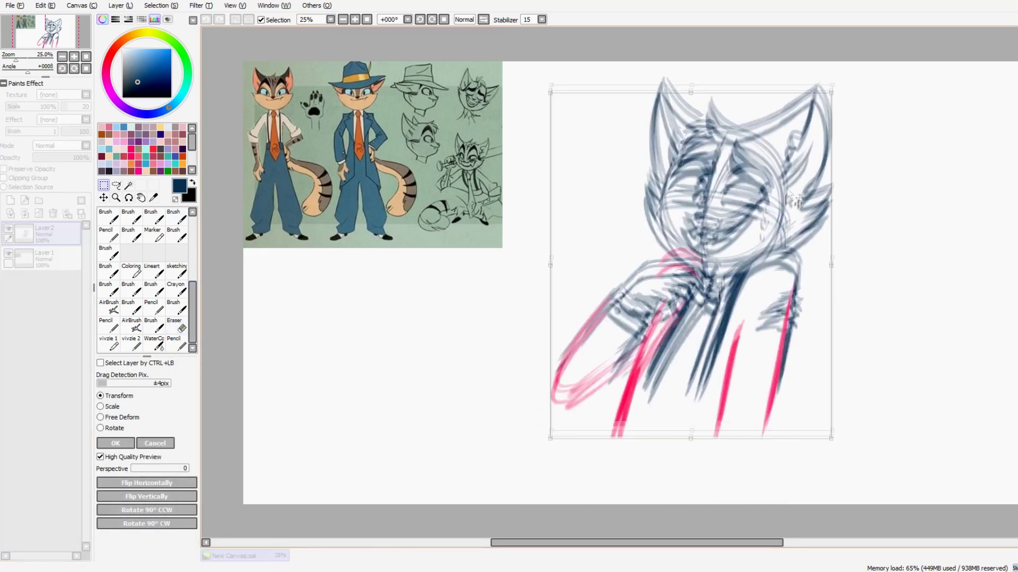
{"action": "key", "text": "Return"}
Step: Extend the lowered arm to the wrist in the sketch's pink and draw its flared cuff
{"action": "left_click", "coordinate": [583, 342], "text": "alt"}
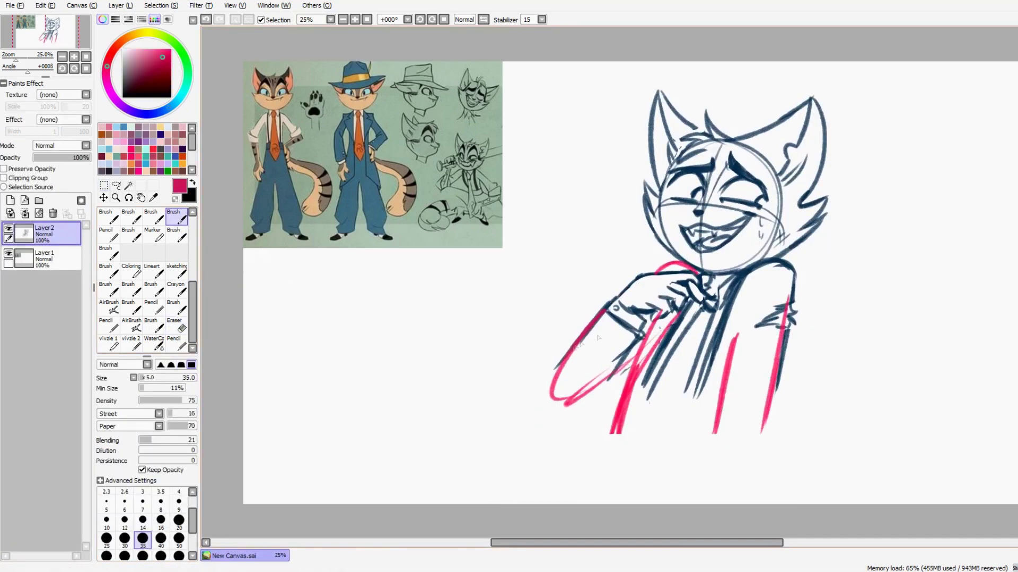
{"action": "left_click_drag", "start_coordinate": [790, 297], "coordinate": [759, 455]}
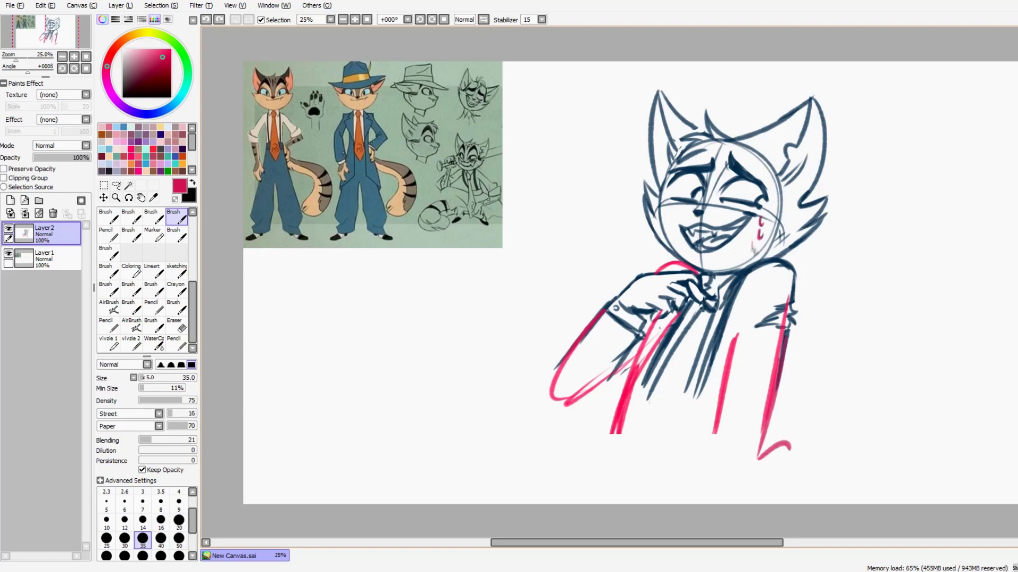
{"action": "key", "text": "ctrl+z"}
{"action": "key", "text": "ctrl+z"}
{"action": "left_click_drag", "start_coordinate": [766, 429], "coordinate": [755, 459]}
{"action": "mouse_move", "coordinate": [716, 418]}
{"action": "left_mouse_down"}
{"action": "mouse_move", "coordinate": [706, 467]}
{"action": "mouse_move", "coordinate": [806, 477]}
{"action": "left_mouse_up"}
{"action": "left_click_drag", "start_coordinate": [717, 438], "coordinate": [707, 485]}
{"action": "left_click_drag", "start_coordinate": [709, 488], "coordinate": [763, 454]}
{"action": "left_click_drag", "start_coordinate": [736, 349], "coordinate": [705, 490]}
{"action": "left_click_drag", "start_coordinate": [708, 493], "coordinate": [766, 459]}
{"action": "key", "text": "ctrl+z"}
{"action": "left_click_drag", "start_coordinate": [709, 498], "coordinate": [765, 459]}
Step: Draw the back and spread fingers of the hand resting flat below the cuff
{"action": "mouse_move", "coordinate": [723, 496]}
{"action": "left_mouse_down"}
{"action": "mouse_move", "coordinate": [783, 479]}
{"action": "mouse_move", "coordinate": [782, 497]}
{"action": "left_mouse_up"}
{"action": "key", "text": "ctrl+z"}
{"action": "left_click_drag", "start_coordinate": [786, 482], "coordinate": [816, 501]}
{"action": "key", "text": "ctrl+z"}
{"action": "mouse_move", "coordinate": [788, 462]}
{"action": "left_mouse_down"}
{"action": "mouse_move", "coordinate": [780, 490]}
{"action": "mouse_move", "coordinate": [814, 493]}
{"action": "left_mouse_up"}
{"action": "left_click_drag", "start_coordinate": [764, 486], "coordinate": [816, 499]}
Step: Draw the pointed jacket front, waist and hip lines, and add the tabletop line beside the resting hand
{"action": "left_click_drag", "start_coordinate": [700, 316], "coordinate": [648, 399]}
{"action": "mouse_move", "coordinate": [671, 364]}
{"action": "left_mouse_down"}
{"action": "mouse_move", "coordinate": [639, 462]}
{"action": "mouse_move", "coordinate": [681, 424]}
{"action": "left_mouse_up"}
{"action": "left_click_drag", "start_coordinate": [707, 353], "coordinate": [684, 445]}
{"action": "left_click_drag", "start_coordinate": [654, 358], "coordinate": [628, 429]}
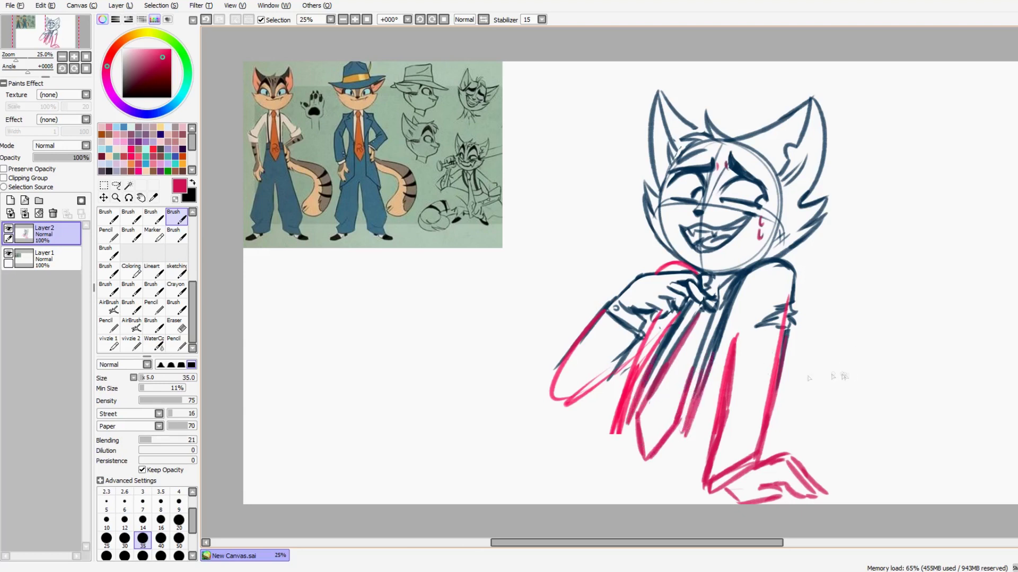
{"action": "left_click_drag", "start_coordinate": [640, 344], "coordinate": [622, 387]}
{"action": "left_click_drag", "start_coordinate": [636, 347], "coordinate": [588, 504]}
{"action": "left_click_drag", "start_coordinate": [802, 469], "coordinate": [956, 482]}
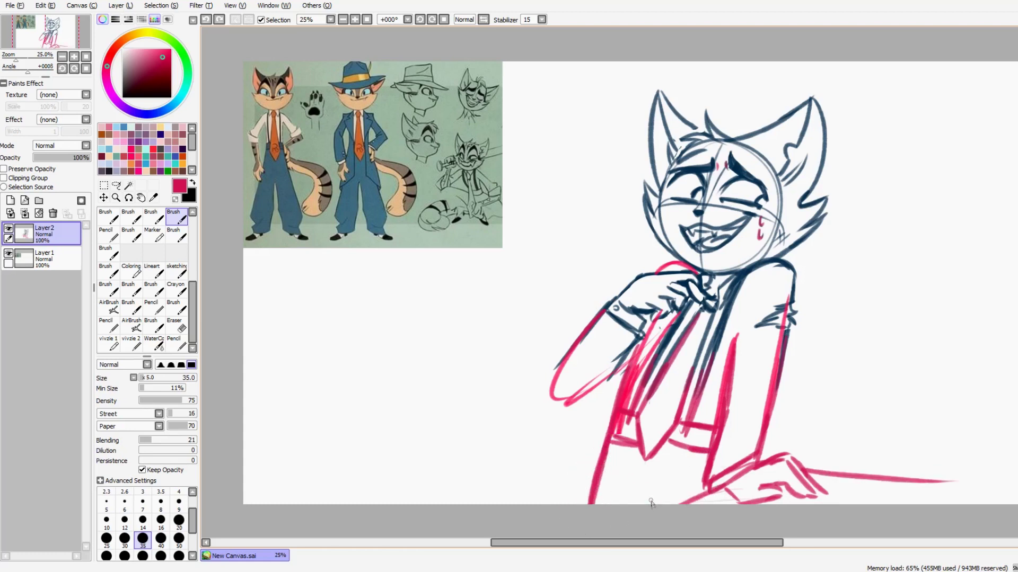
Step: Erase the outer edge of the supporting arm and redraw it from the shoulder to the wrist
{"action": "key", "text": "e"}
{"action": "left_click_drag", "start_coordinate": [790, 297], "coordinate": [779, 402]}
{"action": "left_click_drag", "start_coordinate": [729, 366], "coordinate": [763, 445]}
{"action": "key", "text": "b"}
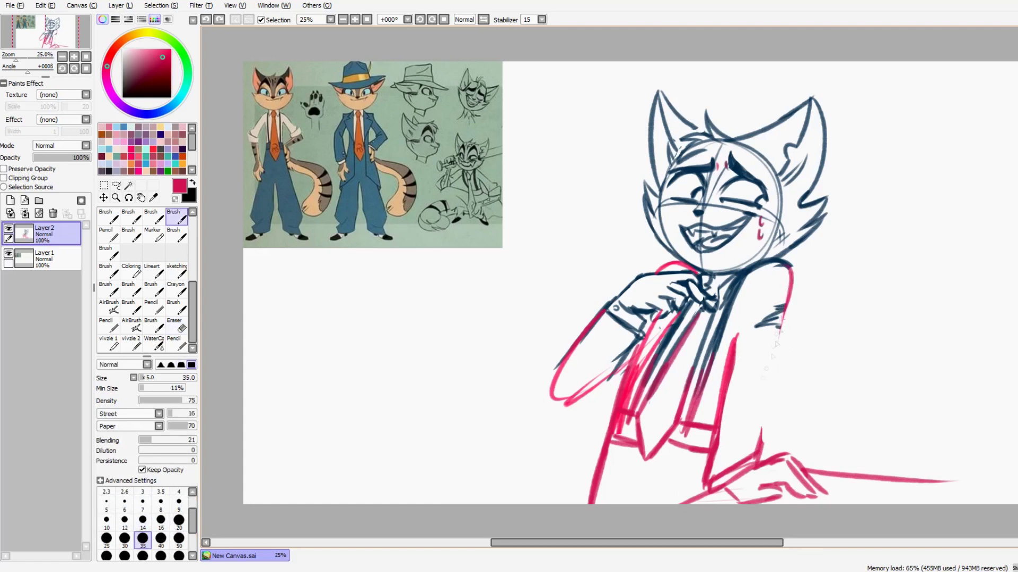
{"action": "left_click_drag", "start_coordinate": [791, 268], "coordinate": [756, 456]}
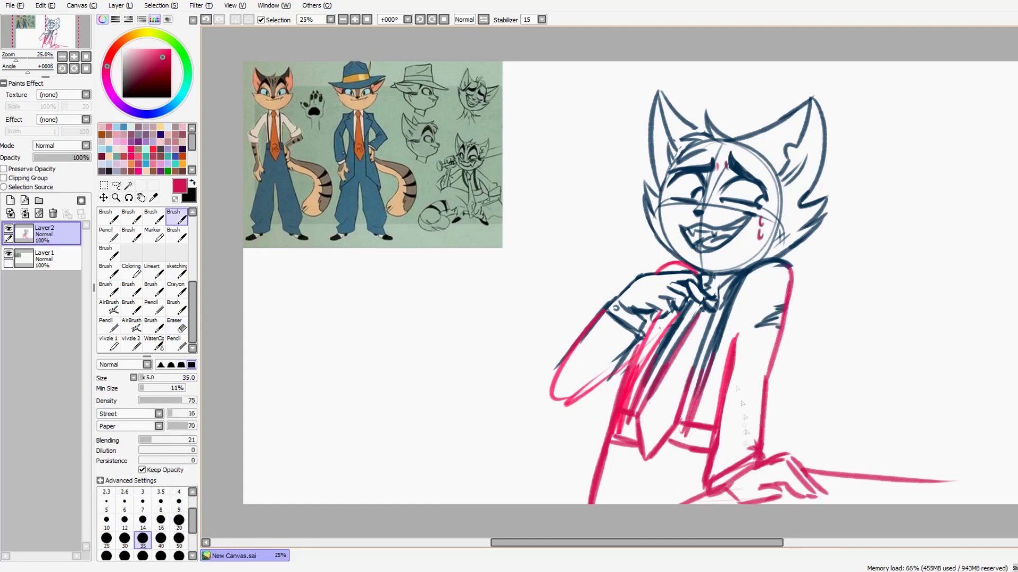
Step: Lasso the raised forearm and elbow, rotate them slightly upward, and clear the selection
{"action": "key", "text": "l"}
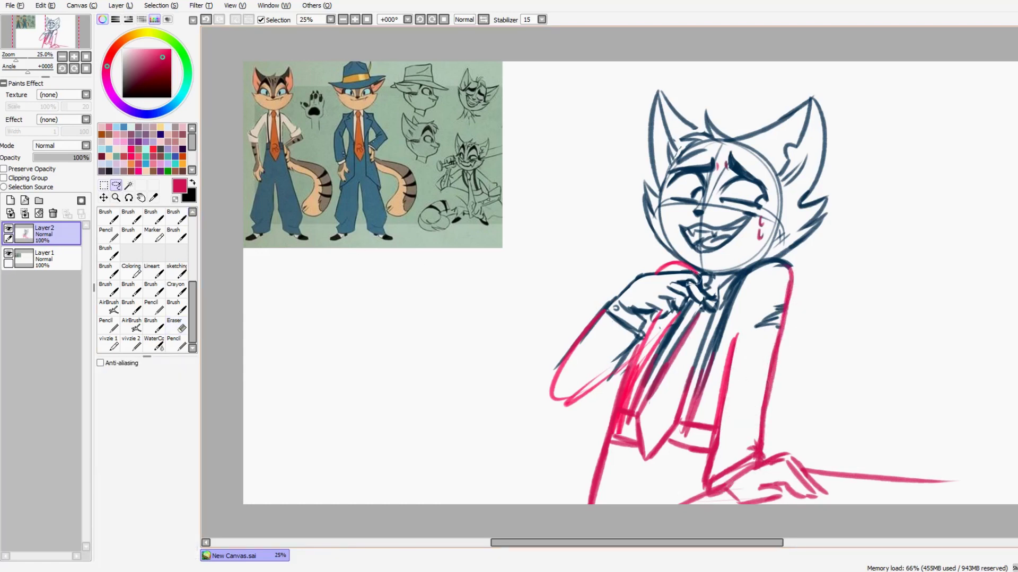
{"action": "left_click_drag", "start_coordinate": [543, 421], "coordinate": [636, 254]}
{"action": "key", "text": "ctrl+t"}
{"action": "left_click_drag", "start_coordinate": [530, 414], "coordinate": [378, 366]}
{"action": "key", "text": "Return"}
{"action": "key", "text": "ctrl+d"}
{"action": "key", "text": "b"}
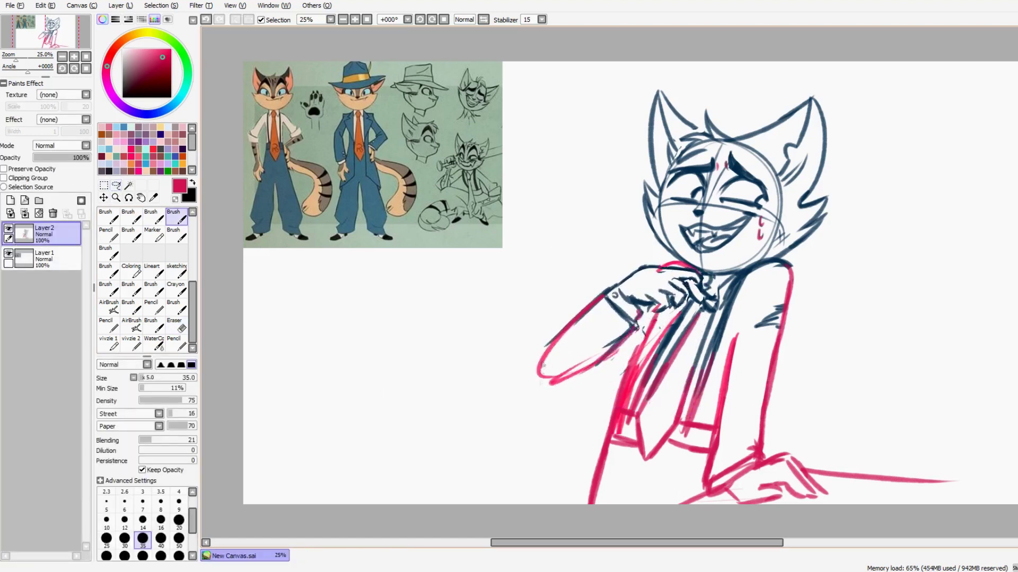
Step: Redraw the underside of the bent sleeve and erase the overlapping lines on the near side of the chest
{"action": "left_click_drag", "start_coordinate": [541, 377], "coordinate": [631, 347]}
{"action": "left_click_drag", "start_coordinate": [649, 314], "coordinate": [679, 307]}
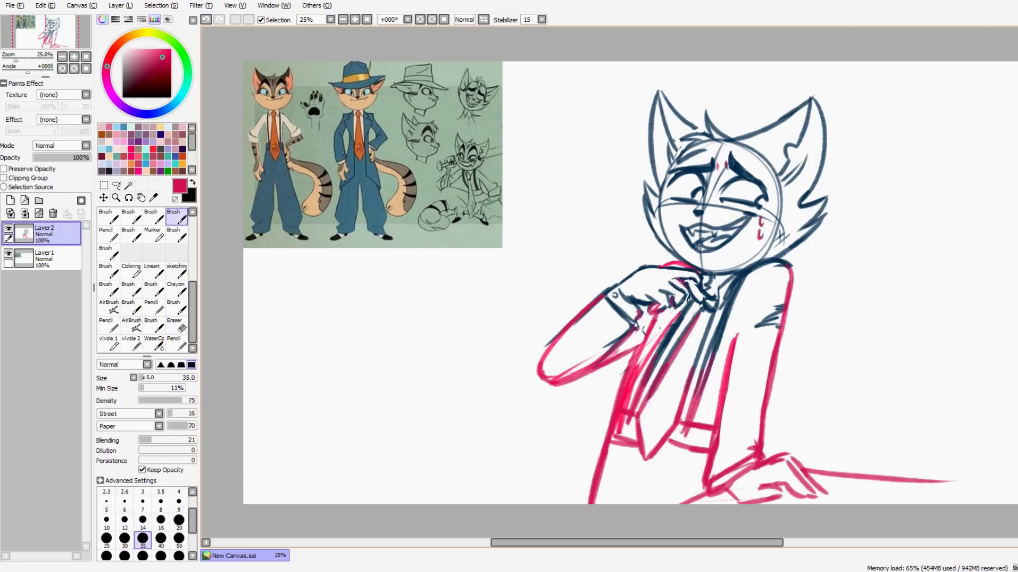
{"action": "key", "text": "e"}
{"action": "left_click_drag", "start_coordinate": [633, 408], "coordinate": [663, 318]}
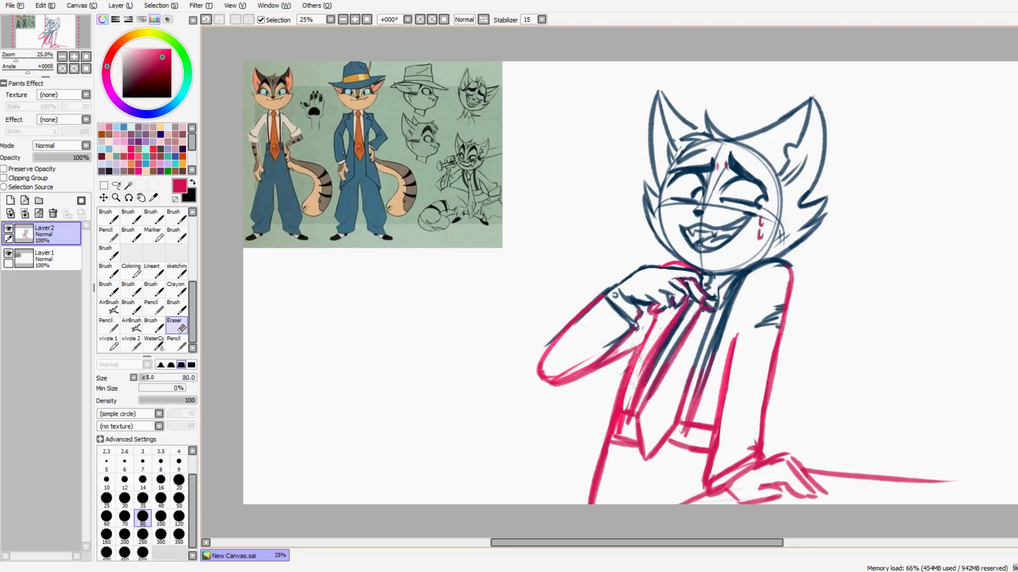
Step: Redraw the hip line from the waist down to the canvas edge
{"action": "key", "text": "b"}
{"action": "left_click_drag", "start_coordinate": [610, 440], "coordinate": [598, 503]}
{"action": "key", "text": "ctrl+z"}
{"action": "left_click_drag", "start_coordinate": [608, 443], "coordinate": [591, 504]}
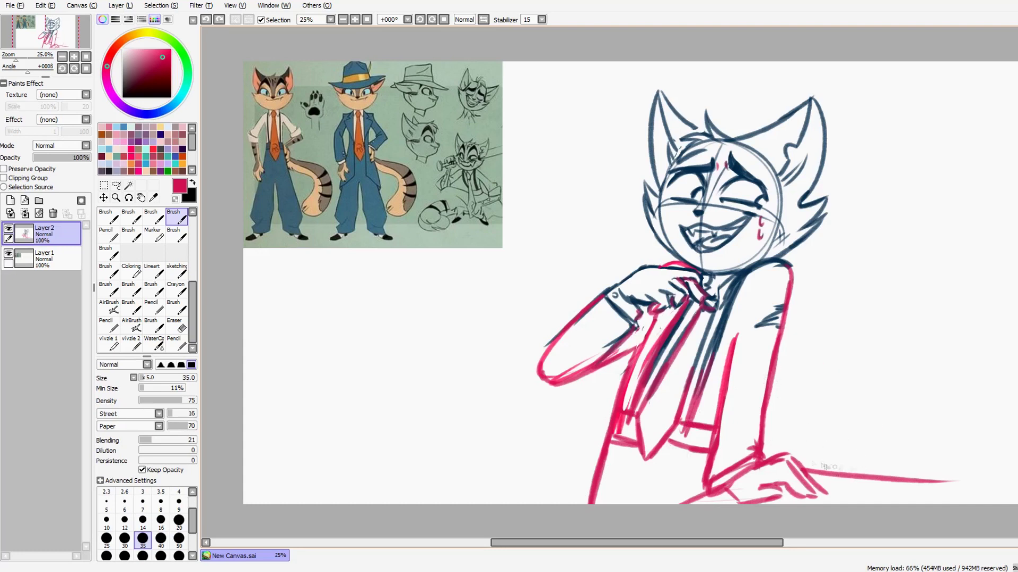
Step: Draw the tail's outer and inner curves emerging behind the supporting arm and ending at the tabletop
{"action": "left_click_drag", "start_coordinate": [779, 371], "coordinate": [816, 474]}
{"action": "key", "text": "ctrl+z"}
{"action": "left_click_drag", "start_coordinate": [806, 386], "coordinate": [816, 475]}
{"action": "key", "text": "ctrl+z"}
{"action": "left_click_drag", "start_coordinate": [779, 363], "coordinate": [816, 472]}
{"action": "left_click_drag", "start_coordinate": [756, 428], "coordinate": [796, 454]}
Step: Rough in the bushy tail end beside the hip, reworking its inner curve below the bent elbow
{"action": "mouse_move", "coordinate": [535, 367]}
{"action": "left_mouse_down"}
{"action": "mouse_move", "coordinate": [532, 485]}
{"action": "mouse_move", "coordinate": [506, 392]}
{"action": "mouse_move", "coordinate": [546, 501]}
{"action": "left_mouse_up"}
{"action": "key", "text": "ctrl+z"}
{"action": "key", "text": "ctrl+z"}
{"action": "mouse_move", "coordinate": [549, 344]}
{"action": "left_mouse_down"}
{"action": "mouse_move", "coordinate": [521, 502]}
{"action": "mouse_move", "coordinate": [576, 403]}
{"action": "mouse_move", "coordinate": [580, 502]}
{"action": "left_mouse_up"}
{"action": "key", "text": "ctrl+z"}
{"action": "key", "text": "ctrl+z"}
{"action": "mouse_move", "coordinate": [578, 467]}
{"action": "left_mouse_down"}
{"action": "mouse_move", "coordinate": [592, 396]}
{"action": "mouse_move", "coordinate": [564, 424]}
{"action": "left_mouse_up"}
{"action": "key", "text": "ctrl+z"}
{"action": "key", "text": "ctrl+z"}
{"action": "left_click_drag", "start_coordinate": [610, 400], "coordinate": [564, 424]}
{"action": "key", "text": "ctrl+z"}
Step: Refine the tail curve near the cuff and draw the bushy end's rounded outer contour from behind the elbow
{"action": "left_click_drag", "start_coordinate": [763, 424], "coordinate": [785, 453]}
{"action": "key", "text": "e"}
{"action": "key", "text": "b"}
{"action": "left_click_drag", "start_coordinate": [842, 419], "coordinate": [822, 469]}
{"action": "key", "text": "ctrl+z"}
{"action": "left_click_drag", "start_coordinate": [615, 399], "coordinate": [566, 432]}
{"action": "key", "text": "ctrl+z"}
{"action": "mouse_move", "coordinate": [542, 350]}
{"action": "left_mouse_down"}
{"action": "mouse_move", "coordinate": [502, 383]}
{"action": "mouse_move", "coordinate": [480, 445]}
{"action": "mouse_move", "coordinate": [485, 474]}
{"action": "left_mouse_up"}
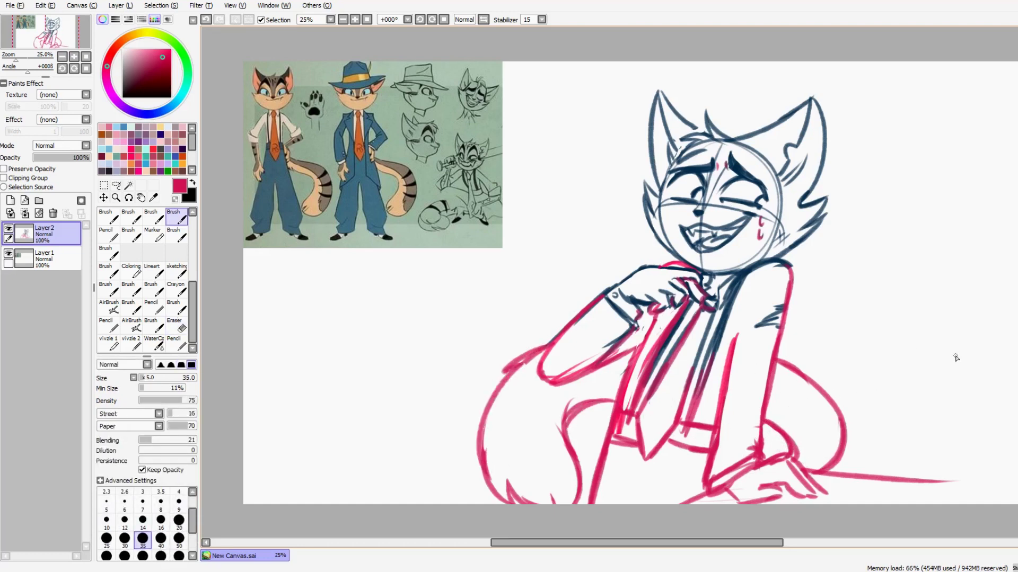
Step: Recolor all the pink lines on Layer2 in the sketch's dark blue using preserved opacity, and leave the layer unlocked
{"action": "left_click", "coordinate": [748, 228], "text": "alt"}
{"action": "key", "text": "ctrl+shift+p"}
{"action": "key", "text": "ctrl+shift+f"}
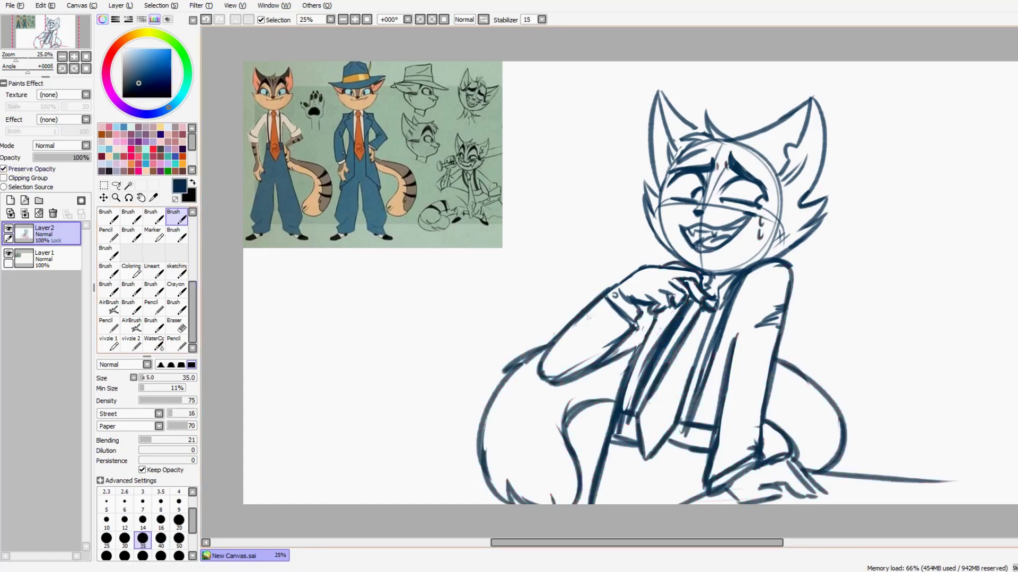
{"action": "key", "text": "ctrl+z"}
Step: Clean up the lines between the winking eye and the tear drops on the cheek
{"action": "key", "text": "e"}
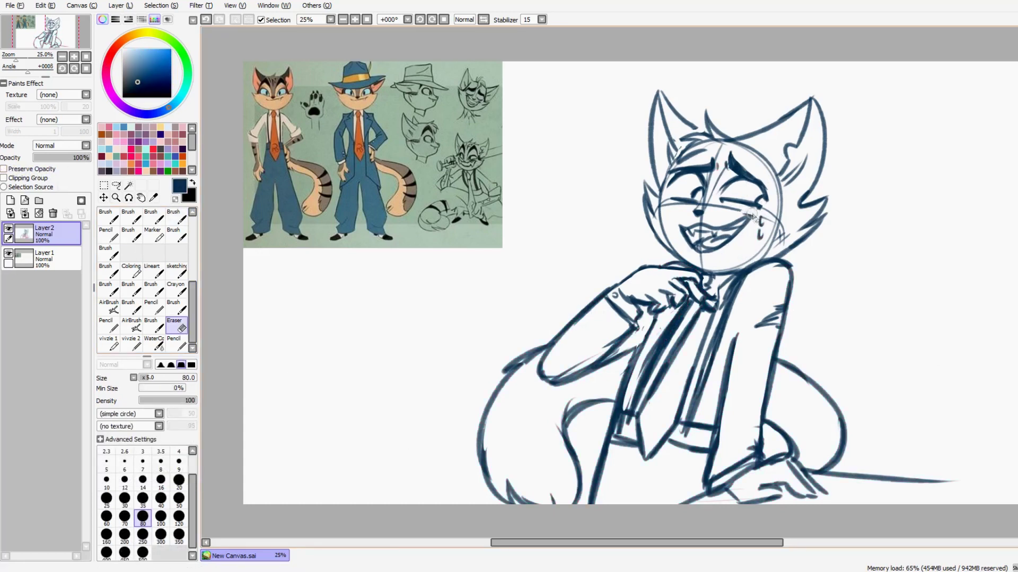
{"action": "left_click", "coordinate": [749, 214]}
{"action": "key", "text": "b"}
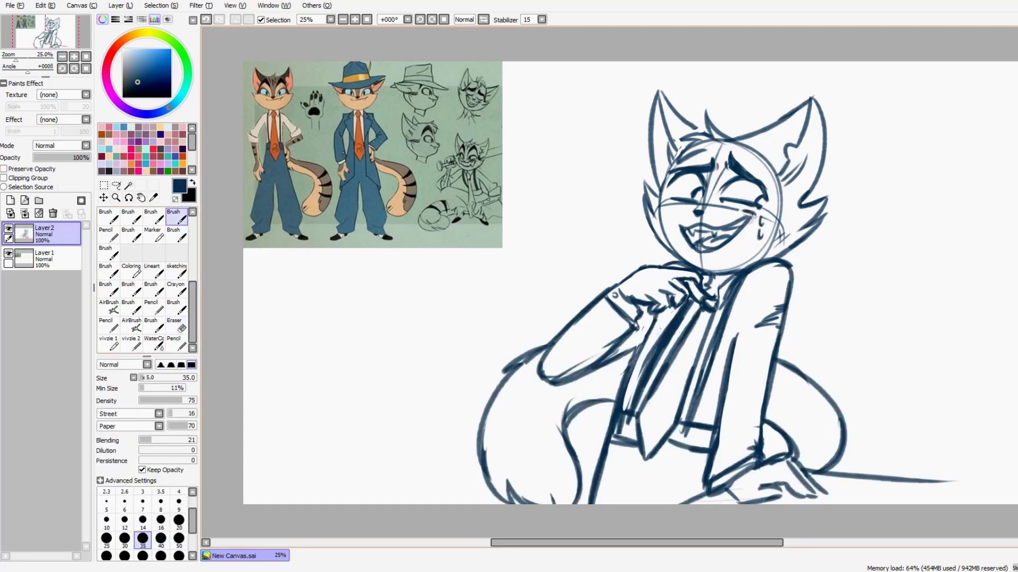
Step: Lasso the resting hand, make it slightly smaller with a transform, and reconnect the tabletop and tail lines to it
{"action": "key", "text": "l"}
{"action": "mouse_move", "coordinate": [724, 491]}
{"action": "left_mouse_down"}
{"action": "mouse_move", "coordinate": [832, 514]}
{"action": "mouse_move", "coordinate": [822, 517]}
{"action": "left_mouse_up"}
{"action": "key", "text": "ctrl+t"}
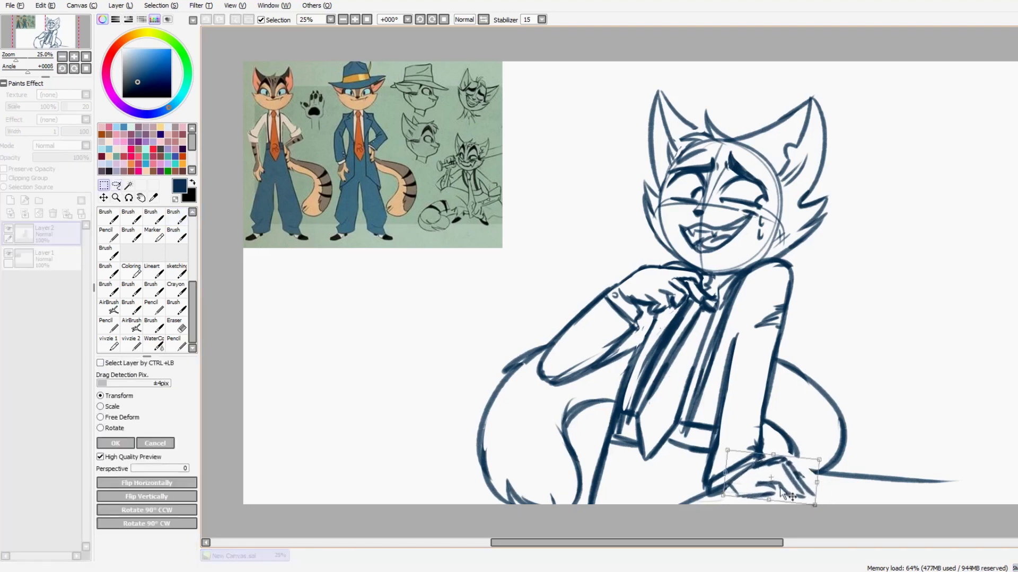
{"action": "left_click", "coordinate": [114, 444]}
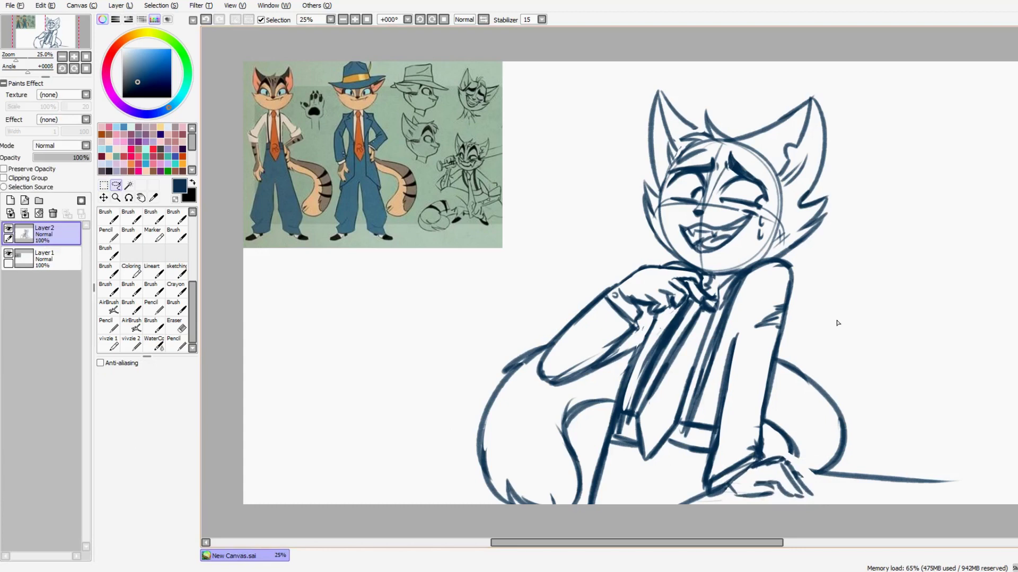
{"action": "key", "text": "b"}
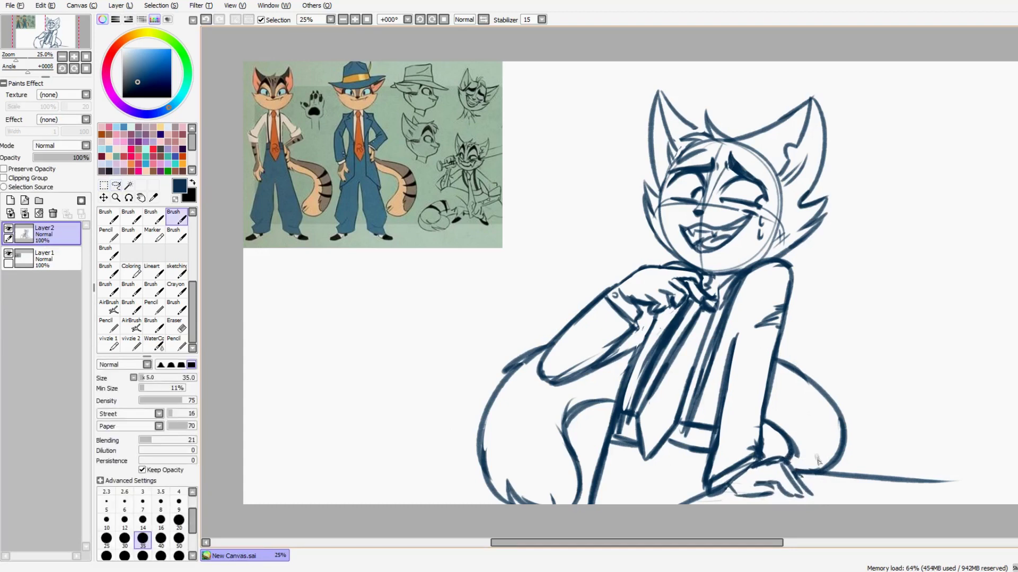
{"action": "left_click_drag", "start_coordinate": [840, 427], "coordinate": [808, 469]}
{"action": "mouse_move", "coordinate": [617, 377]}
{"action": "left_mouse_down"}
{"action": "mouse_move", "coordinate": [527, 405]}
{"action": "mouse_move", "coordinate": [522, 458]}
{"action": "left_mouse_up"}
{"action": "key", "text": "ctrl+z"}
{"action": "key", "text": "ctrl+z"}
{"action": "key", "text": "ctrl+z"}
{"action": "key", "text": "ctrl+z"}
Step: Draw an inner contour along both visible parts of the tail and add curved stripes on its bushy end
{"action": "left_click_drag", "start_coordinate": [809, 378], "coordinate": [818, 469]}
{"action": "left_click_drag", "start_coordinate": [551, 376], "coordinate": [520, 458]}
{"action": "left_click_drag", "start_coordinate": [525, 416], "coordinate": [548, 461]}
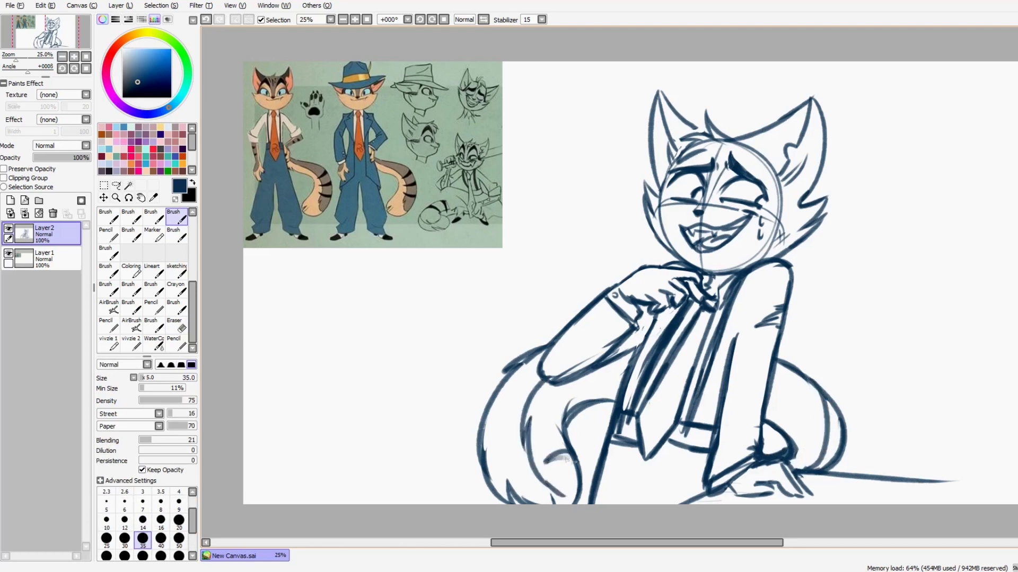
{"action": "left_click_drag", "start_coordinate": [829, 411], "coordinate": [805, 469]}
{"action": "key", "text": "ctrl+z"}
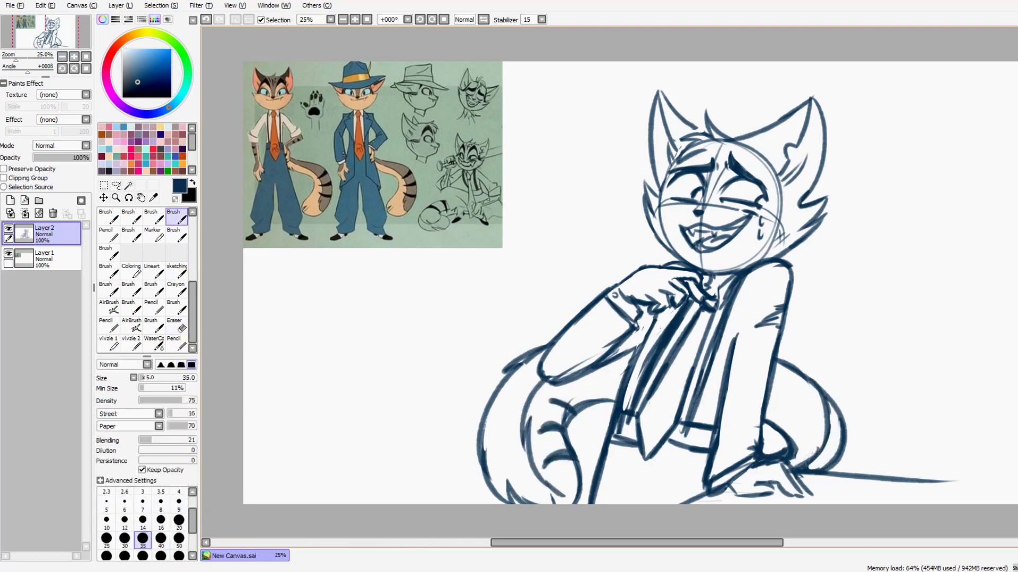
Step: Sketch ragged tears on the supporting arm's sleeve and rework the jacket's lower hem into tattered edges
{"action": "left_click_drag", "start_coordinate": [749, 394], "coordinate": [759, 370]}
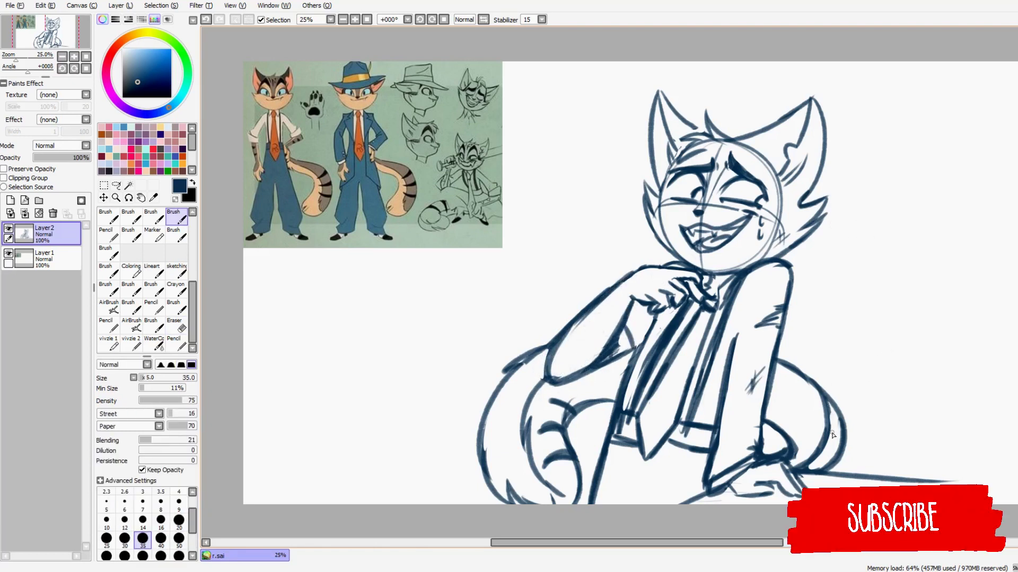
{"action": "key", "text": "e"}
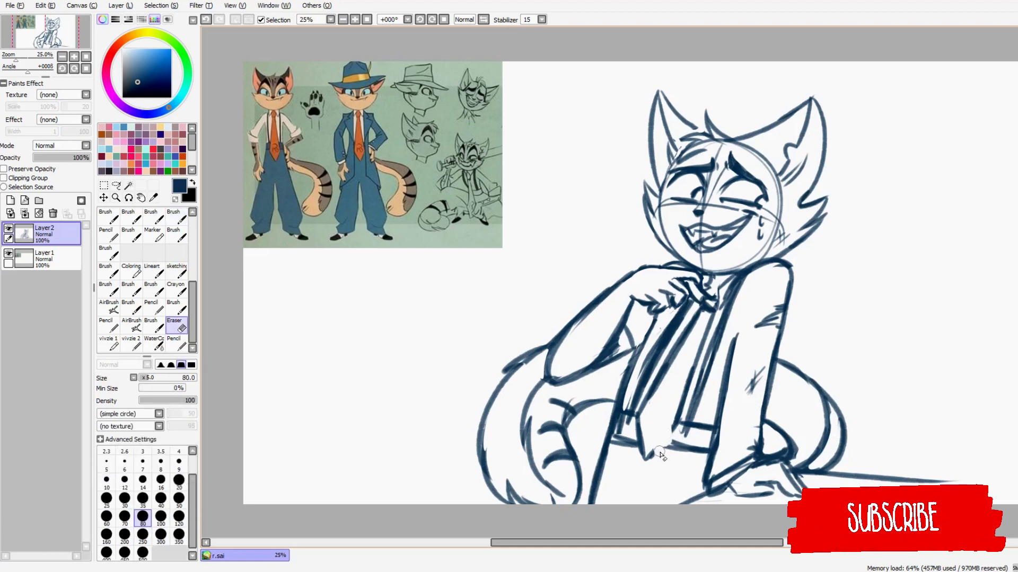
{"action": "key", "text": "b"}
{"action": "key", "text": "e"}
{"action": "key", "text": "b"}
{"action": "left_click_drag", "start_coordinate": [763, 395], "coordinate": [744, 432]}
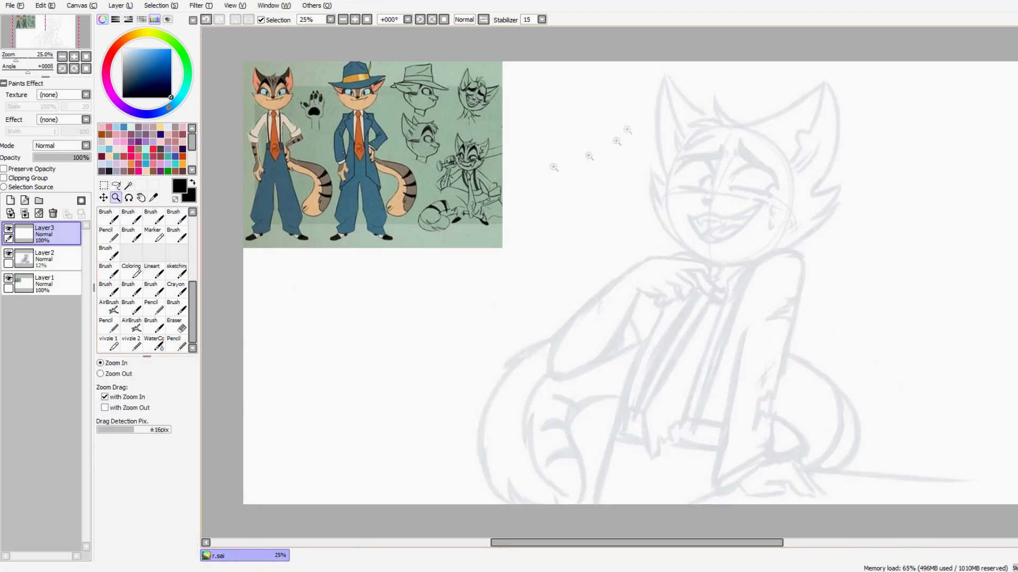
Step: On Layer3 above the faded sketch, ink both thick eyebrows as solid black shapes with small crease marks between them
{"action": "scroll", "coordinate": [689, 222], "scroll_direction": "up", "scroll_amount": 4}
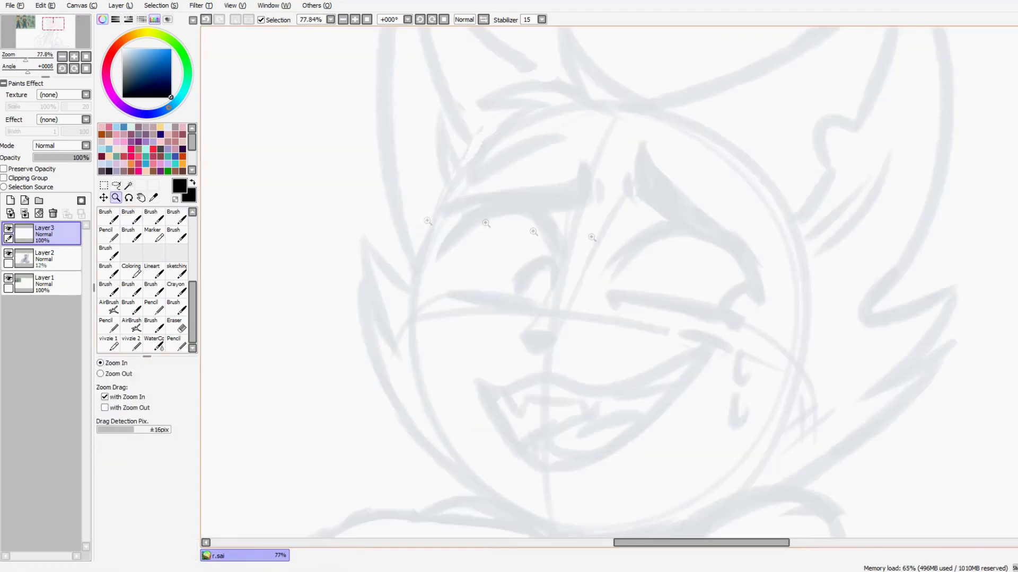
{"action": "scroll", "coordinate": [656, 206], "scroll_direction": "up", "scroll_amount": 1}
{"action": "left_click_drag", "start_coordinate": [780, 201], "coordinate": [593, 263]}
{"action": "left_click_drag", "start_coordinate": [836, 210], "coordinate": [566, 122]}
{"action": "left_click_drag", "start_coordinate": [561, 127], "coordinate": [559, 154]}
{"action": "mouse_move", "coordinate": [580, 90]}
{"action": "left_mouse_down"}
{"action": "mouse_move", "coordinate": [727, 246]}
{"action": "mouse_move", "coordinate": [733, 267]}
{"action": "left_mouse_up"}
{"action": "key", "text": "b"}
{"action": "left_click", "coordinate": [451, 162]}
{"action": "left_click", "coordinate": [610, 148]}
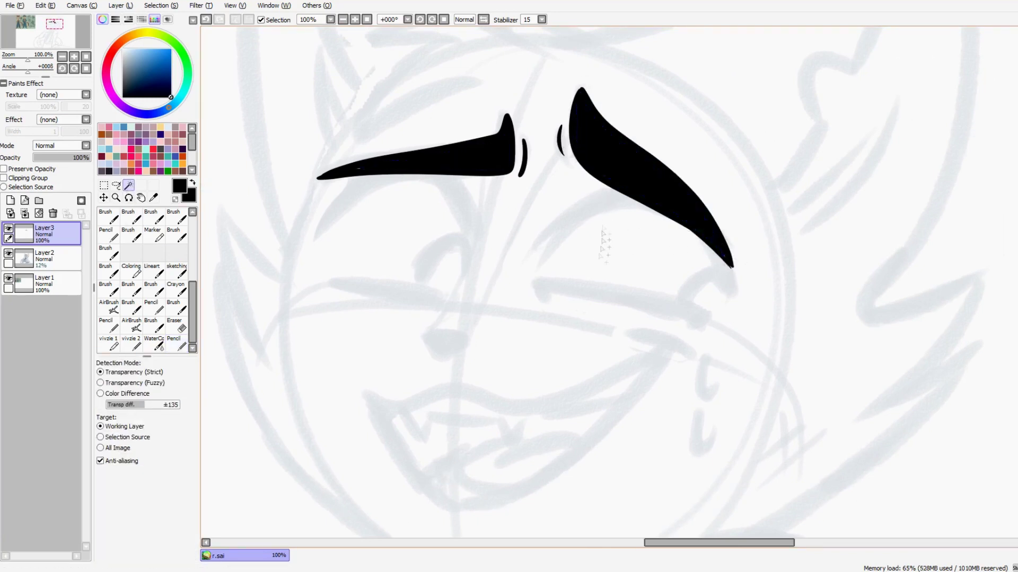
Step: Ink the open eye's arched upper lid and thin lower lid, plus the small solid nose, with the size 14 Pencil
{"action": "left_click_drag", "start_coordinate": [601, 231], "coordinate": [760, 170]}
{"action": "key", "text": "n"}
{"action": "mouse_move", "coordinate": [473, 177]}
{"action": "left_mouse_down"}
{"action": "mouse_move", "coordinate": [587, 117]}
{"action": "mouse_move", "coordinate": [631, 200]}
{"action": "mouse_move", "coordinate": [596, 124]}
{"action": "left_mouse_up"}
{"action": "mouse_move", "coordinate": [644, 206]}
{"action": "left_mouse_down"}
{"action": "mouse_move", "coordinate": [794, 262]}
{"action": "mouse_move", "coordinate": [517, 281]}
{"action": "mouse_move", "coordinate": [745, 316]}
{"action": "left_mouse_up"}
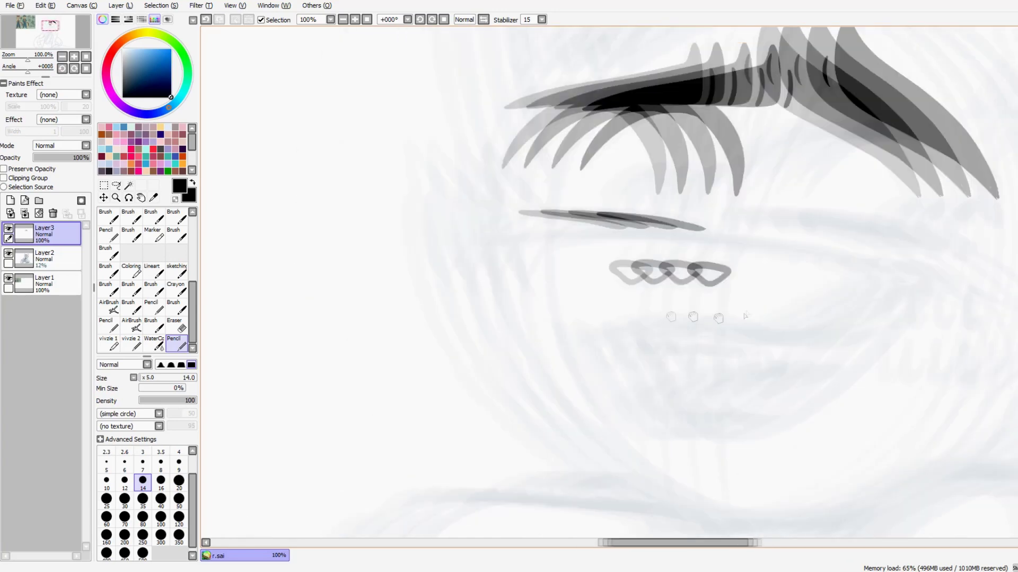
{"action": "scroll", "coordinate": [746, 316], "scroll_direction": "down", "scroll_amount": 10}
{"action": "key", "text": "b"}
{"action": "scroll", "coordinate": [405, 271], "scroll_direction": "up", "scroll_amount": 8}
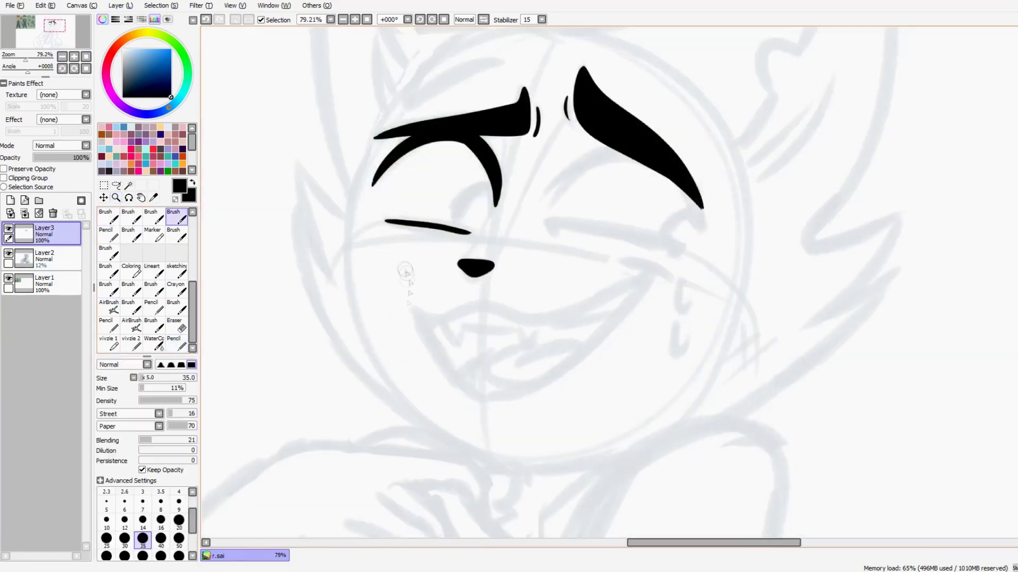
Step: Ink the winking eye's thin lower lid and its thick arched upper lid running into the outer end of the eyebrow
{"action": "key", "text": "n"}
{"action": "left_click_drag", "start_coordinate": [549, 222], "coordinate": [689, 255]}
{"action": "key", "text": "ctrl+z"}
{"action": "key", "text": "e"}
{"action": "key", "text": "ctrl+z"}
{"action": "key", "text": "n"}
{"action": "key", "text": "ctrl+z"}
{"action": "left_click_drag", "start_coordinate": [547, 223], "coordinate": [688, 252]}
{"action": "left_click_drag", "start_coordinate": [549, 203], "coordinate": [631, 154]}
{"action": "key", "text": "ctrl+z"}
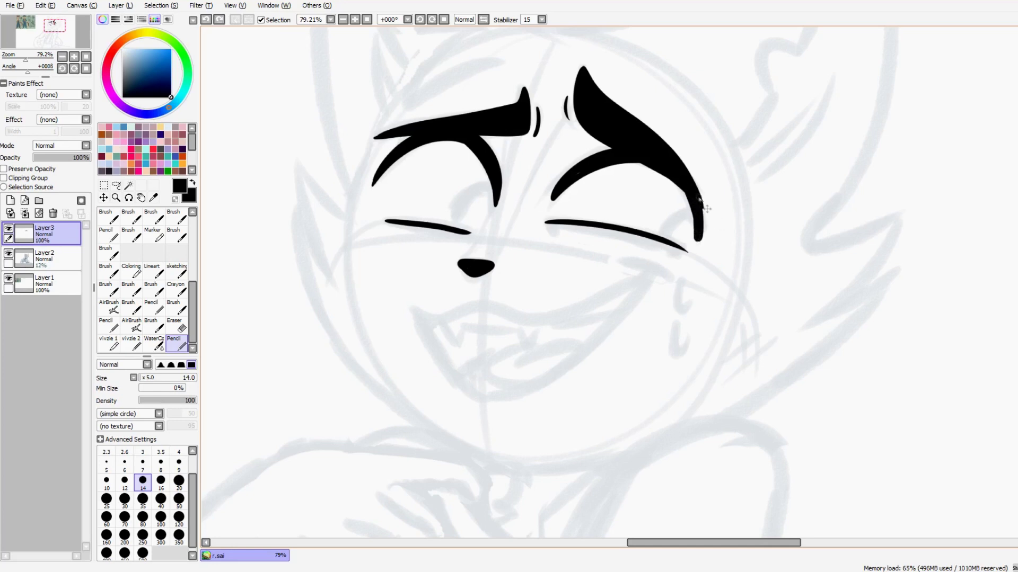
Step: Trim the edges of both eyebrows into thinner, cleaner curves with the Eraser at size 60
{"action": "left_click_drag", "start_coordinate": [373, 191], "coordinate": [548, 184]}
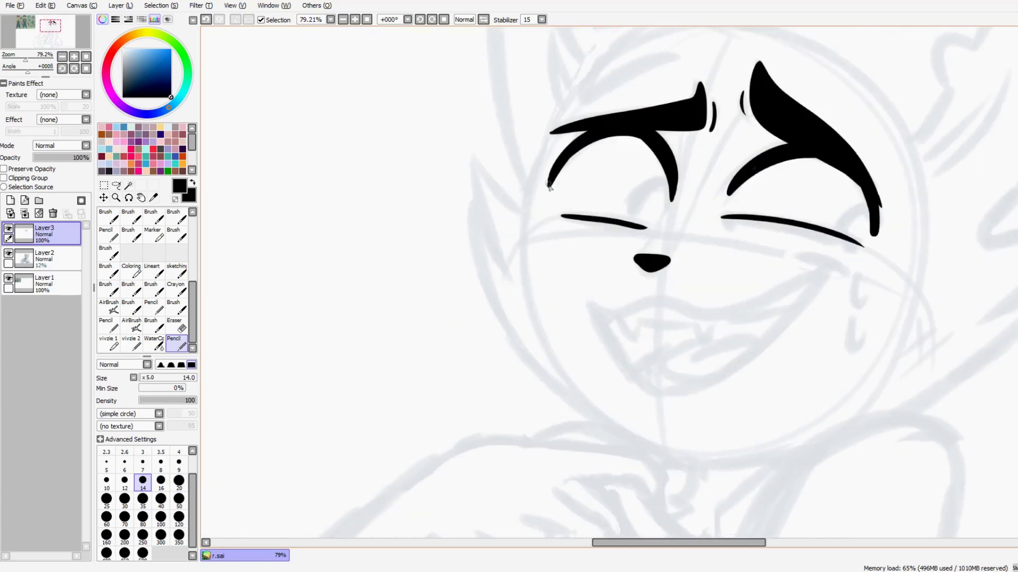
{"action": "mouse_move", "coordinate": [806, 149]}
{"action": "left_mouse_down"}
{"action": "mouse_move", "coordinate": [763, 160]}
{"action": "mouse_move", "coordinate": [723, 104]}
{"action": "mouse_move", "coordinate": [472, 234]}
{"action": "left_mouse_up"}
{"action": "key", "text": "e"}
{"action": "key", "text": "bracketleft"}
{"action": "key", "text": "bracketleft"}
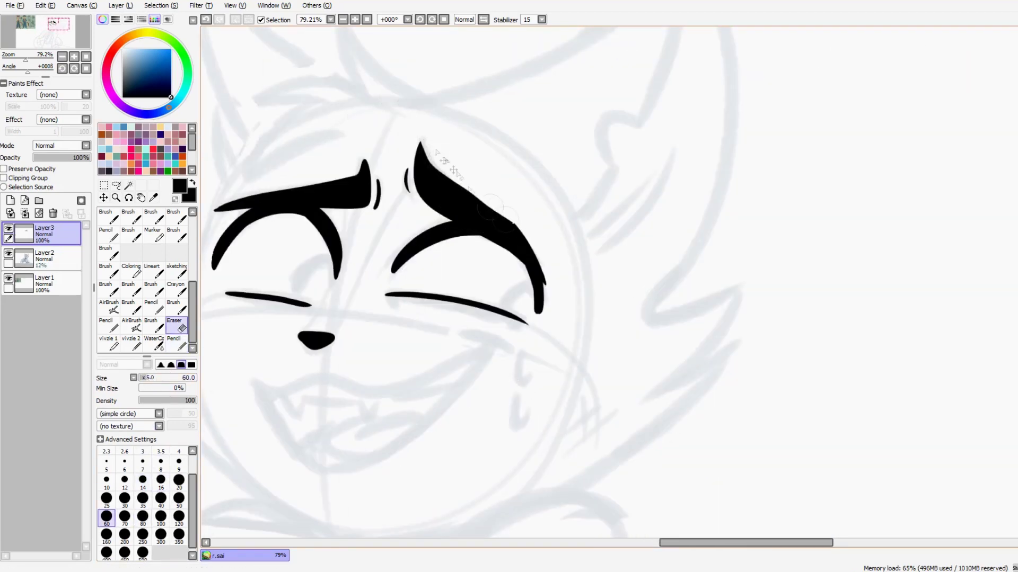
{"action": "left_click_drag", "start_coordinate": [210, 217], "coordinate": [554, 179]}
{"action": "key", "text": "n"}
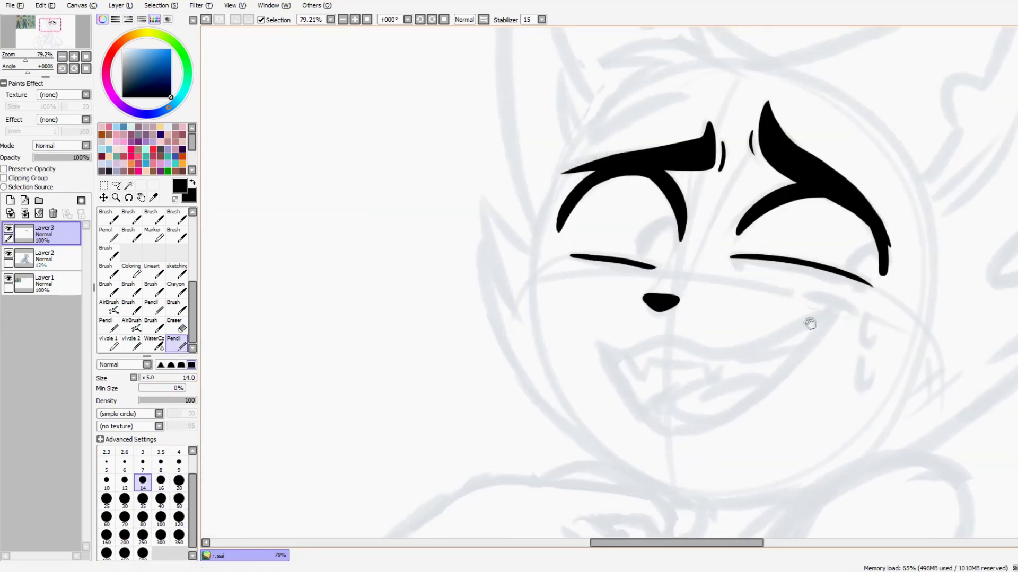
Step: Ink the wide grinning mouth outline with its cheek crease and the upper teeth line with two fangs
{"action": "scroll", "coordinate": [553, 180], "scroll_direction": "up", "scroll_amount": 2}
{"action": "mouse_move", "coordinate": [594, 362]}
{"action": "left_mouse_down"}
{"action": "mouse_move", "coordinate": [552, 218]}
{"action": "mouse_move", "coordinate": [846, 181]}
{"action": "left_mouse_up"}
{"action": "mouse_move", "coordinate": [819, 157]}
{"action": "left_mouse_down"}
{"action": "mouse_move", "coordinate": [877, 181]}
{"action": "mouse_move", "coordinate": [551, 217]}
{"action": "mouse_move", "coordinate": [615, 238]}
{"action": "mouse_move", "coordinate": [694, 243]}
{"action": "mouse_move", "coordinate": [699, 265]}
{"action": "mouse_move", "coordinate": [827, 209]}
{"action": "left_mouse_up"}
{"action": "key", "text": "ctrl+z"}
{"action": "key", "text": "ctrl+z"}
{"action": "key", "text": "ctrl+z"}
{"action": "left_click_drag", "start_coordinate": [734, 241], "coordinate": [809, 225]}
{"action": "mouse_move", "coordinate": [615, 290]}
{"action": "left_mouse_down"}
{"action": "mouse_move", "coordinate": [663, 268]}
{"action": "mouse_move", "coordinate": [726, 307]}
{"action": "left_mouse_up"}
{"action": "key", "text": "ctrl+z"}
{"action": "left_click_drag", "start_coordinate": [657, 273], "coordinate": [705, 262]}
{"action": "left_click_drag", "start_coordinate": [695, 277], "coordinate": [775, 259]}
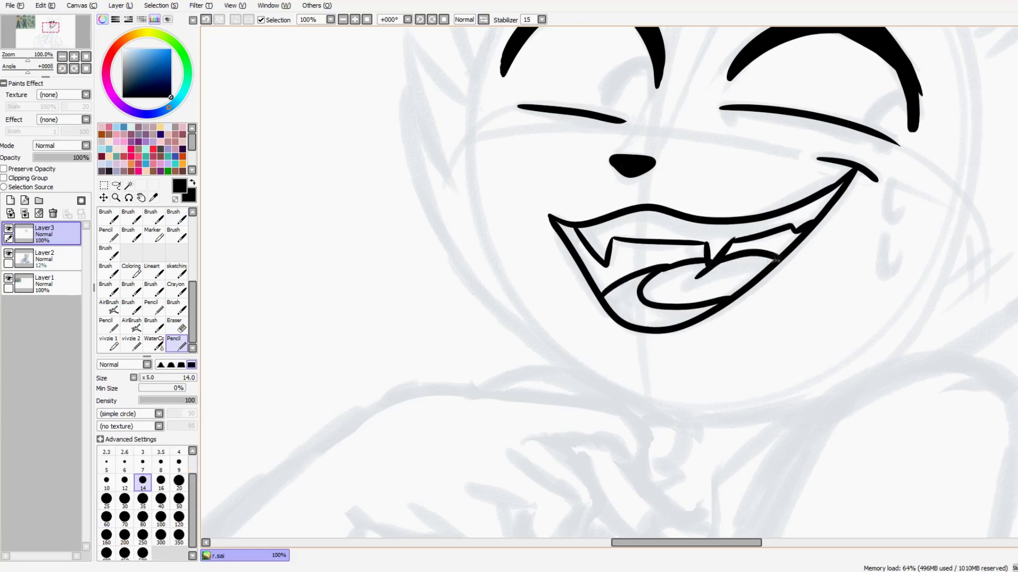
{"action": "key", "text": "ctrl+z"}
{"action": "key", "text": "ctrl+z"}
{"action": "key", "text": "ctrl+z"}
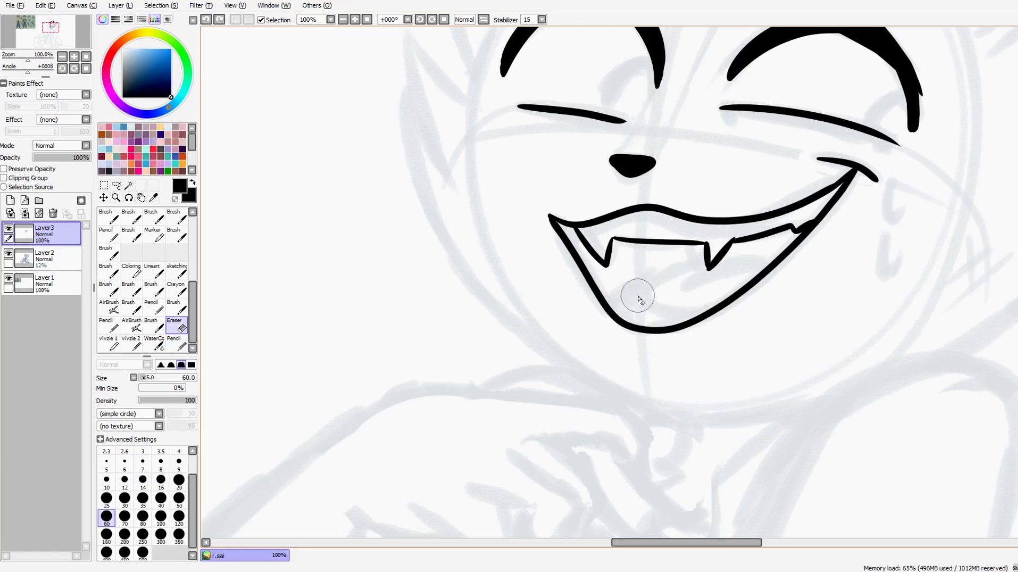
Step: Ink the tongue and a small lower fang low in the mouth, and add the tear drops on the cheek
{"action": "left_click_drag", "start_coordinate": [617, 318], "coordinate": [753, 277]}
{"action": "left_click_drag", "start_coordinate": [665, 298], "coordinate": [705, 278]}
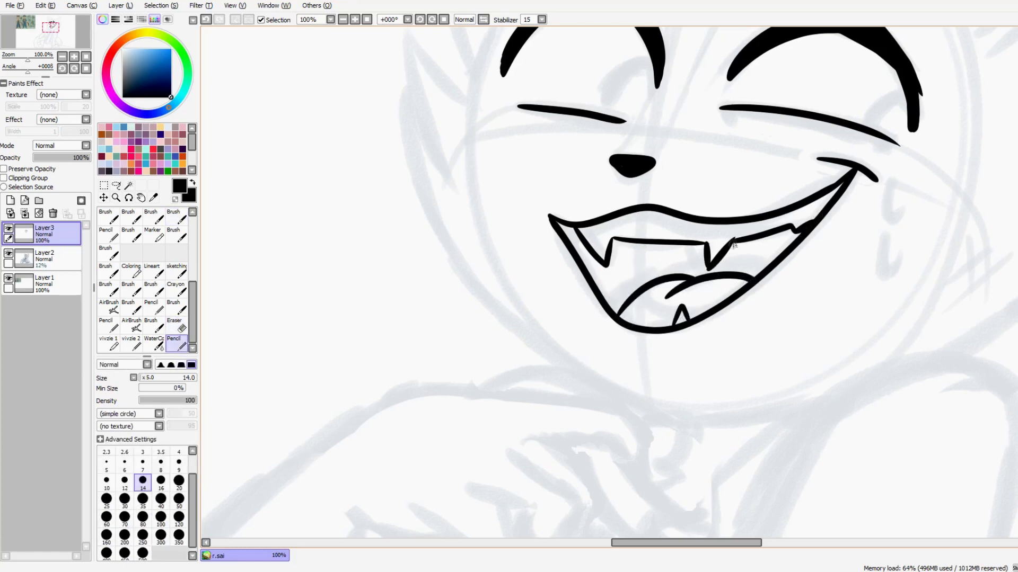
{"action": "key", "text": "e"}
{"action": "key", "text": "n"}
{"action": "key", "text": "ctrl+z"}
{"action": "scroll", "coordinate": [826, 212], "scroll_direction": "down", "scroll_amount": 3}
{"action": "scroll", "coordinate": [752, 212], "scroll_direction": "up", "scroll_amount": 3}
{"action": "left_click_drag", "start_coordinate": [751, 204], "coordinate": [756, 292]}
Step: Ink the ear above the winking eye with its upper edge, notched inner line and curved outer edge
{"action": "mouse_move", "coordinate": [899, 215]}
{"action": "left_mouse_down"}
{"action": "mouse_move", "coordinate": [858, 271]}
{"action": "mouse_move", "coordinate": [583, 535]}
{"action": "left_mouse_up"}
{"action": "left_click_drag", "start_coordinate": [586, 420], "coordinate": [709, 103]}
{"action": "left_click_drag", "start_coordinate": [357, 200], "coordinate": [716, 85]}
{"action": "key", "text": "ctrl+z"}
{"action": "left_click_drag", "start_coordinate": [689, 212], "coordinate": [626, 212]}
{"action": "left_click_drag", "start_coordinate": [318, 269], "coordinate": [645, 98]}
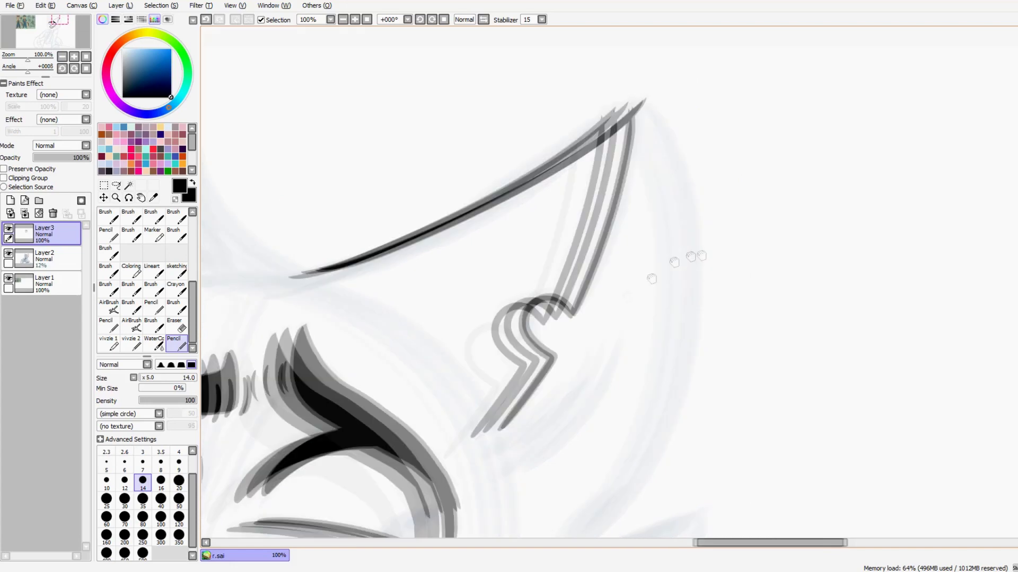
{"action": "left_click_drag", "start_coordinate": [705, 251], "coordinate": [623, 302]}
{"action": "scroll", "coordinate": [622, 302], "scroll_direction": "down", "scroll_amount": 2}
{"action": "scroll", "coordinate": [752, 323], "scroll_direction": "up", "scroll_amount": 1}
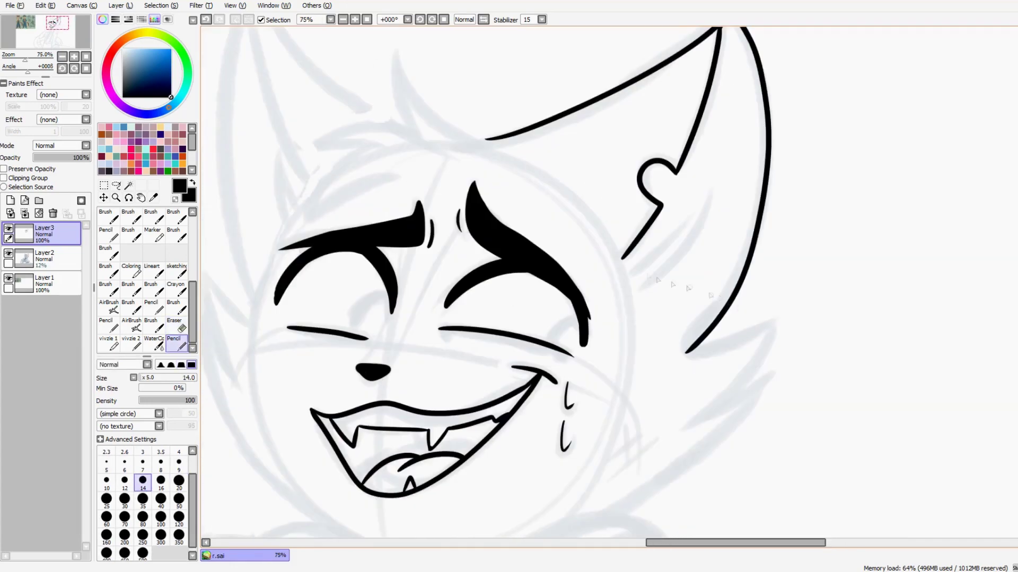
Step: Ink the pointed cheek fur tufts below the notched ear, curving down toward the jaw
{"action": "scroll", "coordinate": [609, 286], "scroll_direction": "down", "scroll_amount": 3}
{"action": "scroll", "coordinate": [609, 286], "scroll_direction": "up", "scroll_amount": 2}
{"action": "mouse_move", "coordinate": [615, 317]}
{"action": "left_mouse_down"}
{"action": "mouse_move", "coordinate": [657, 371]}
{"action": "mouse_move", "coordinate": [542, 447]}
{"action": "left_mouse_up"}
{"action": "left_click_drag", "start_coordinate": [569, 249], "coordinate": [587, 321]}
{"action": "key", "text": "ctrl+z"}
{"action": "left_click_drag", "start_coordinate": [567, 246], "coordinate": [605, 321]}
{"action": "key", "text": "ctrl+z"}
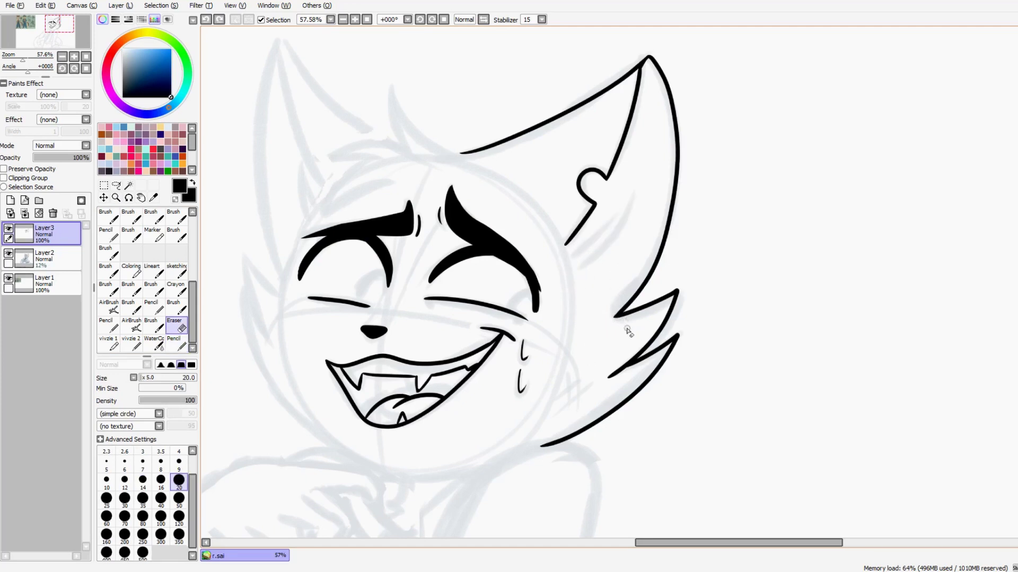
{"action": "left_click_drag", "start_coordinate": [594, 282], "coordinate": [692, 316]}
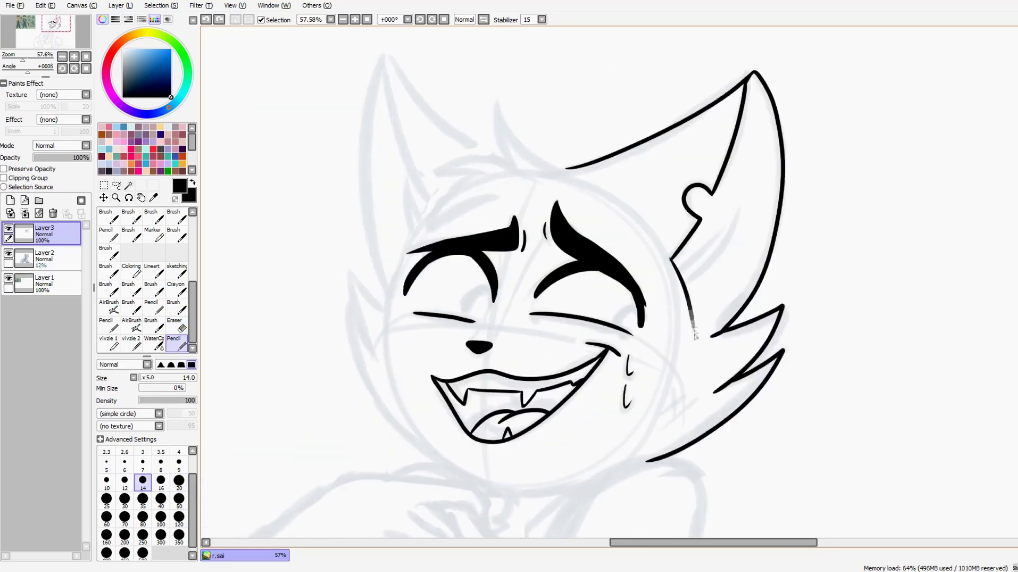
{"action": "key", "text": "ctrl+z"}
{"action": "mouse_move", "coordinate": [671, 262]}
{"action": "left_mouse_down"}
{"action": "mouse_move", "coordinate": [699, 345]}
{"action": "mouse_move", "coordinate": [692, 318]}
{"action": "mouse_move", "coordinate": [698, 345]}
{"action": "mouse_move", "coordinate": [726, 331]}
{"action": "left_mouse_up"}
{"action": "key", "text": "ctrl+z"}
{"action": "key", "text": "ctrl+z"}
{"action": "left_click_drag", "start_coordinate": [676, 253], "coordinate": [715, 334]}
{"action": "left_click_drag", "start_coordinate": [689, 283], "coordinate": [736, 210]}
{"action": "key", "text": "ctrl+z"}
{"action": "key", "text": "ctrl+z"}
Step: Ink the line joining the inner ear to the cheek fur and add a pointed fur tuft inside the ear
{"action": "left_click_drag", "start_coordinate": [676, 253], "coordinate": [705, 338]}
{"action": "key", "text": "e"}
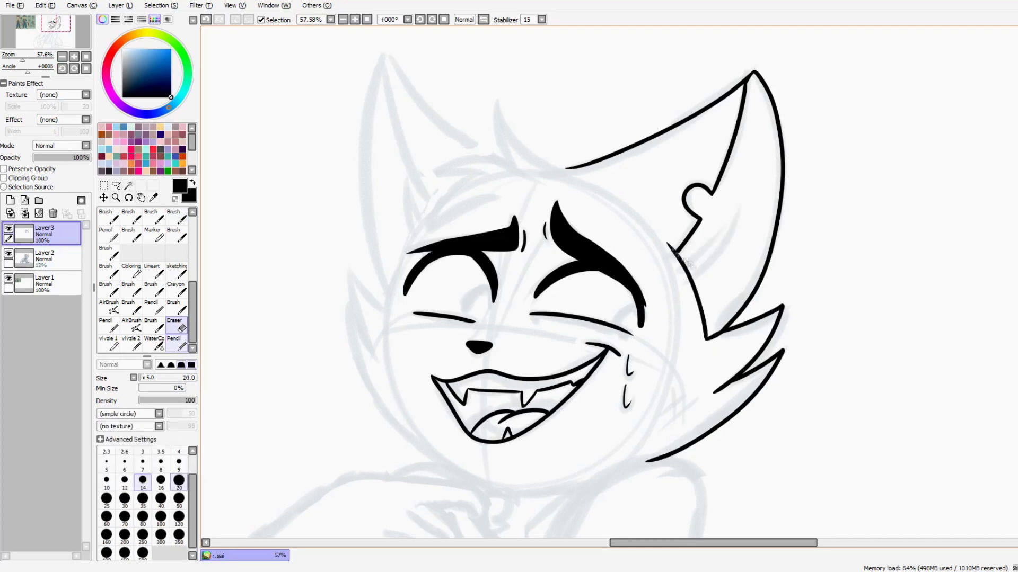
{"action": "left_click_drag", "start_coordinate": [688, 283], "coordinate": [740, 214]}
{"action": "key", "text": "ctrl+z"}
{"action": "scroll", "coordinate": [728, 349], "scroll_direction": "left", "scroll_amount": 1}
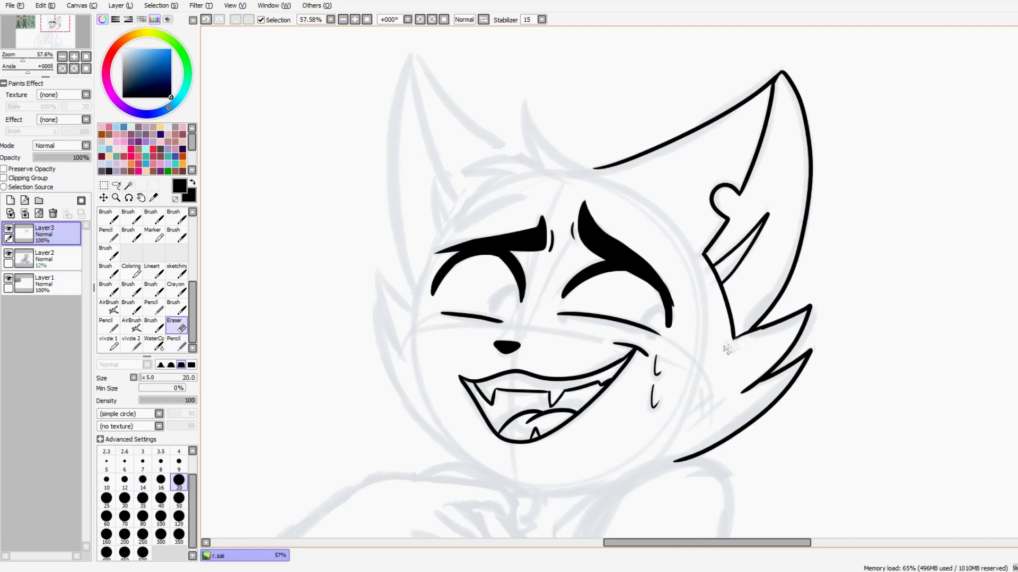
Step: Ink the top of the head with its pointed hair tuft and the swept bangs above the open eye
{"action": "key", "text": "n"}
{"action": "scroll", "coordinate": [762, 335], "scroll_direction": "up", "scroll_amount": 5}
{"action": "scroll", "coordinate": [761, 335], "scroll_direction": "left", "scroll_amount": 9}
{"action": "left_click_drag", "start_coordinate": [842, 290], "coordinate": [771, 228]}
{"action": "left_click_drag", "start_coordinate": [780, 289], "coordinate": [698, 298]}
{"action": "left_click_drag", "start_coordinate": [757, 295], "coordinate": [699, 353]}
{"action": "scroll", "coordinate": [699, 353], "scroll_direction": "down", "scroll_amount": 2}
{"action": "scroll", "coordinate": [698, 353], "scroll_direction": "left", "scroll_amount": 2}
{"action": "left_click_drag", "start_coordinate": [763, 239], "coordinate": [681, 380]}
Step: Ink the inner and outer lines of the second ear and the cheek fur spikes below it
{"action": "scroll", "coordinate": [681, 380], "scroll_direction": "down", "scroll_amount": 4}
{"action": "scroll", "coordinate": [681, 381], "scroll_direction": "right", "scroll_amount": 4}
{"action": "mouse_move", "coordinate": [593, 225]}
{"action": "left_mouse_down"}
{"action": "mouse_move", "coordinate": [560, 191]}
{"action": "mouse_move", "coordinate": [551, 270]}
{"action": "left_mouse_up"}
{"action": "key", "text": "ctrl+z"}
{"action": "left_click_drag", "start_coordinate": [551, 217], "coordinate": [610, 350]}
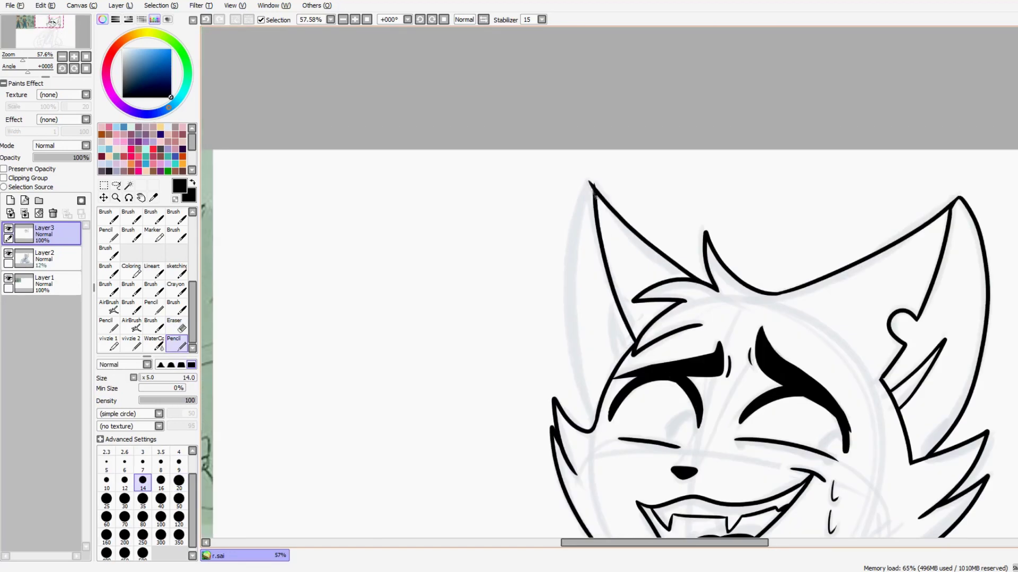
{"action": "mouse_move", "coordinate": [591, 183]}
{"action": "left_mouse_down"}
{"action": "mouse_move", "coordinate": [562, 343]}
{"action": "mouse_move", "coordinate": [593, 419]}
{"action": "left_mouse_up"}
{"action": "key", "text": "ctrl+z"}
{"action": "key", "text": "ctrl+y"}
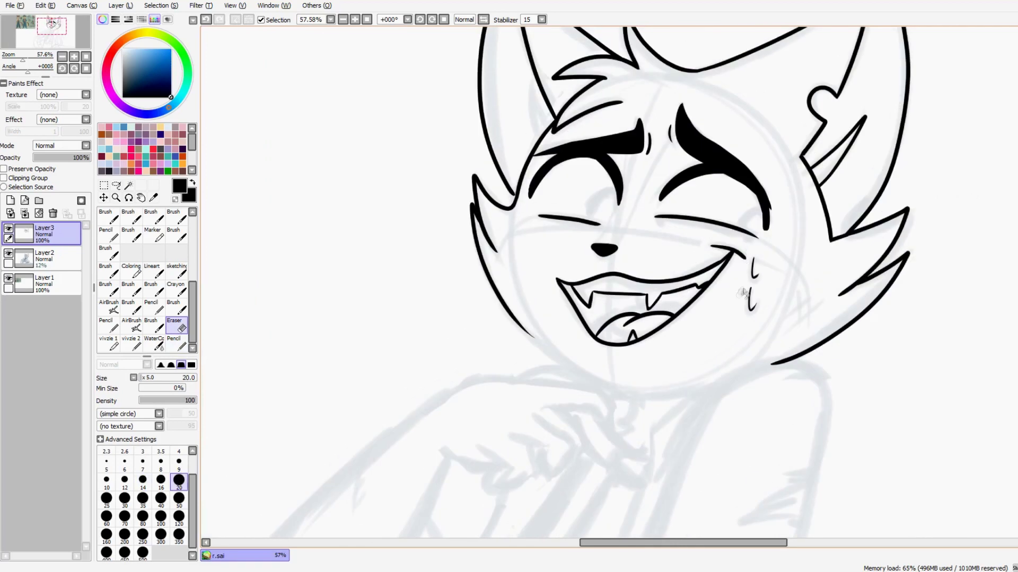
Step: Ink thin curved cheek lines from both lower eyelids down to the face's outer edges and clean their ends
{"action": "scroll", "coordinate": [770, 297], "scroll_direction": "up", "scroll_amount": 1}
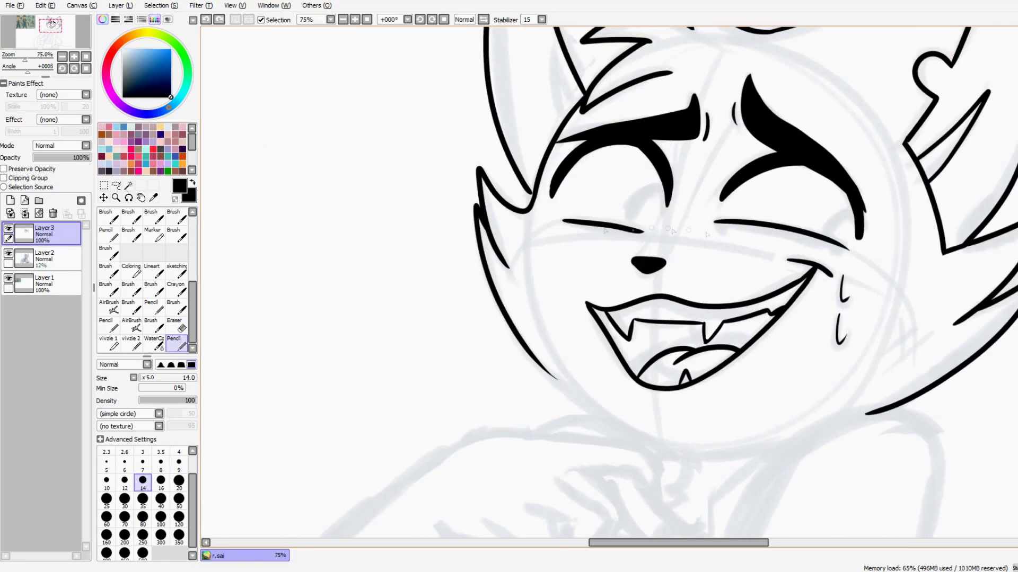
{"action": "left_click_drag", "start_coordinate": [846, 248], "coordinate": [922, 379]}
{"action": "key", "text": "e"}
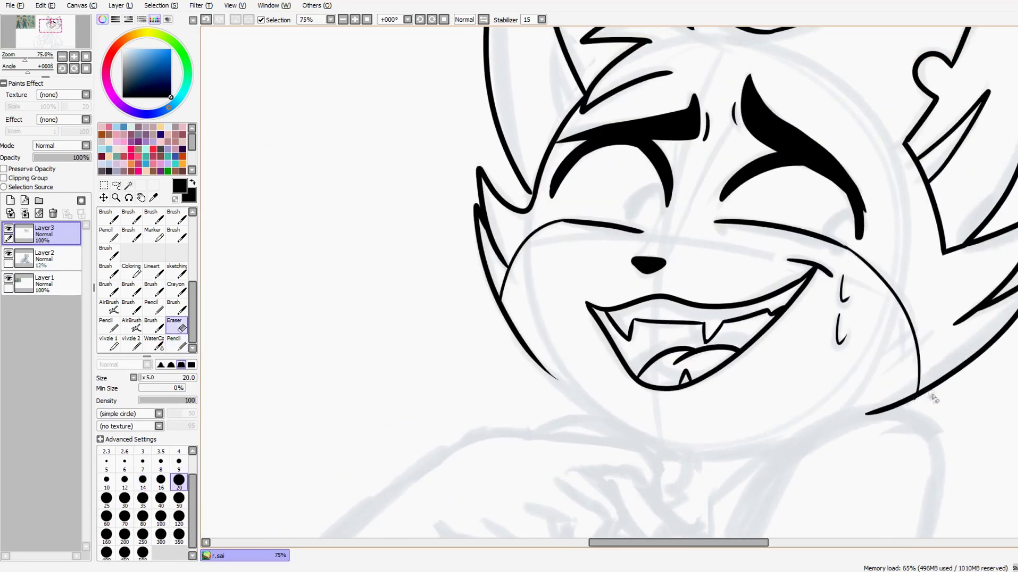
{"action": "key", "text": "n"}
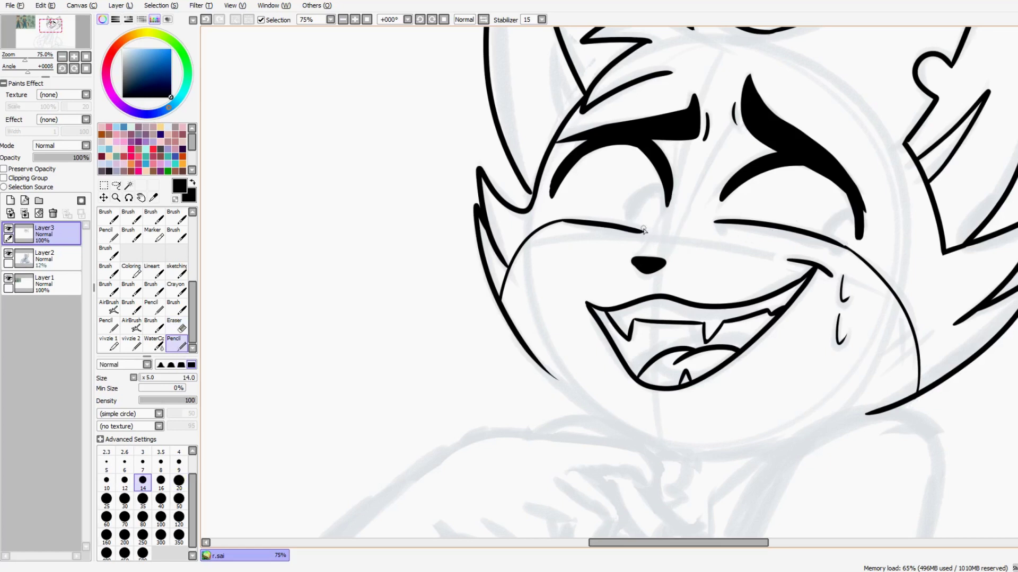
Step: Ink a partly hidden round iris in each eye, looking toward the tear drops
{"action": "key", "text": "ctrl+z"}
{"action": "key", "text": "ctrl+z"}
{"action": "mouse_move", "coordinate": [844, 239]}
{"action": "left_mouse_down"}
{"action": "mouse_move", "coordinate": [852, 209]}
{"action": "mouse_move", "coordinate": [829, 237]}
{"action": "left_mouse_up"}
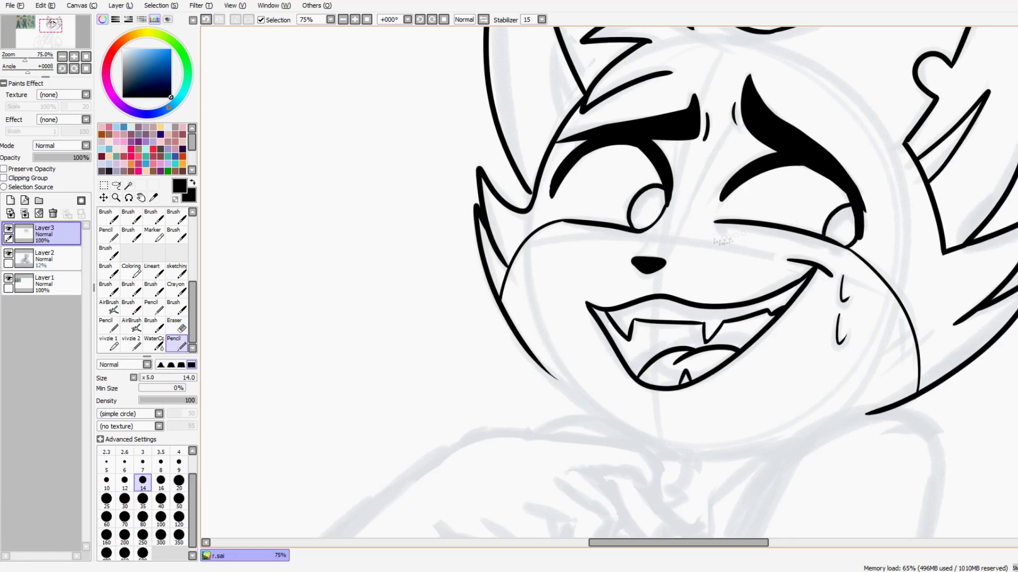
Step: Try to ink the two thin nose bridge lines running from the eyebrows down to the nose
{"action": "key", "text": "ctrl+z"}
{"action": "key", "text": "ctrl+z"}
{"action": "mouse_move", "coordinate": [687, 140]}
{"action": "left_mouse_down"}
{"action": "mouse_move", "coordinate": [636, 258]}
{"action": "mouse_move", "coordinate": [746, 125]}
{"action": "left_mouse_up"}
{"action": "key", "text": "ctrl+z"}
{"action": "mouse_move", "coordinate": [666, 263]}
{"action": "left_mouse_down"}
{"action": "mouse_move", "coordinate": [745, 124]}
{"action": "mouse_move", "coordinate": [655, 234]}
{"action": "left_mouse_up"}
{"action": "key", "text": "ctrl+z"}
{"action": "key", "text": "ctrl+z"}
{"action": "key", "text": "ctrl+z"}
{"action": "key", "text": "ctrl+z"}
{"action": "key", "text": "ctrl+z"}
{"action": "mouse_move", "coordinate": [695, 137]}
{"action": "left_mouse_down"}
{"action": "mouse_move", "coordinate": [636, 259]}
{"action": "mouse_move", "coordinate": [747, 125]}
{"action": "mouse_move", "coordinate": [636, 259]}
{"action": "left_mouse_up"}
{"action": "key", "text": "ctrl+z"}
{"action": "key", "text": "ctrl+z"}
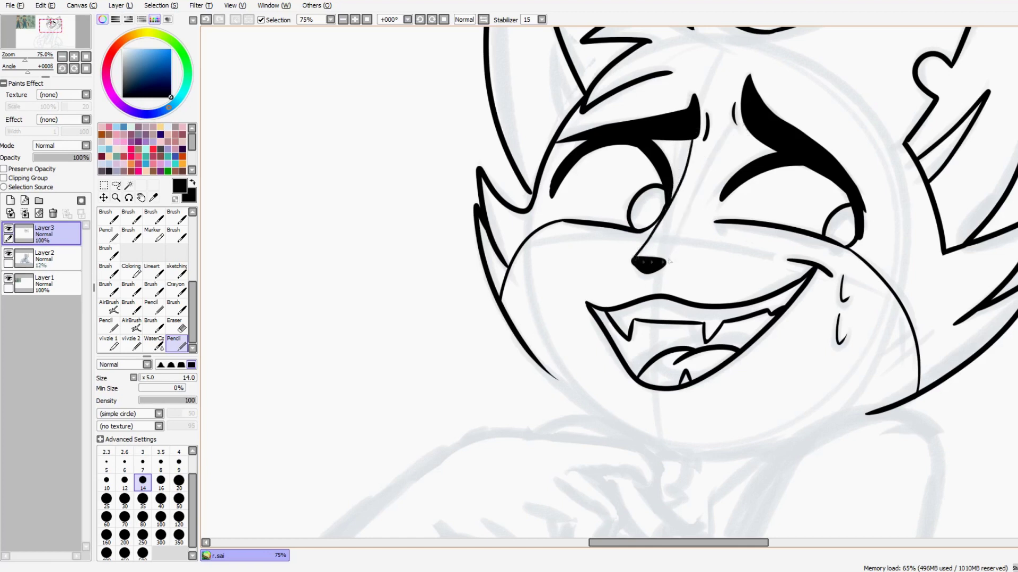
{"action": "left_click_drag", "start_coordinate": [707, 190], "coordinate": [755, 134]}
{"action": "key", "text": "ctrl+z"}
{"action": "mouse_move", "coordinate": [667, 263]}
{"action": "left_mouse_down"}
{"action": "mouse_move", "coordinate": [758, 133]}
{"action": "mouse_move", "coordinate": [707, 188]}
{"action": "mouse_move", "coordinate": [741, 125]}
{"action": "left_mouse_up"}
{"action": "key", "text": "ctrl+z"}
{"action": "key", "text": "ctrl+z"}
{"action": "key", "text": "ctrl+z"}
{"action": "key", "text": "ctrl+z"}
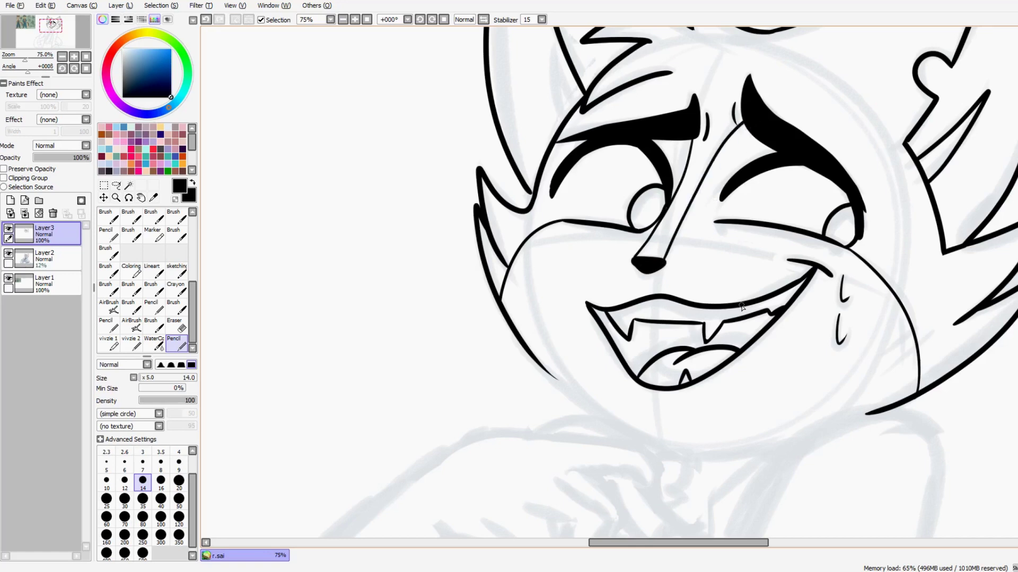
Step: Ink the lower jaw line joining both cheeks at a pointed chin
{"action": "left_click_drag", "start_coordinate": [726, 288], "coordinate": [767, 324]}
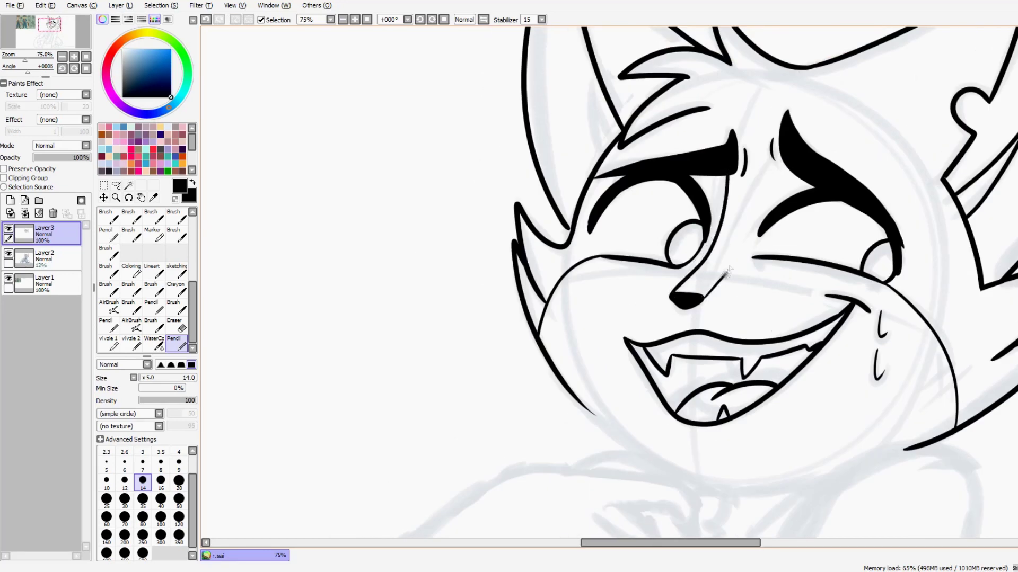
{"action": "scroll", "coordinate": [683, 214], "scroll_direction": "down", "scroll_amount": 4}
{"action": "left_click_drag", "start_coordinate": [762, 233], "coordinate": [751, 265]}
{"action": "scroll", "coordinate": [751, 265], "scroll_direction": "up", "scroll_amount": 4}
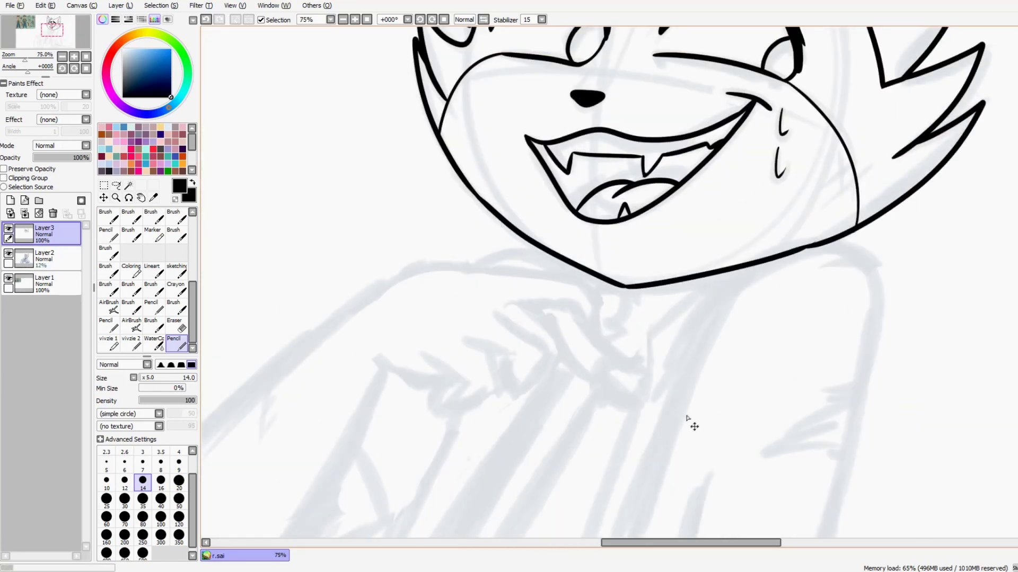
Step: Ink the neck fur and pointed collar below the chin, together with the shoulder curve of the supporting arm
{"action": "left_click_drag", "start_coordinate": [679, 418], "coordinate": [750, 244]}
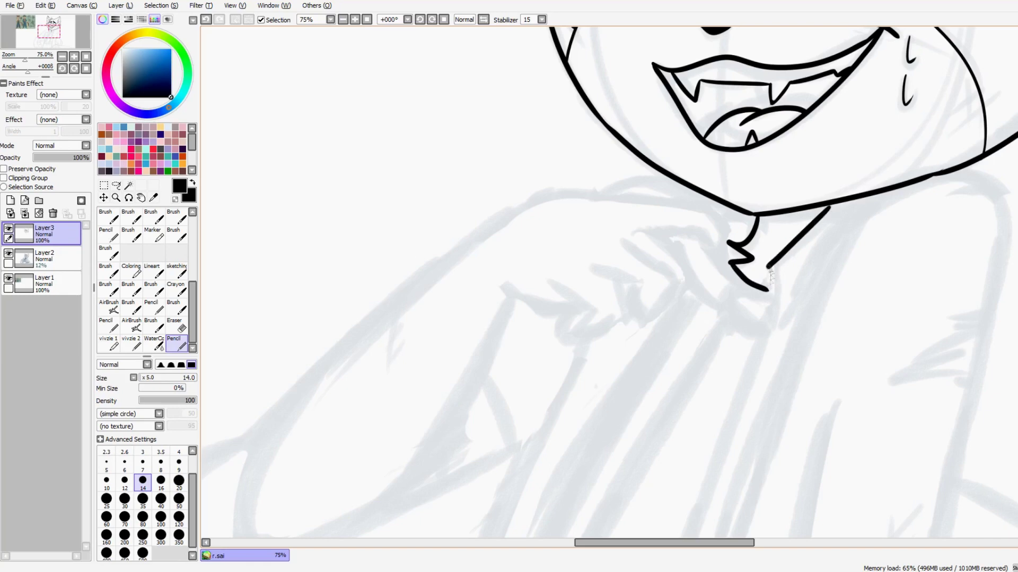
{"action": "mouse_move", "coordinate": [779, 342]}
{"action": "left_mouse_down"}
{"action": "mouse_move", "coordinate": [857, 203]}
{"action": "mouse_move", "coordinate": [608, 192]}
{"action": "mouse_move", "coordinate": [742, 159]}
{"action": "mouse_move", "coordinate": [730, 362]}
{"action": "mouse_move", "coordinate": [740, 316]}
{"action": "mouse_move", "coordinate": [706, 301]}
{"action": "left_mouse_up"}
{"action": "key", "text": "e"}
{"action": "key", "text": "n"}
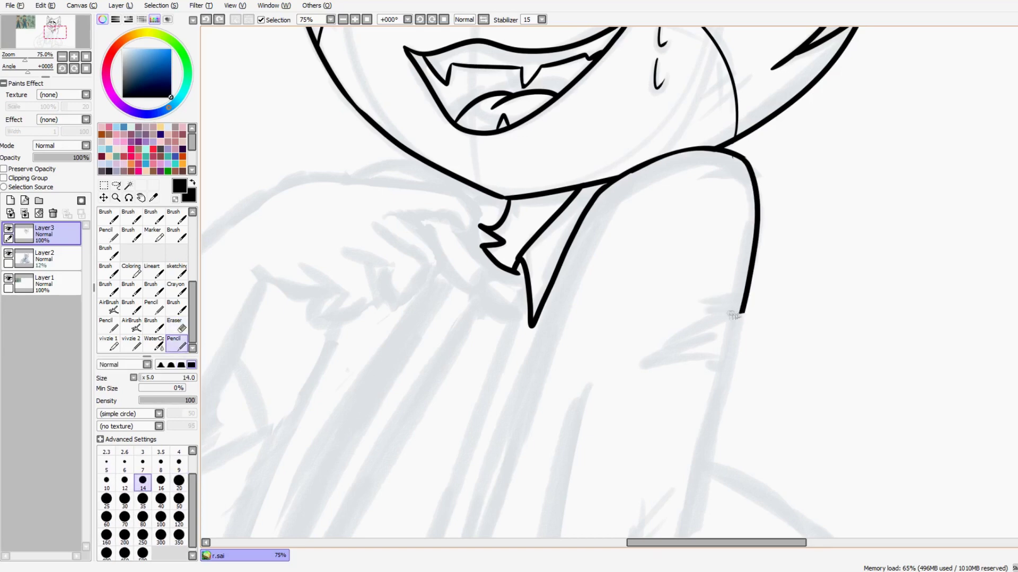
Step: Ink the outer edge of the supporting arm's sleeve with jagged tears, down to the folded cuff
{"action": "mouse_move", "coordinate": [737, 394]}
{"action": "left_mouse_down"}
{"action": "mouse_move", "coordinate": [763, 268]}
{"action": "mouse_move", "coordinate": [740, 432]}
{"action": "mouse_move", "coordinate": [822, 178]}
{"action": "left_mouse_up"}
{"action": "mouse_move", "coordinate": [821, 182]}
{"action": "left_mouse_down"}
{"action": "mouse_move", "coordinate": [769, 258]}
{"action": "mouse_move", "coordinate": [801, 324]}
{"action": "left_mouse_up"}
{"action": "left_click_drag", "start_coordinate": [789, 258], "coordinate": [793, 305]}
{"action": "left_click_drag", "start_coordinate": [792, 373], "coordinate": [784, 218]}
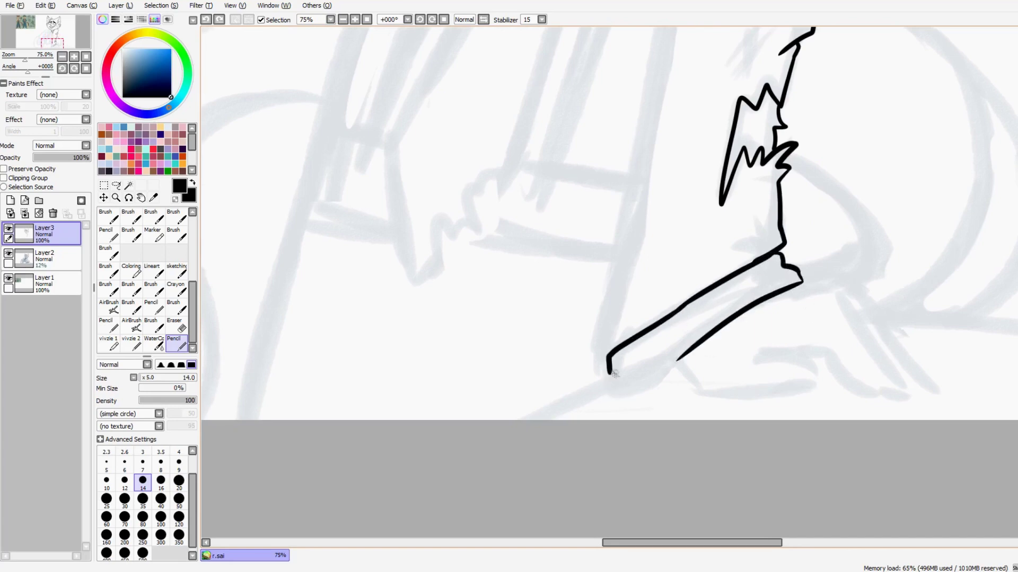
Step: Close the end of the cuff and ink the sleeve's inner edge from the cuff up along the arm
{"action": "left_click_drag", "start_coordinate": [606, 361], "coordinate": [641, 193]}
{"action": "key", "text": "ctrl+z"}
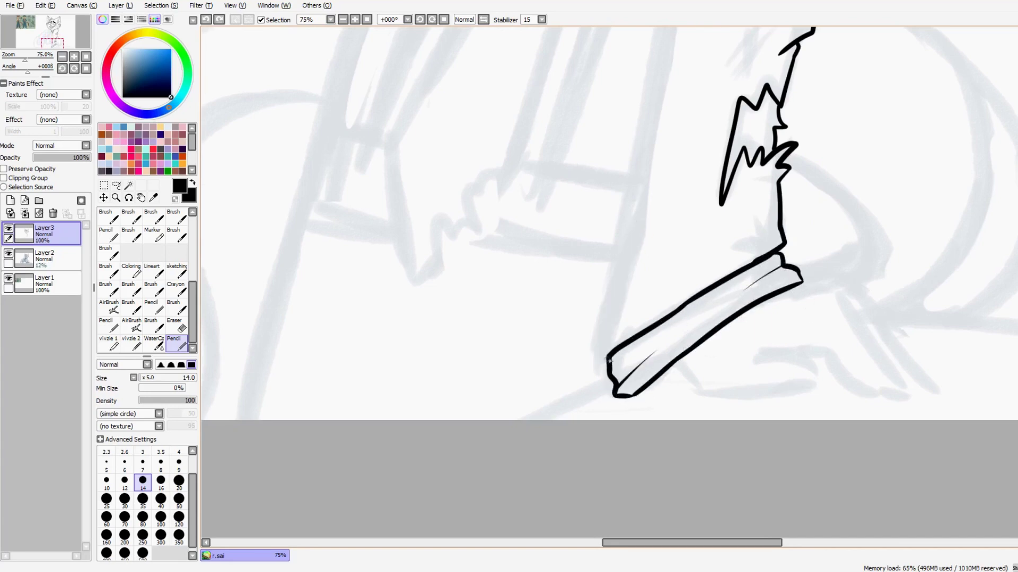
{"action": "left_click_drag", "start_coordinate": [595, 368], "coordinate": [662, 47]}
{"action": "scroll", "coordinate": [615, 408], "scroll_direction": "down", "scroll_amount": 3}
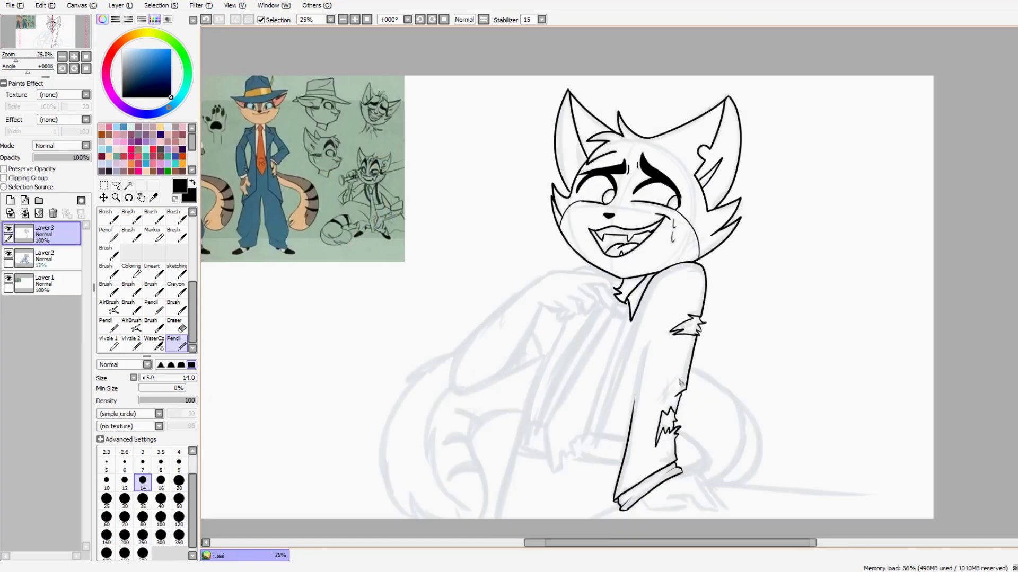
Step: Clean up the inner edge of the supporting arm's sleeve with the eraser
{"action": "scroll", "coordinate": [615, 408], "scroll_direction": "up", "scroll_amount": 2}
{"action": "key", "text": "ctrl+z"}
{"action": "key", "text": "ctrl+y"}
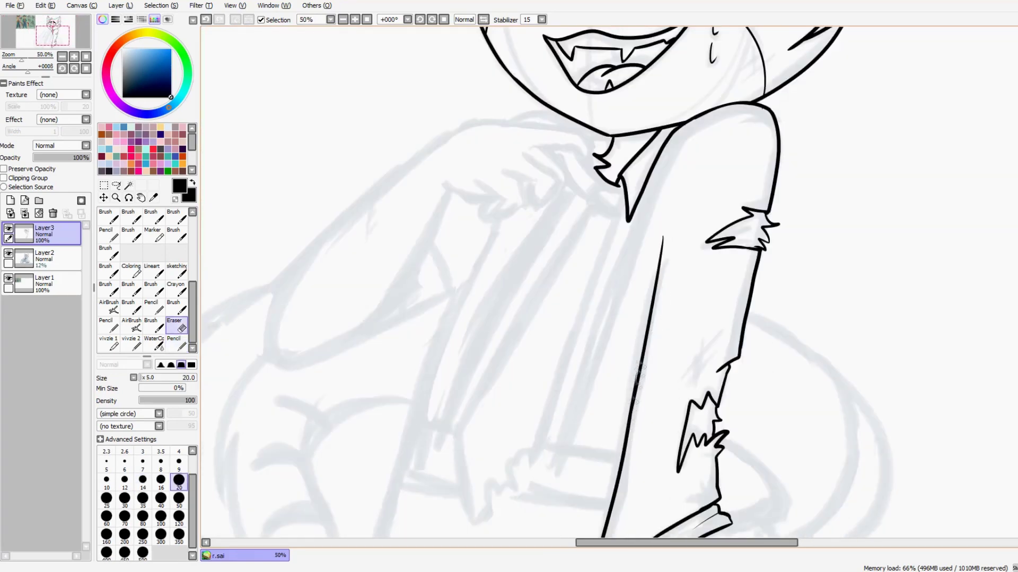
{"action": "scroll", "coordinate": [639, 371], "scroll_direction": "up", "scroll_amount": 2}
{"action": "key", "text": "ctrl+z"}
{"action": "key", "text": "e"}
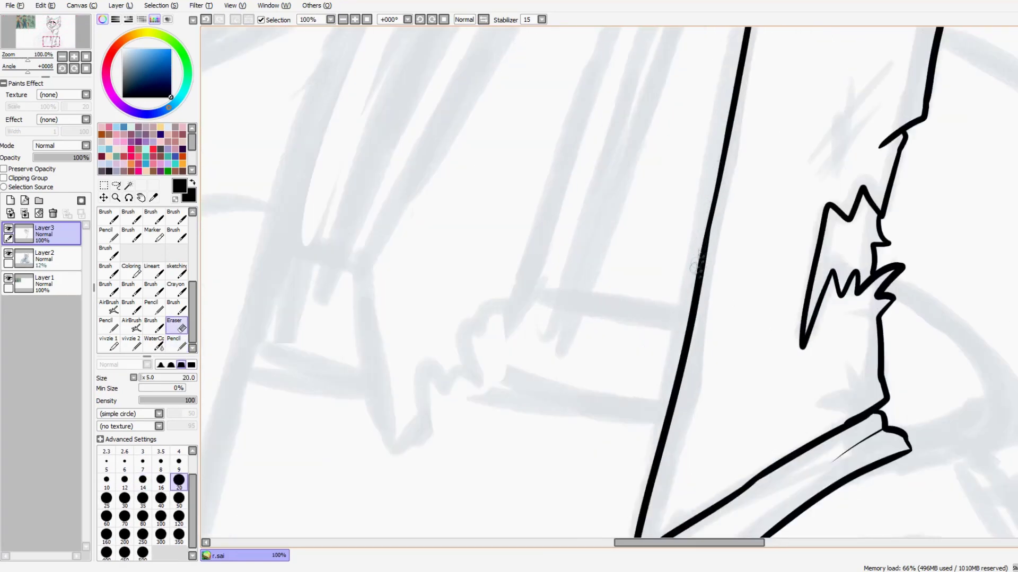
Step: Ink the round tie knot below the collar and the first pointed finger of the raised hand beside it
{"action": "mouse_move", "coordinate": [586, 104]}
{"action": "left_mouse_down"}
{"action": "mouse_move", "coordinate": [758, 226]}
{"action": "mouse_move", "coordinate": [749, 225]}
{"action": "left_mouse_up"}
{"action": "key", "text": "n"}
{"action": "left_click_drag", "start_coordinate": [669, 186], "coordinate": [689, 249]}
{"action": "key", "text": "ctrl+z"}
{"action": "mouse_move", "coordinate": [627, 157]}
{"action": "left_mouse_down"}
{"action": "mouse_move", "coordinate": [670, 244]}
{"action": "mouse_move", "coordinate": [653, 162]}
{"action": "mouse_move", "coordinate": [729, 260]}
{"action": "mouse_move", "coordinate": [864, 241]}
{"action": "left_mouse_up"}
{"action": "key", "text": "e"}
{"action": "key", "text": "n"}
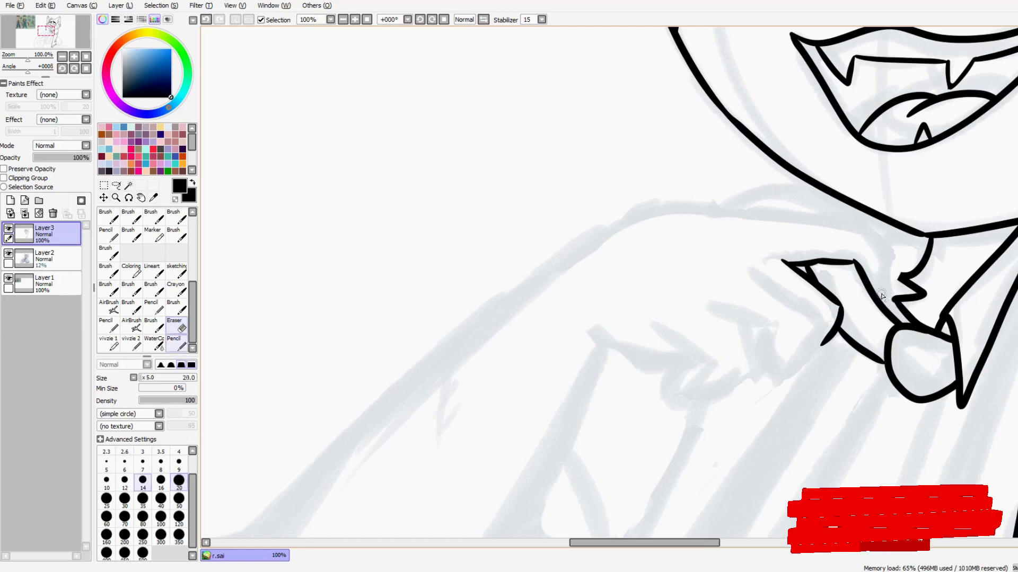
Step: Ink the back of the raised hand and its remaining curled fingers with pointed tips
{"action": "left_click_drag", "start_coordinate": [680, 202], "coordinate": [884, 242]}
{"action": "key", "text": "ctrl+z"}
{"action": "left_click_drag", "start_coordinate": [747, 267], "coordinate": [763, 331]}
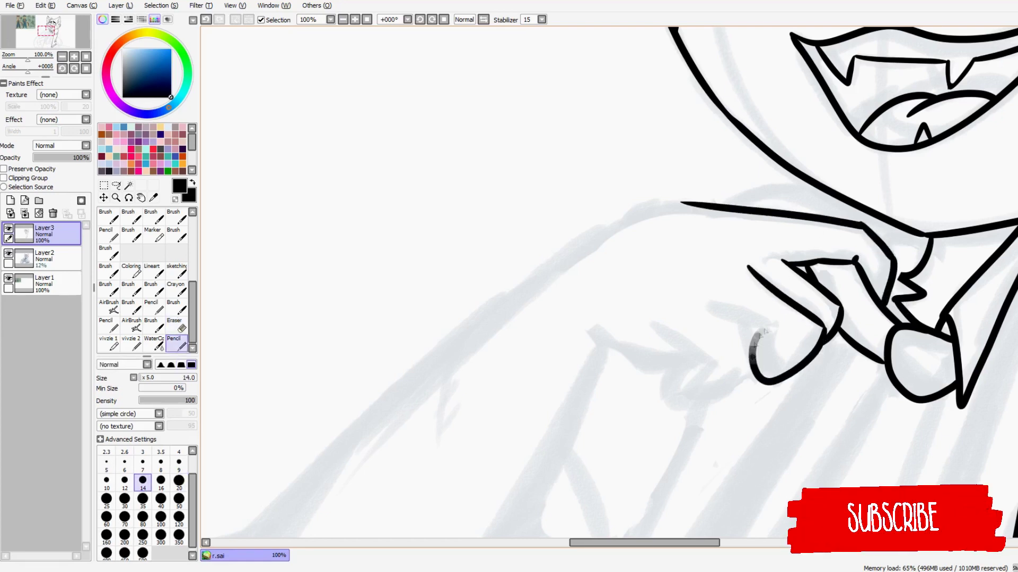
{"action": "key", "text": "ctrl+z"}
{"action": "mouse_move", "coordinate": [754, 366]}
{"action": "left_mouse_down"}
{"action": "mouse_move", "coordinate": [667, 408]}
{"action": "mouse_move", "coordinate": [694, 351]}
{"action": "left_mouse_up"}
{"action": "mouse_move", "coordinate": [601, 331]}
{"action": "left_mouse_down"}
{"action": "mouse_move", "coordinate": [677, 409]}
{"action": "mouse_move", "coordinate": [771, 335]}
{"action": "left_mouse_up"}
Step: Ink the raised forearm's outer edge down around the elbow and its inner edge back up to the wrist
{"action": "scroll", "coordinate": [959, 261], "scroll_direction": "left", "scroll_amount": 3}
{"action": "scroll", "coordinate": [816, 162], "scroll_direction": "down", "scroll_amount": 4}
{"action": "scroll", "coordinate": [816, 163], "scroll_direction": "left", "scroll_amount": 2}
{"action": "left_click_drag", "start_coordinate": [800, 26], "coordinate": [583, 238]}
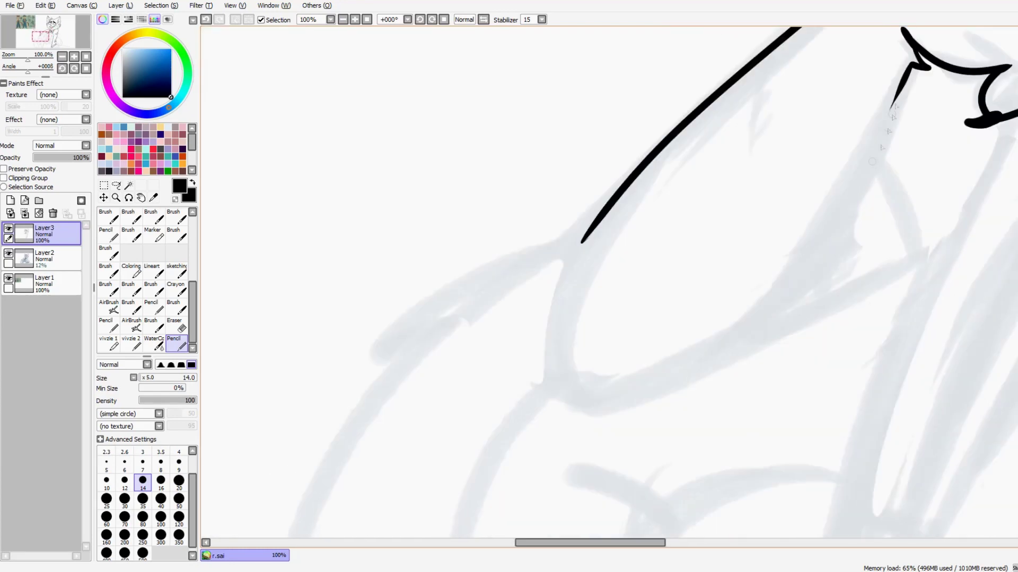
{"action": "left_click_drag", "start_coordinate": [912, 67], "coordinate": [740, 348]}
{"action": "left_click_drag", "start_coordinate": [583, 238], "coordinate": [559, 384]}
{"action": "mouse_move", "coordinate": [739, 348]}
{"action": "left_mouse_down"}
{"action": "mouse_move", "coordinate": [570, 389]}
{"action": "mouse_move", "coordinate": [568, 375]}
{"action": "left_mouse_up"}
{"action": "key", "text": "e"}
{"action": "key", "text": "e"}
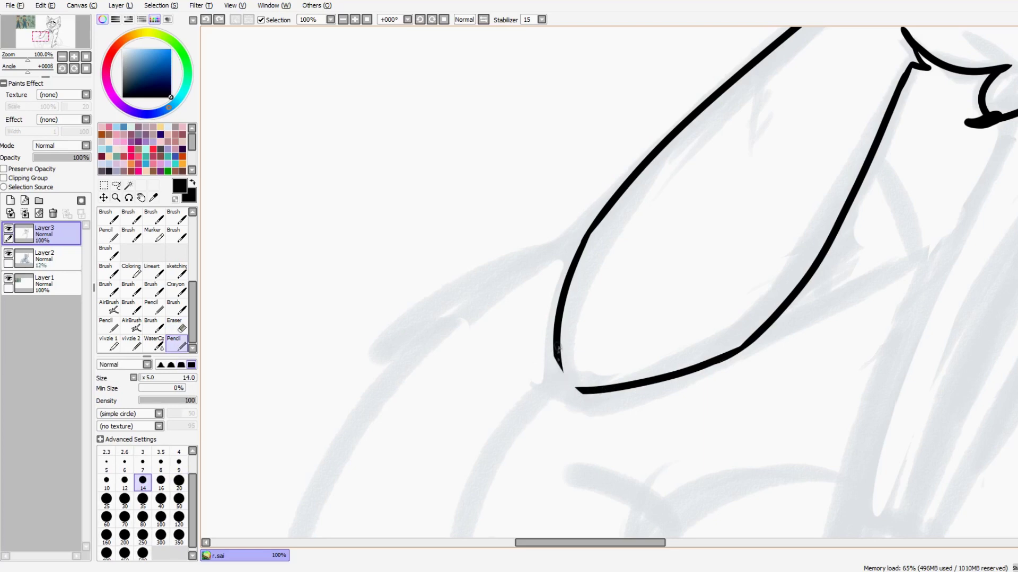
Step: Ink the upper arm and sleeve lines behind the raised forearm and the long side line of the torso
{"action": "scroll", "coordinate": [561, 351], "scroll_direction": "right", "scroll_amount": 6}
{"action": "scroll", "coordinate": [561, 351], "scroll_direction": "up", "scroll_amount": 3}
{"action": "left_click_drag", "start_coordinate": [527, 437], "coordinate": [695, 359]}
{"action": "scroll", "coordinate": [686, 193], "scroll_direction": "down", "scroll_amount": 2}
{"action": "scroll", "coordinate": [687, 194], "scroll_direction": "right", "scroll_amount": 4}
{"action": "left_click_drag", "start_coordinate": [651, 153], "coordinate": [503, 501]}
{"action": "scroll", "coordinate": [503, 501], "scroll_direction": "down", "scroll_amount": 1}
{"action": "scroll", "coordinate": [526, 342], "scroll_direction": "left", "scroll_amount": 3}
{"action": "key", "text": "ctrl+z"}
Step: Ink the hanging tie with a jagged torn tip and two long sides running up to the knot
{"action": "left_click_drag", "start_coordinate": [604, 280], "coordinate": [634, 419]}
{"action": "left_click_drag", "start_coordinate": [665, 378], "coordinate": [718, 308]}
{"action": "key", "text": "ctrl+z"}
{"action": "left_click_drag", "start_coordinate": [691, 366], "coordinate": [721, 307]}
{"action": "scroll", "coordinate": [721, 307], "scroll_direction": "right", "scroll_amount": 5}
{"action": "scroll", "coordinate": [721, 307], "scroll_direction": "up", "scroll_amount": 5}
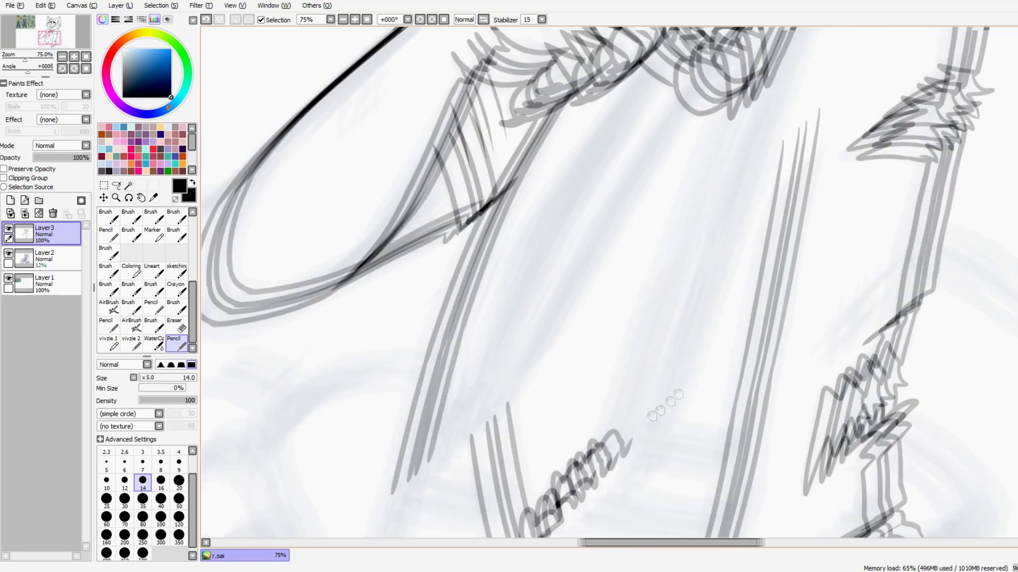
{"action": "left_click_drag", "start_coordinate": [596, 464], "coordinate": [711, 117]}
{"action": "left_click_drag", "start_coordinate": [466, 434], "coordinate": [673, 97]}
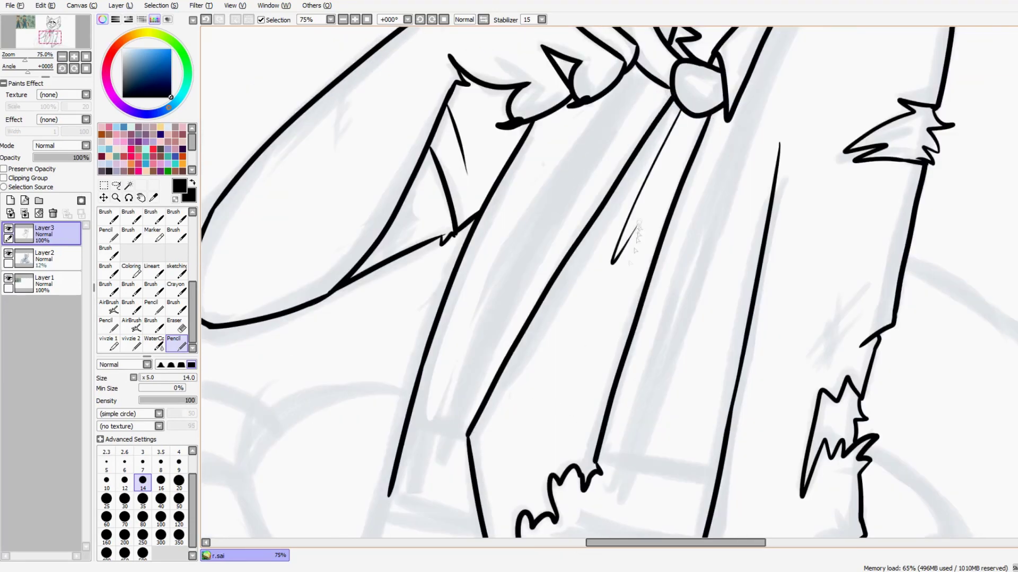
Step: Ink the pairs of long suspender lines running down the shirt on both sides of the tie
{"action": "scroll", "coordinate": [640, 225], "scroll_direction": "down", "scroll_amount": 2}
{"action": "mouse_move", "coordinate": [477, 477]}
{"action": "left_mouse_down"}
{"action": "mouse_move", "coordinate": [657, 63]}
{"action": "mouse_move", "coordinate": [641, 77]}
{"action": "left_mouse_up"}
{"action": "key", "text": "ctrl+z"}
{"action": "scroll", "coordinate": [745, 342], "scroll_direction": "left", "scroll_amount": 3}
{"action": "scroll", "coordinate": [744, 342], "scroll_direction": "down", "scroll_amount": 2}
{"action": "left_click_drag", "start_coordinate": [622, 120], "coordinate": [537, 321]}
{"action": "key", "text": "ctrl+z"}
{"action": "left_click_drag", "start_coordinate": [617, 143], "coordinate": [504, 466]}
{"action": "left_click_drag", "start_coordinate": [572, 197], "coordinate": [487, 479]}
{"action": "key", "text": "ctrl+z"}
{"action": "scroll", "coordinate": [787, 224], "scroll_direction": "up", "scroll_amount": 2}
{"action": "scroll", "coordinate": [787, 224], "scroll_direction": "up", "scroll_amount": 3}
{"action": "scroll", "coordinate": [787, 224], "scroll_direction": "right", "scroll_amount": 2}
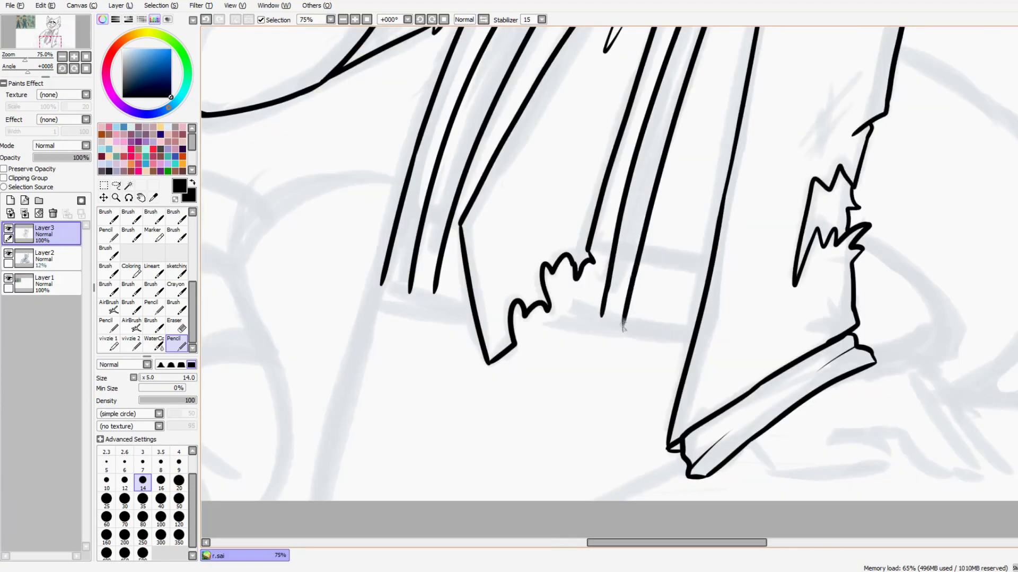
{"action": "key", "text": "ctrl+z"}
Step: Erase the overlong lower ends of the suspender lines so they stop above the waistband
{"action": "key", "text": "e"}
{"action": "scroll", "coordinate": [610, 313], "scroll_direction": "down", "scroll_amount": 5}
{"action": "scroll", "coordinate": [602, 357], "scroll_direction": "up", "scroll_amount": 5}
{"action": "key", "text": "n"}
{"action": "key", "text": "e"}
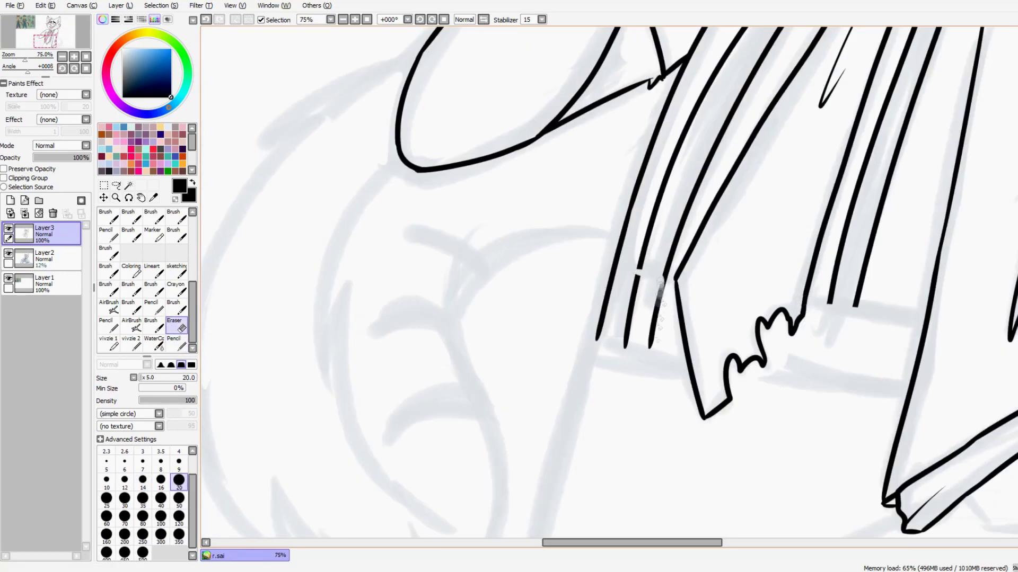
Step: Select the area around the tie and ink the waistband's upper and lower edges behind it
{"action": "left_click", "coordinate": [695, 287]}
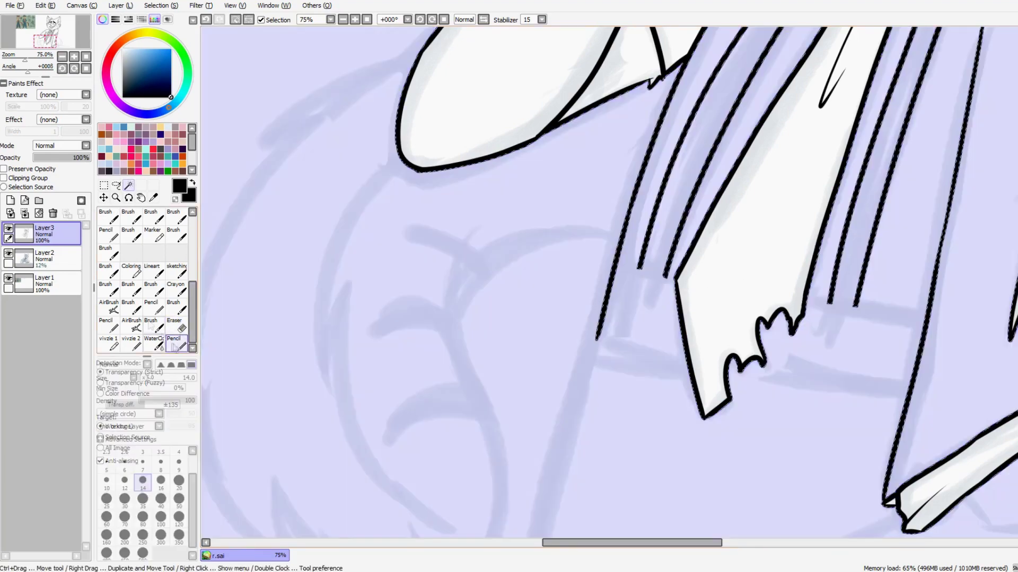
{"action": "mouse_move", "coordinate": [695, 287]}
{"action": "left_mouse_down"}
{"action": "mouse_move", "coordinate": [606, 405]}
{"action": "mouse_move", "coordinate": [815, 323]}
{"action": "left_mouse_up"}
{"action": "key", "text": "n"}
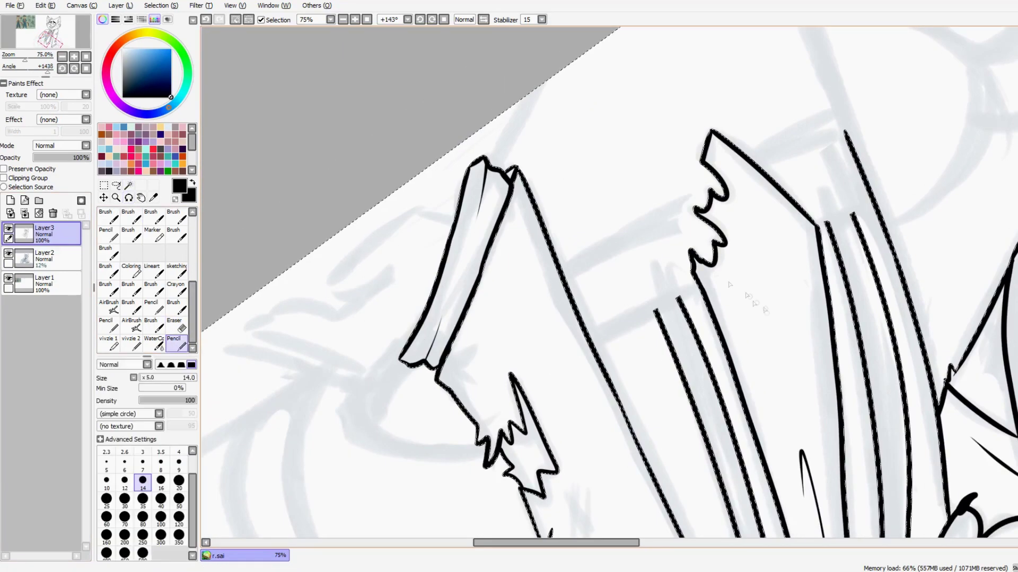
{"action": "left_click_drag", "start_coordinate": [583, 351], "coordinate": [699, 284]}
{"action": "left_click_drag", "start_coordinate": [816, 226], "coordinate": [922, 203]}
{"action": "left_click_drag", "start_coordinate": [554, 282], "coordinate": [721, 180]}
{"action": "left_click_drag", "start_coordinate": [753, 161], "coordinate": [903, 126]}
{"action": "key", "text": "Home"}
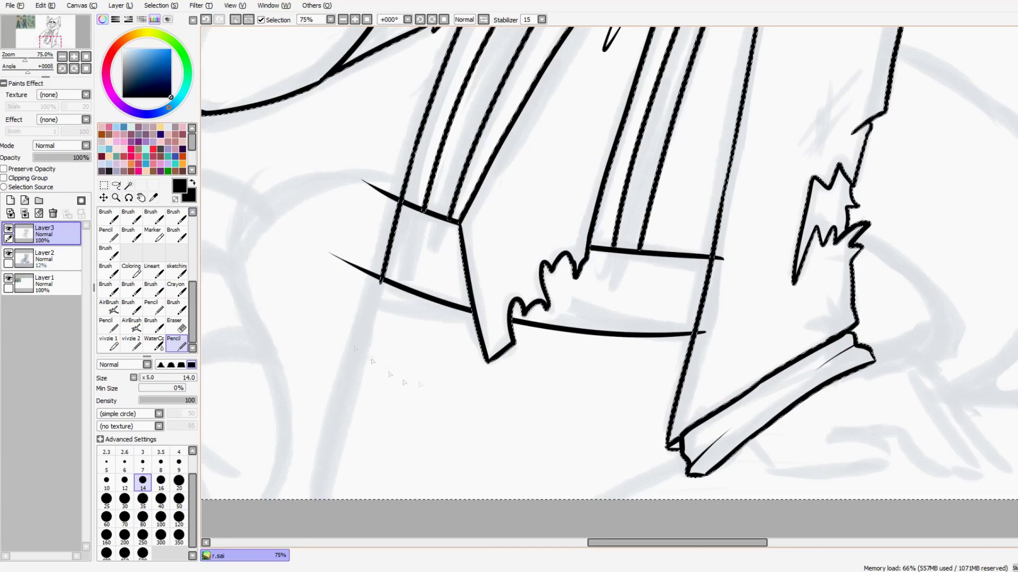
Step: Deselect, erase the overshooting ends of the waistband lines, and check the line art with the sketch layer hidden
{"action": "key", "text": "ctrl+d"}
{"action": "key", "text": "e"}
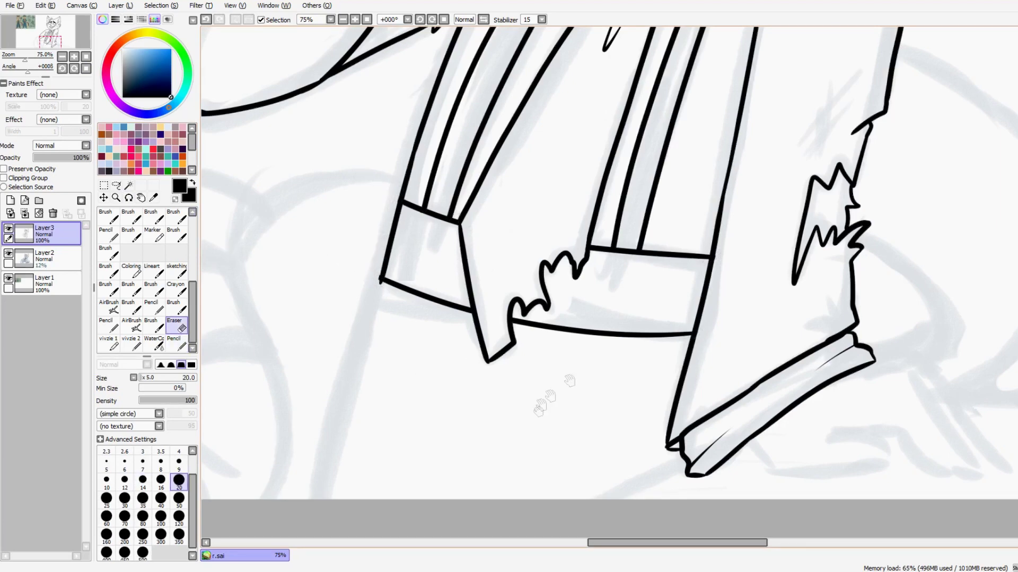
{"action": "left_click_drag", "start_coordinate": [647, 347], "coordinate": [689, 297]}
{"action": "scroll", "coordinate": [583, 265], "scroll_direction": "down", "scroll_amount": 3}
{"action": "left_click", "coordinate": [8, 253]}
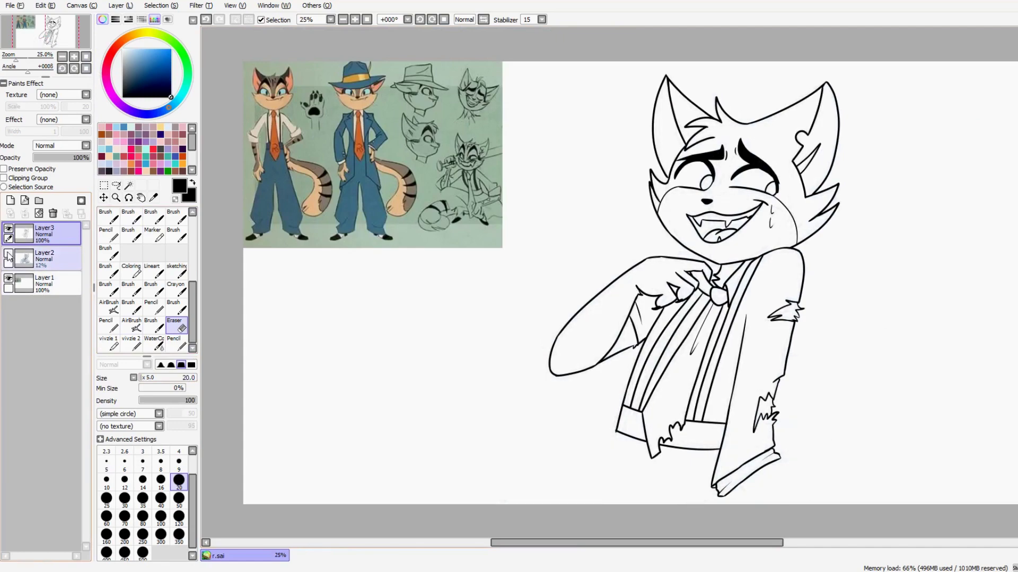
{"action": "left_click", "coordinate": [8, 257]}
Step: Ink the outer trouser leg line from the waistband's corner down to the canvas's lower edge
{"action": "scroll", "coordinate": [636, 483], "scroll_direction": "up", "scroll_amount": 3}
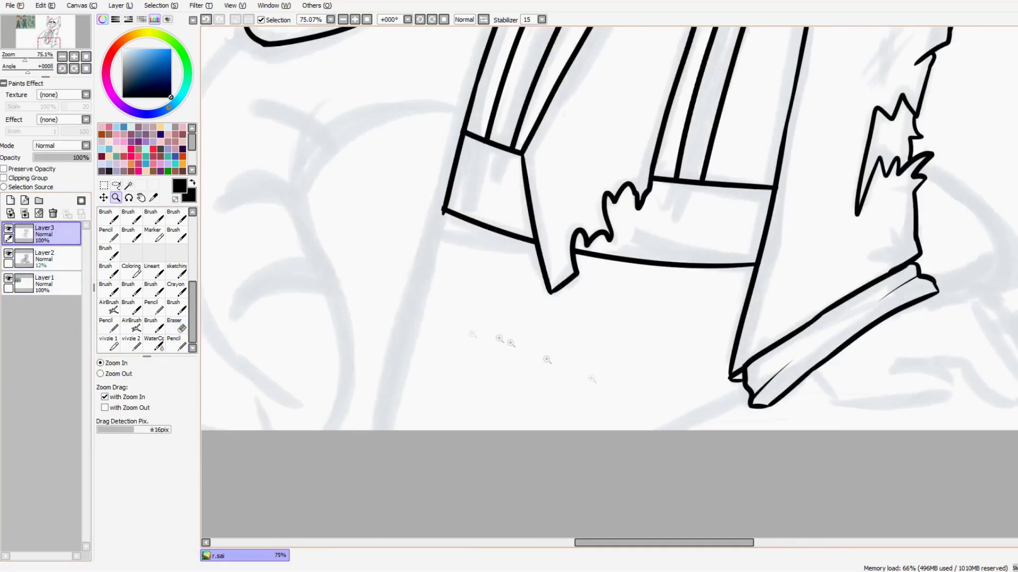
{"action": "key", "text": "n"}
{"action": "left_click_drag", "start_coordinate": [380, 429], "coordinate": [448, 235]}
{"action": "key", "text": "ctrl+z"}
{"action": "key", "text": "e"}
{"action": "key", "text": "n"}
{"action": "left_click_drag", "start_coordinate": [381, 431], "coordinate": [442, 223]}
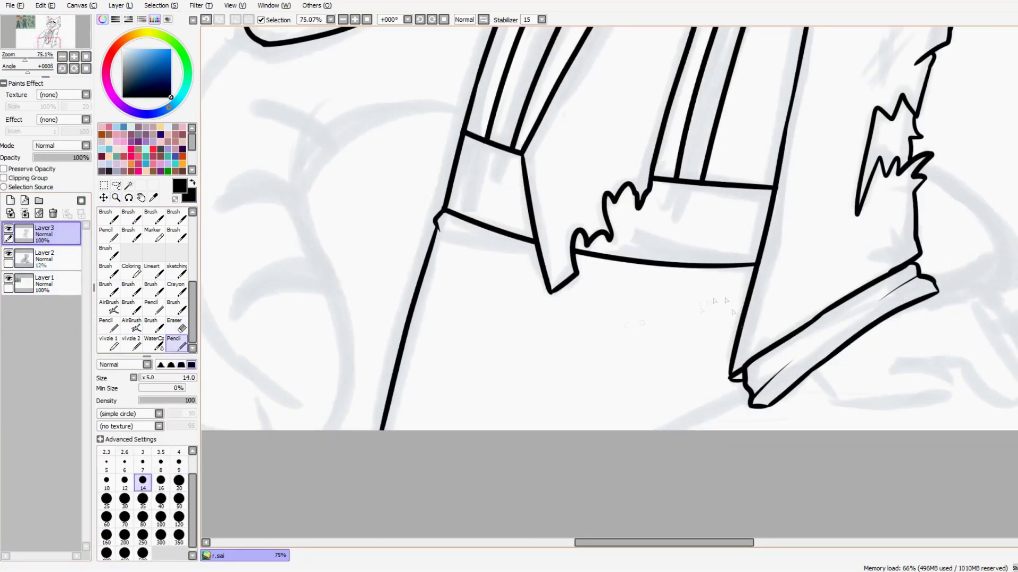
Step: Ink the thumb of the resting paw below the cuff, with its dark claw and upper contour
{"action": "left_click_drag", "start_coordinate": [946, 437], "coordinate": [638, 327]}
{"action": "key", "text": "ctrl+z"}
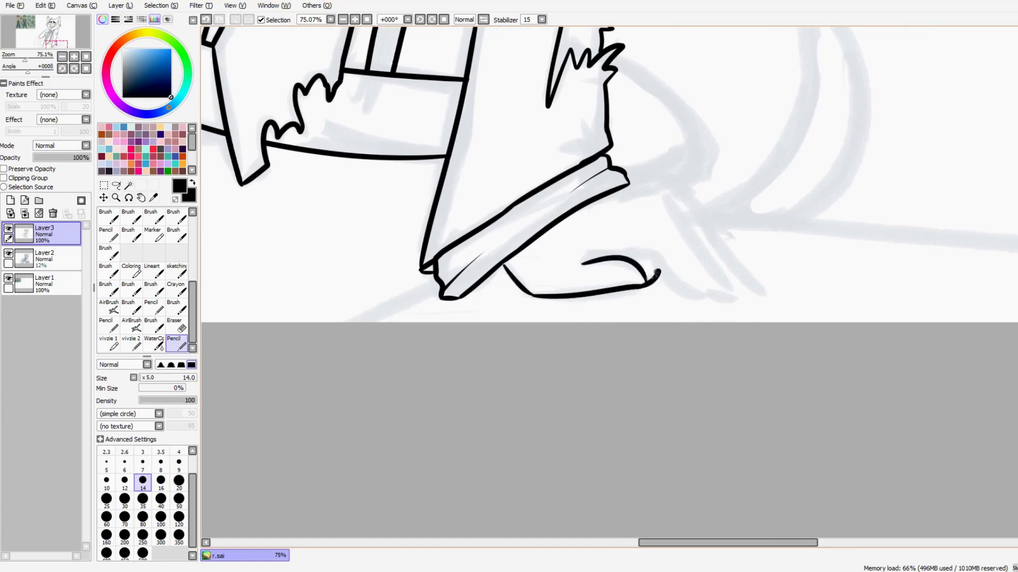
{"action": "left_click_drag", "start_coordinate": [659, 272], "coordinate": [641, 285]}
{"action": "left_click_drag", "start_coordinate": [588, 259], "coordinate": [482, 241]}
Step: Ink the back of the resting paw and its two outer fingers with dark pointed claws
{"action": "left_click_drag", "start_coordinate": [517, 172], "coordinate": [628, 277]}
{"action": "left_click_drag", "start_coordinate": [628, 276], "coordinate": [636, 289]}
{"action": "key", "text": "ctrl+z"}
{"action": "left_click_drag", "start_coordinate": [512, 184], "coordinate": [618, 281]}
{"action": "mouse_move", "coordinate": [604, 268]}
{"action": "left_mouse_down"}
{"action": "mouse_move", "coordinate": [617, 291]}
{"action": "mouse_move", "coordinate": [615, 282]}
{"action": "left_mouse_up"}
{"action": "left_click_drag", "start_coordinate": [596, 304], "coordinate": [662, 397]}
{"action": "left_click_drag", "start_coordinate": [714, 362], "coordinate": [728, 377]}
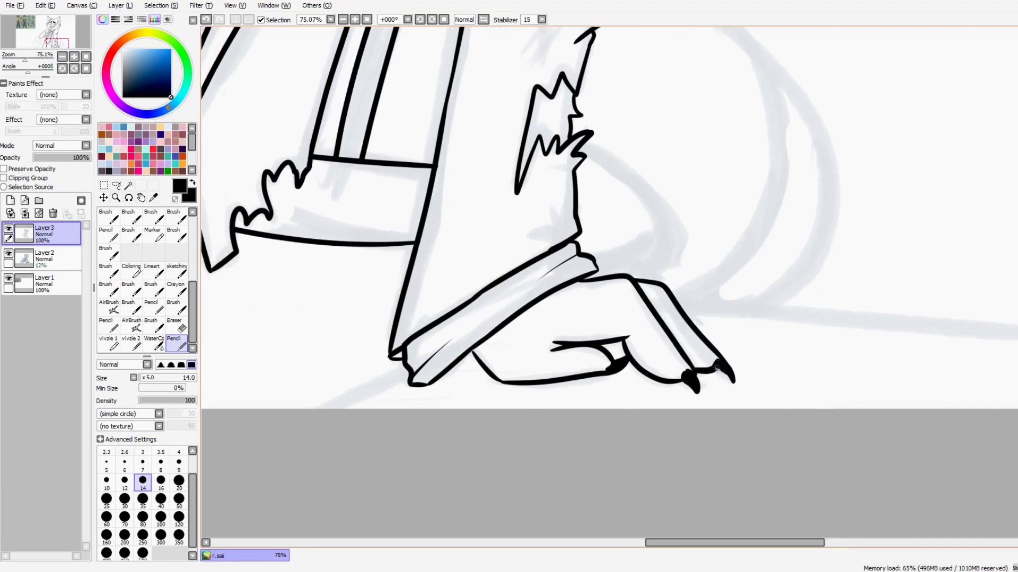
Step: Try refining the folded cuff's lines and adding a round button near its upper end
{"action": "left_click_drag", "start_coordinate": [450, 387], "coordinate": [474, 356]}
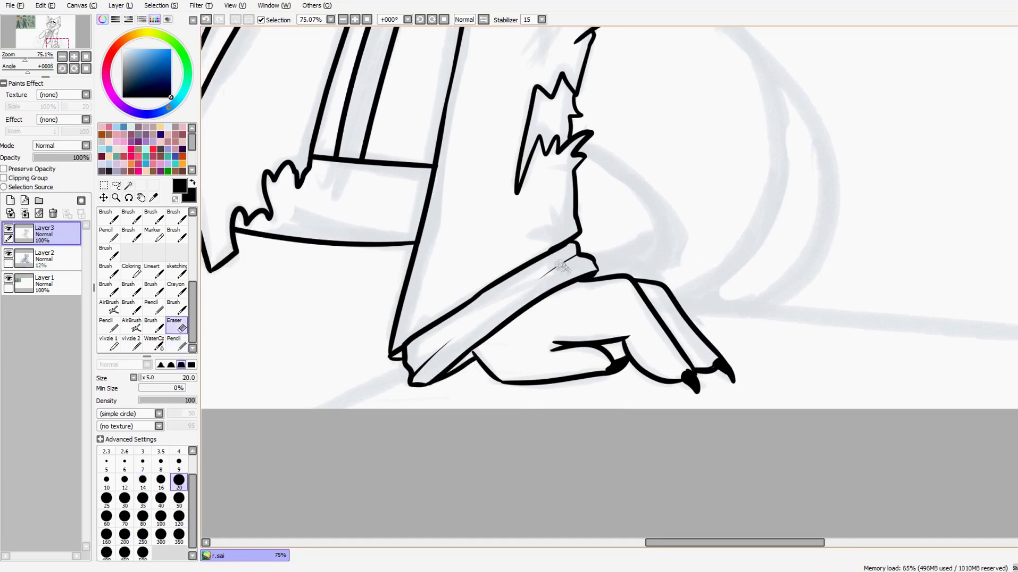
{"action": "left_click_drag", "start_coordinate": [563, 267], "coordinate": [663, 293]}
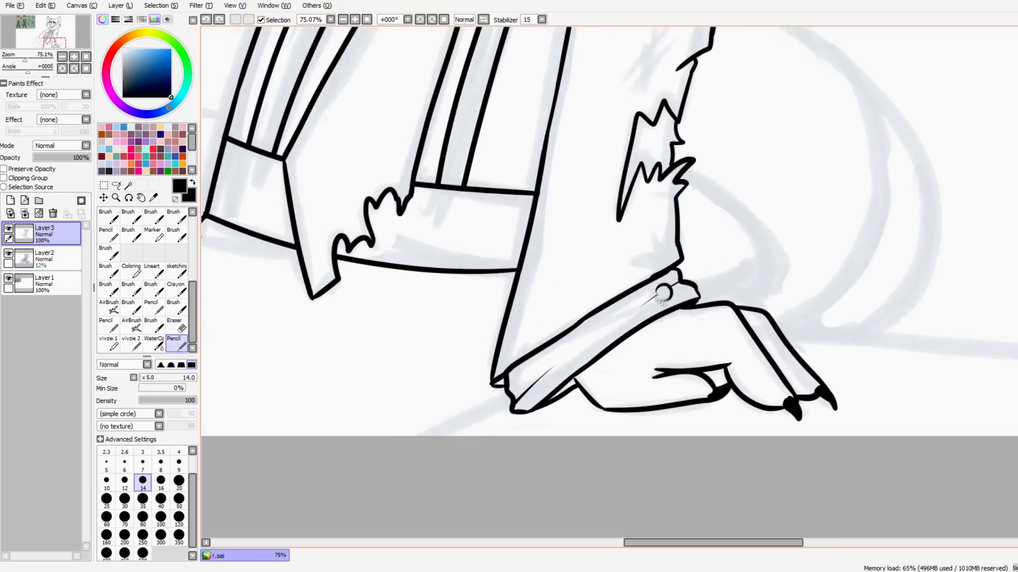
{"action": "scroll", "coordinate": [664, 292], "scroll_direction": "down", "scroll_amount": 4}
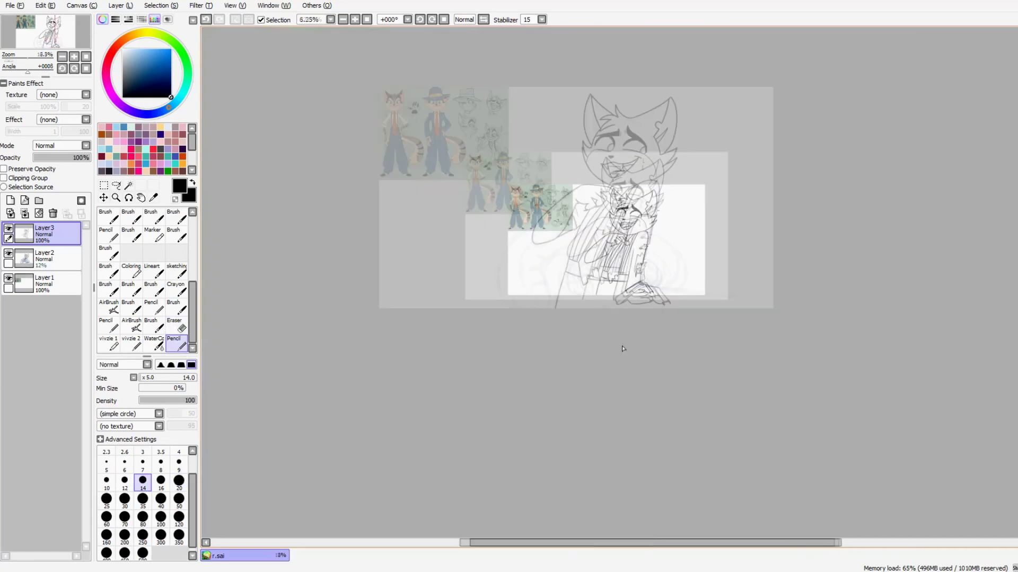
{"action": "scroll", "coordinate": [620, 349], "scroll_direction": "up", "scroll_amount": 3}
{"action": "scroll", "coordinate": [806, 334], "scroll_direction": "up", "scroll_amount": 3}
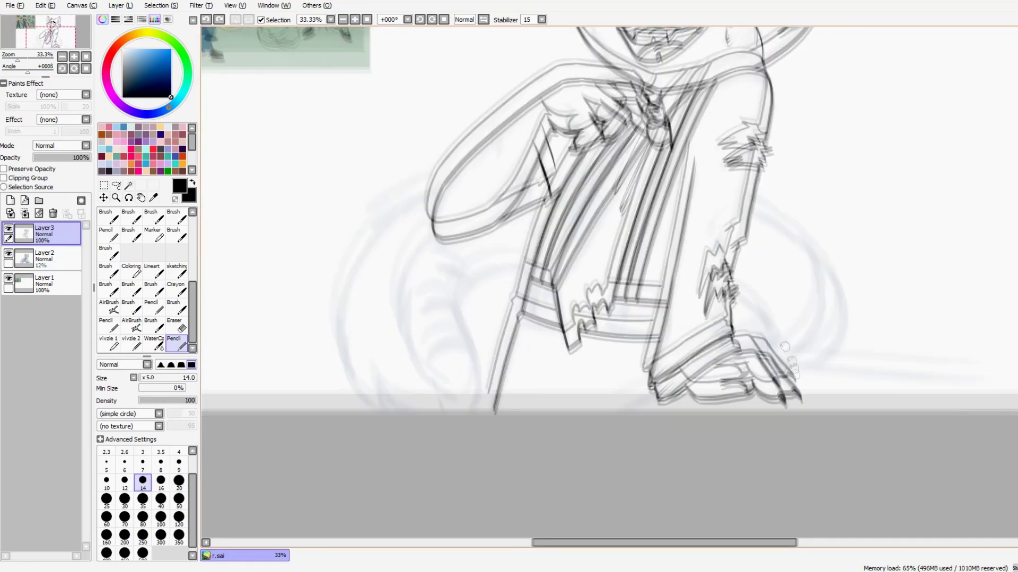
Step: Lasso and delete the folded cuff, and redraw the sleeve's end as loose folds around the wrist
{"action": "key", "text": "a"}
{"action": "left_click_drag", "start_coordinate": [708, 232], "coordinate": [746, 283]}
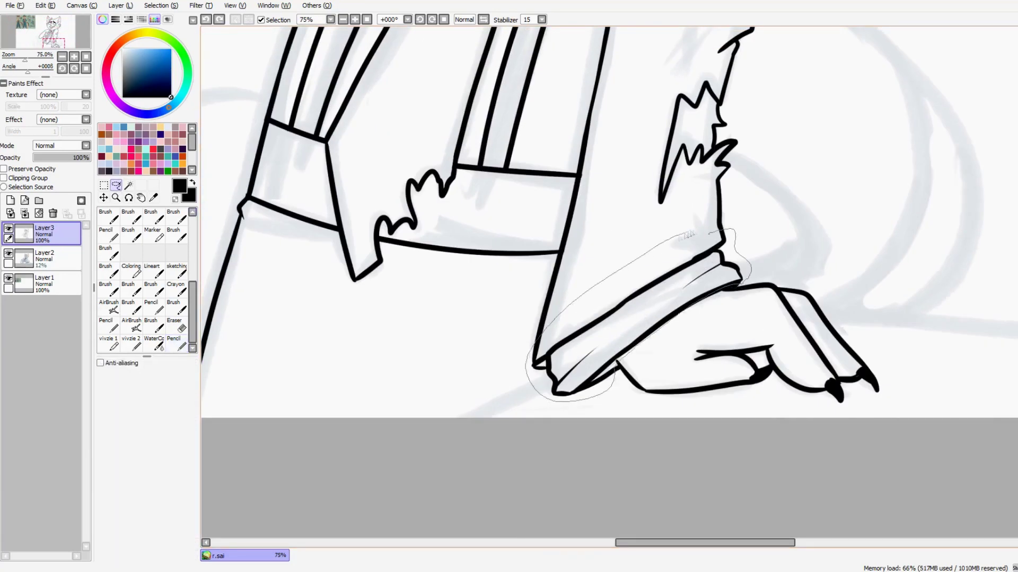
{"action": "key", "text": "Delete"}
{"action": "key", "text": "ctrl+d"}
{"action": "key", "text": "n"}
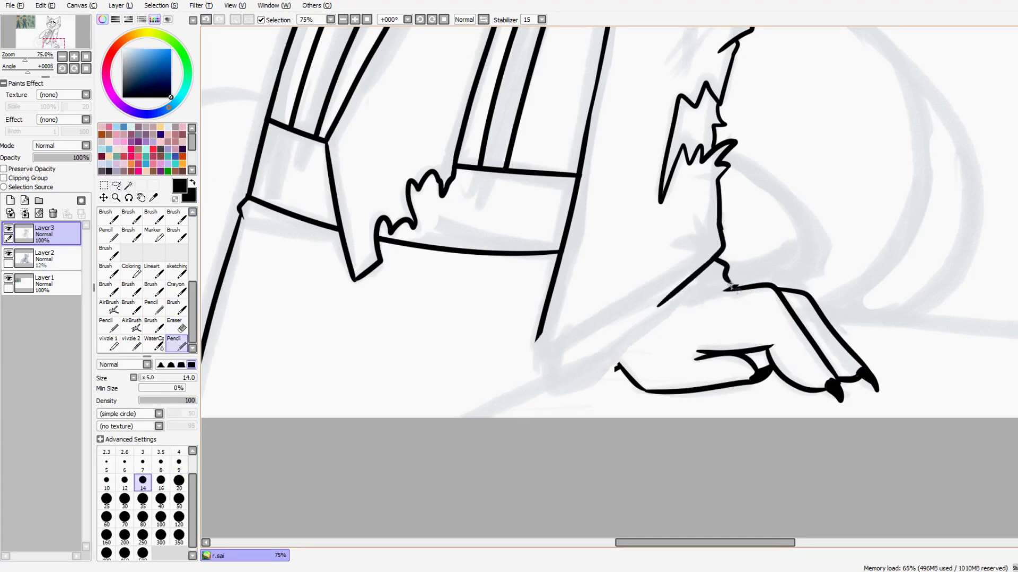
{"action": "scroll", "coordinate": [542, 389], "scroll_direction": "down", "scroll_amount": 3}
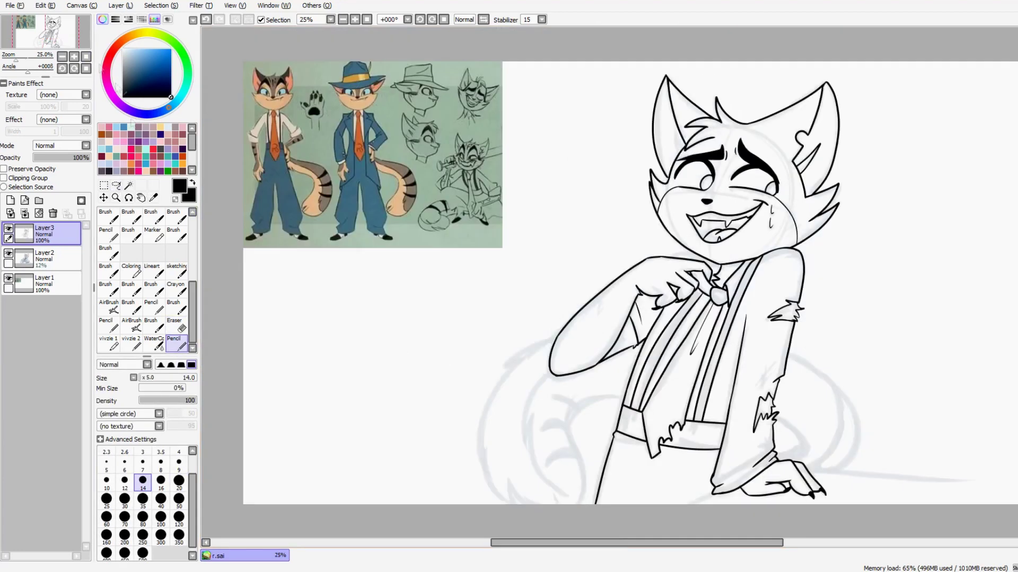
Step: Ink the straight table edge on both sides of the resting paw and erase its overlap with the hand
{"action": "scroll", "coordinate": [542, 388], "scroll_direction": "up", "scroll_amount": 1}
{"action": "mouse_move", "coordinate": [759, 530]}
{"action": "left_mouse_down"}
{"action": "mouse_move", "coordinate": [759, 306]}
{"action": "mouse_move", "coordinate": [1017, 315]}
{"action": "left_mouse_up"}
{"action": "key", "text": "ctrl+z"}
{"action": "left_click_drag", "start_coordinate": [758, 289], "coordinate": [1016, 315]}
{"action": "scroll", "coordinate": [529, 357], "scroll_direction": "up", "scroll_amount": 3}
{"action": "key", "text": "e"}
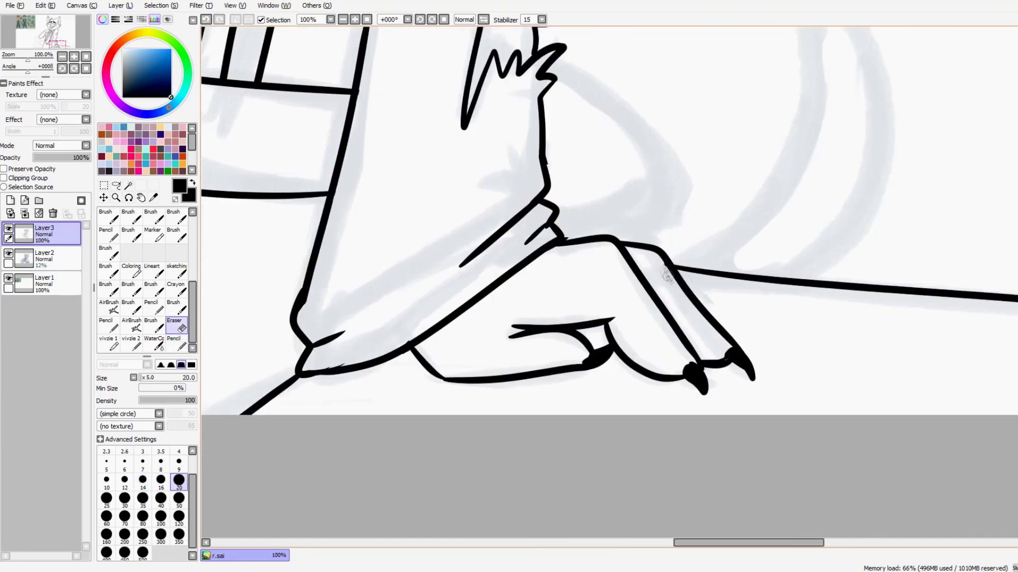
{"action": "scroll", "coordinate": [445, 299], "scroll_direction": "down", "scroll_amount": 2}
{"action": "scroll", "coordinate": [564, 318], "scroll_direction": "up", "scroll_amount": 2}
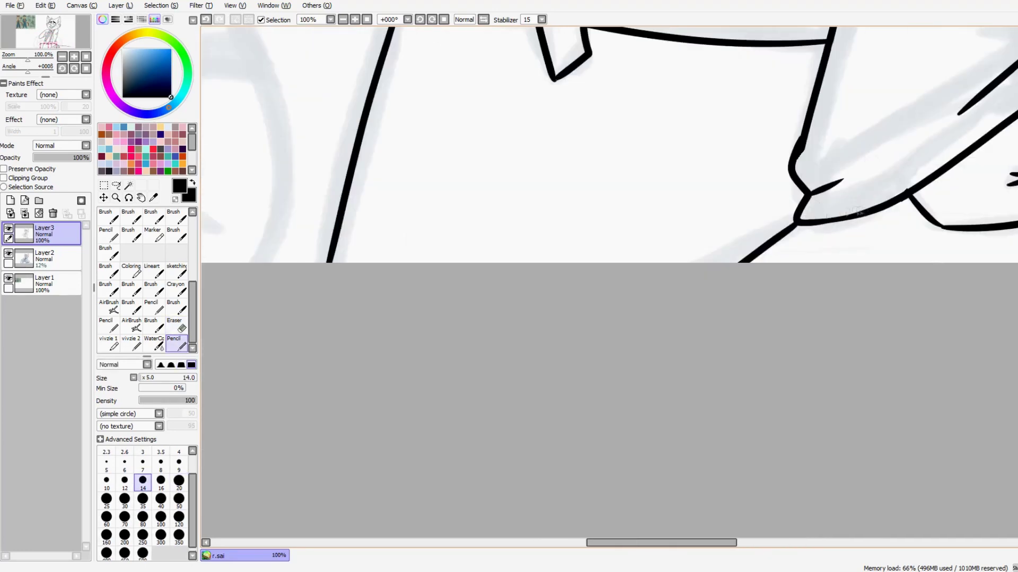
Step: Ink the nested rounded curves behind the supporting arm down to the table edge, using a background selection, and erase the overshoot
{"action": "scroll", "coordinate": [563, 318], "scroll_direction": "down", "scroll_amount": 4}
{"action": "key", "text": "z"}
{"action": "left_click_drag", "start_coordinate": [714, 253], "coordinate": [925, 483]}
{"action": "scroll", "coordinate": [608, 154], "scroll_direction": "up", "scroll_amount": 1}
{"action": "key", "text": "w"}
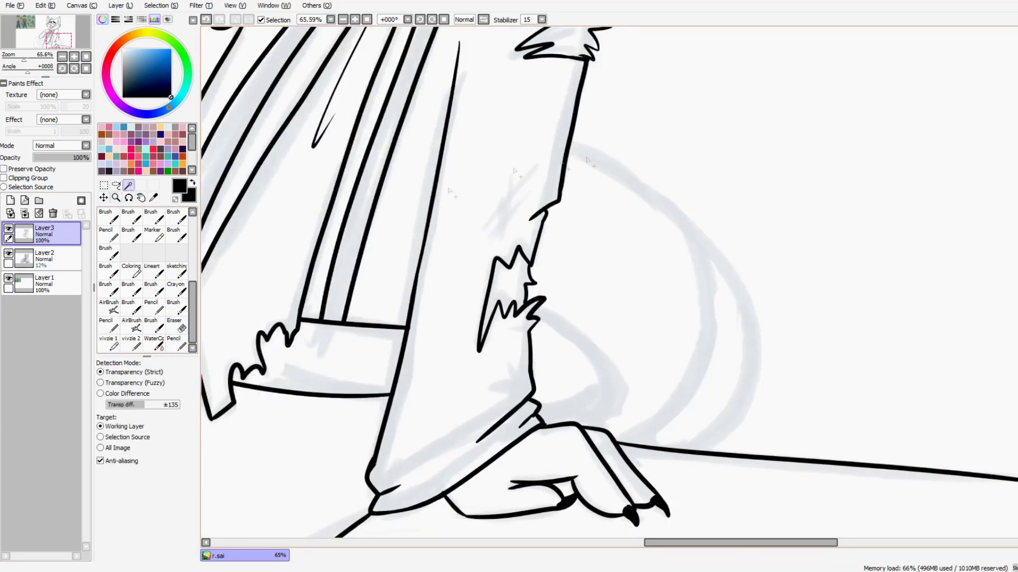
{"action": "left_click", "coordinate": [718, 448]}
{"action": "key", "text": "n"}
{"action": "key", "text": "ctrl+d"}
{"action": "left_click_drag", "start_coordinate": [570, 144], "coordinate": [631, 445]}
{"action": "left_click_drag", "start_coordinate": [689, 209], "coordinate": [700, 455]}
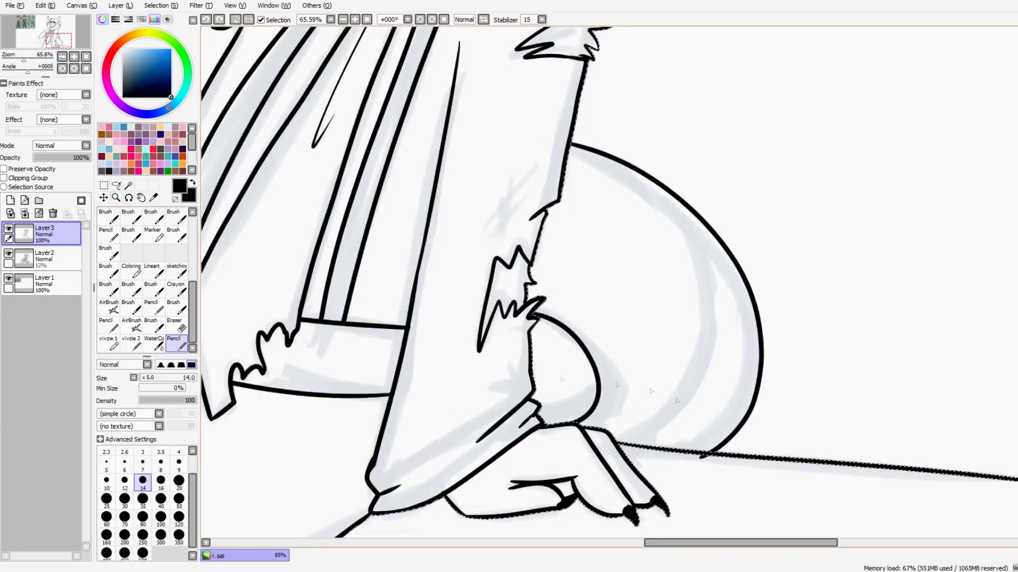
{"action": "key", "text": "e"}
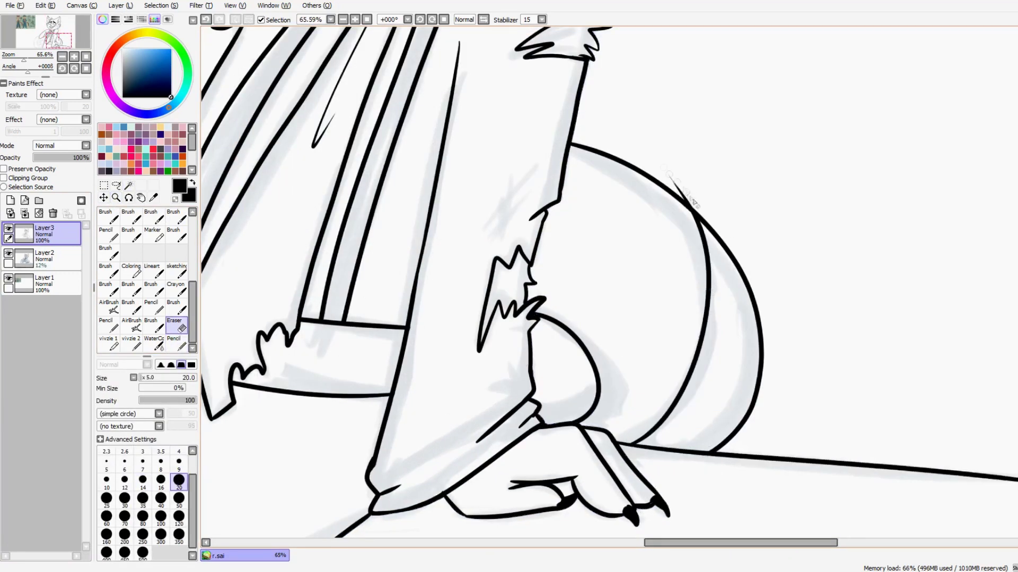
Step: Select the empty background and ink the curled tail's outer edge with jagged fur tufts beside the leg
{"action": "scroll", "coordinate": [692, 206], "scroll_direction": "down", "scroll_amount": 2}
{"action": "scroll", "coordinate": [546, 275], "scroll_direction": "up", "scroll_amount": 1}
{"action": "key", "text": "w"}
{"action": "left_click", "coordinate": [546, 275]}
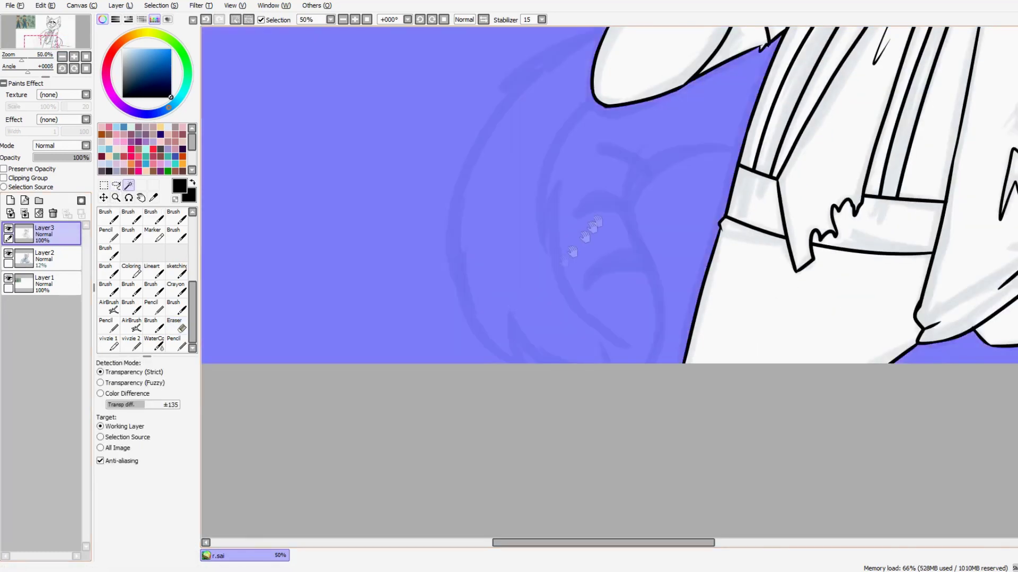
{"action": "key", "text": "n"}
{"action": "left_click_drag", "start_coordinate": [557, 392], "coordinate": [563, 409]}
{"action": "mouse_move", "coordinate": [563, 74]}
{"action": "left_mouse_down"}
{"action": "mouse_move", "coordinate": [459, 127]}
{"action": "mouse_move", "coordinate": [472, 409]}
{"action": "left_mouse_up"}
{"action": "left_click_drag", "start_coordinate": [468, 371], "coordinate": [496, 408]}
{"action": "left_click_drag", "start_coordinate": [609, 408], "coordinate": [525, 330]}
{"action": "key", "text": "ctrl+z"}
Step: Ink the tail's inner contour curving down from the elbow, with small fur notches along it
{"action": "mouse_move", "coordinate": [551, 142]}
{"action": "left_mouse_down"}
{"action": "mouse_move", "coordinate": [501, 223]}
{"action": "mouse_move", "coordinate": [496, 289]}
{"action": "mouse_move", "coordinate": [613, 381]}
{"action": "left_mouse_up"}
{"action": "key", "text": "ctrl+z"}
{"action": "left_click_drag", "start_coordinate": [521, 318], "coordinate": [612, 379]}
{"action": "key", "text": "ctrl+z"}
{"action": "key", "text": "ctrl+z"}
{"action": "key", "text": "ctrl+z"}
{"action": "left_click_drag", "start_coordinate": [551, 142], "coordinate": [490, 249]}
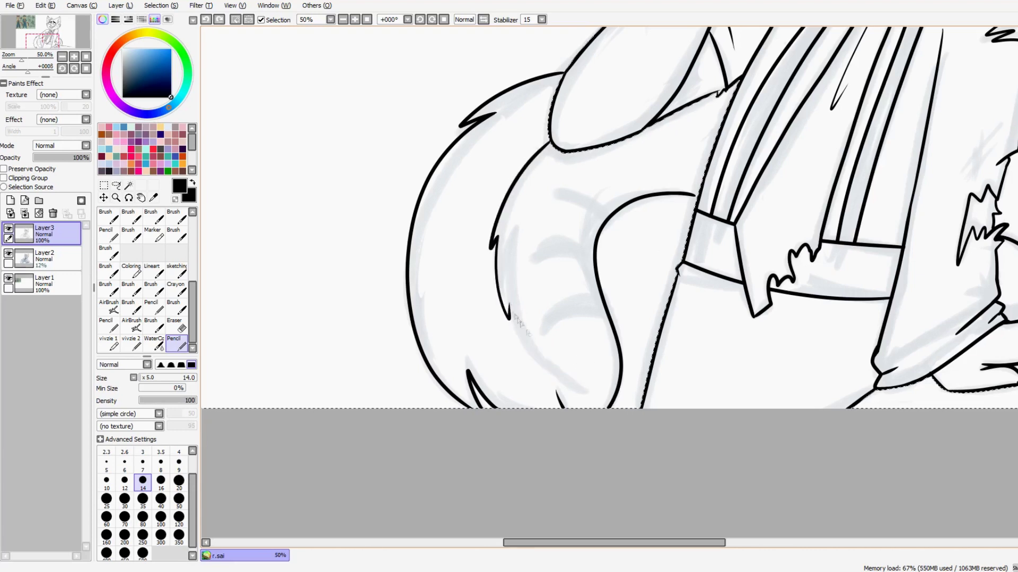
{"action": "left_click_drag", "start_coordinate": [563, 364], "coordinate": [615, 379]}
{"action": "key", "text": "ctrl+z"}
Step: Select the tail's inner area and ink three tapered curved stripes branching from its inner edge beside the leg
{"action": "left_click", "coordinate": [128, 185]}
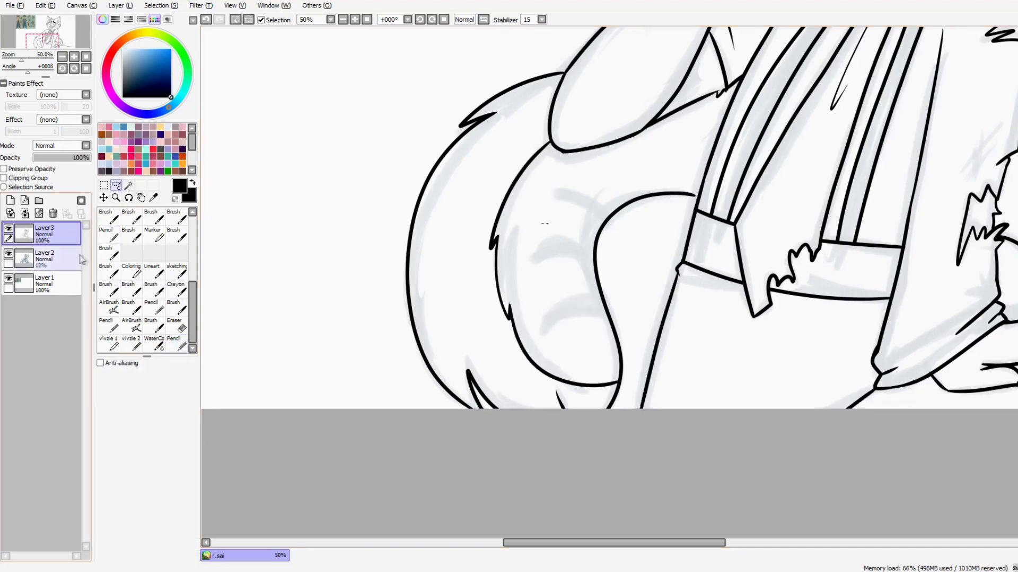
{"action": "left_click", "coordinate": [532, 243]}
{"action": "key", "text": "n"}
{"action": "left_click_drag", "start_coordinate": [599, 291], "coordinate": [544, 321]}
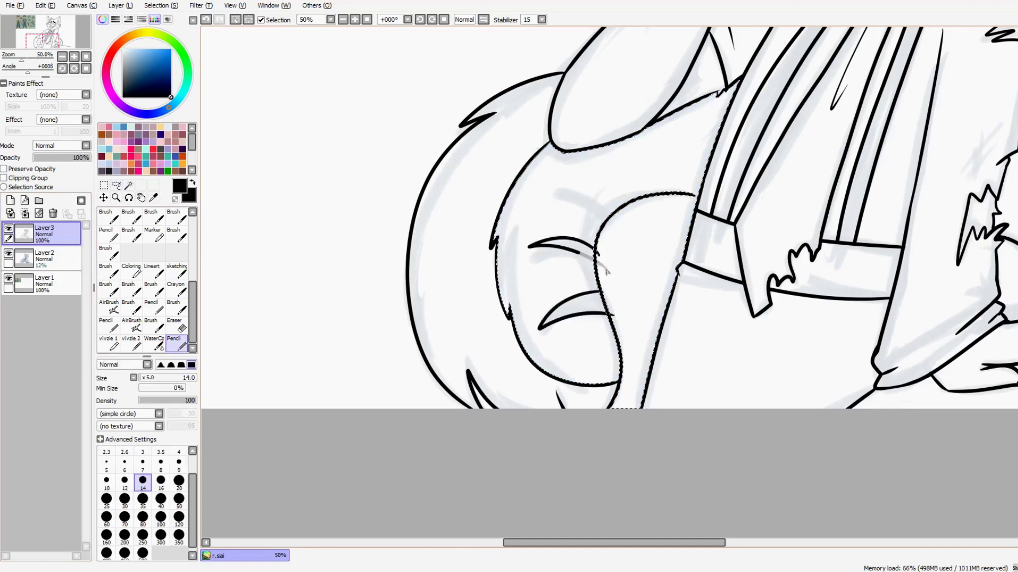
{"action": "key", "text": "ctrl+z"}
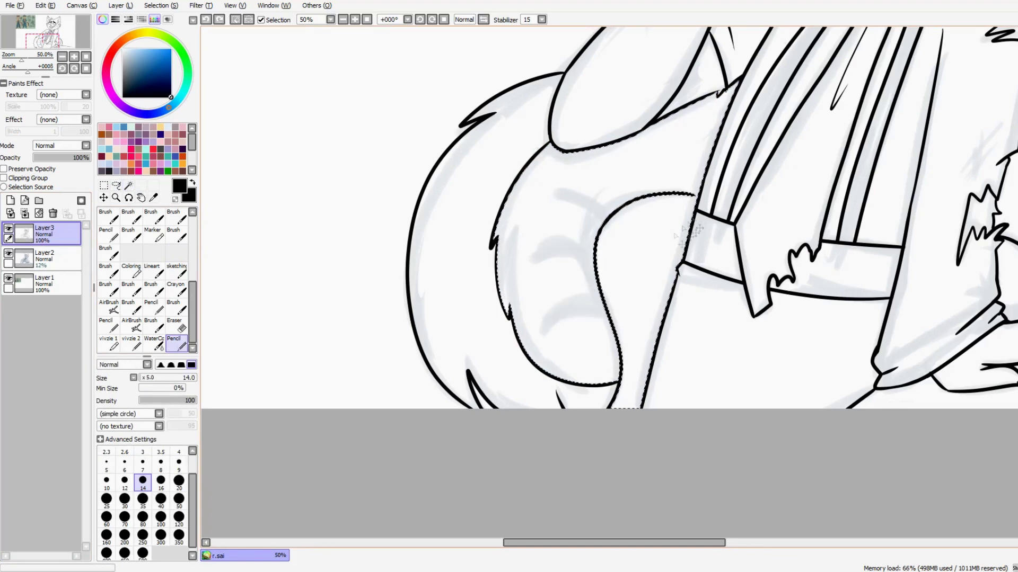
{"action": "key", "text": "ctrl+d"}
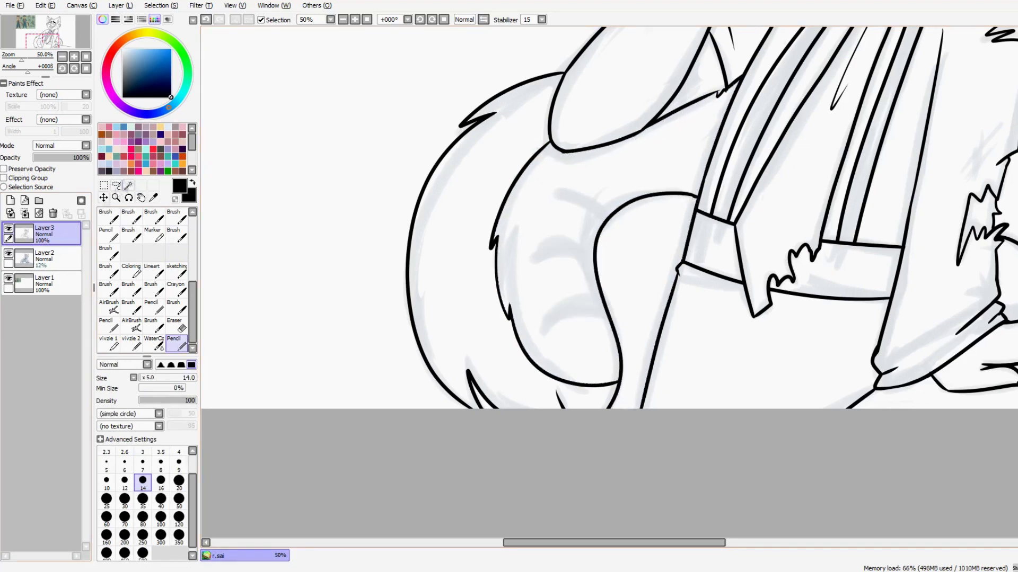
{"action": "key", "text": "ctrl+z"}
{"action": "left_click_drag", "start_coordinate": [607, 295], "coordinate": [541, 324]}
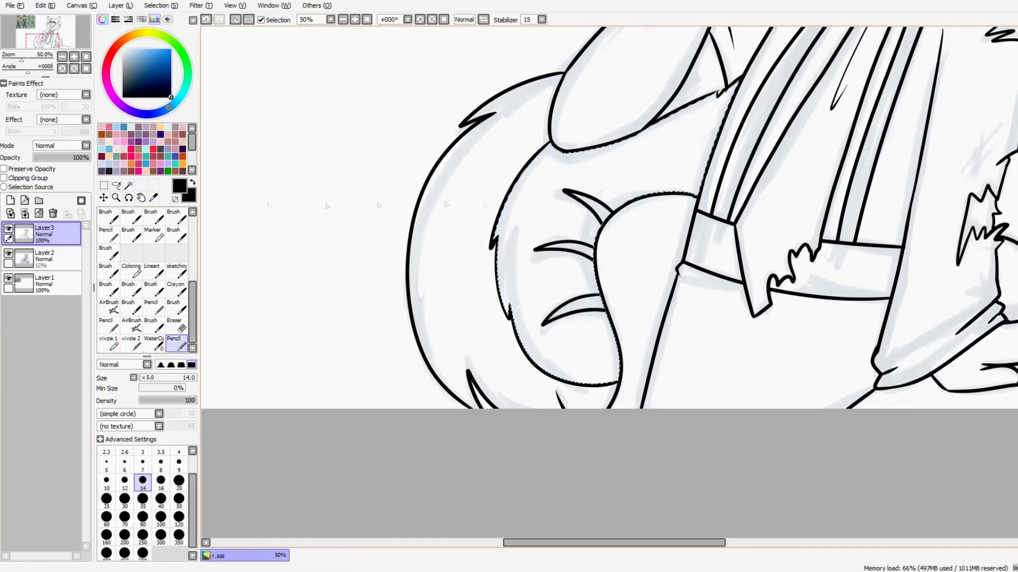
Step: Select the three tapered tail stripes and fill them solid black
{"action": "key", "text": "w"}
{"action": "left_click", "coordinate": [530, 265]}
{"action": "key", "text": "ctrl+d"}
{"action": "left_click", "coordinate": [589, 206]}
{"action": "left_click", "coordinate": [564, 247], "text": "shift"}
{"action": "left_click", "coordinate": [578, 306], "text": "shift"}
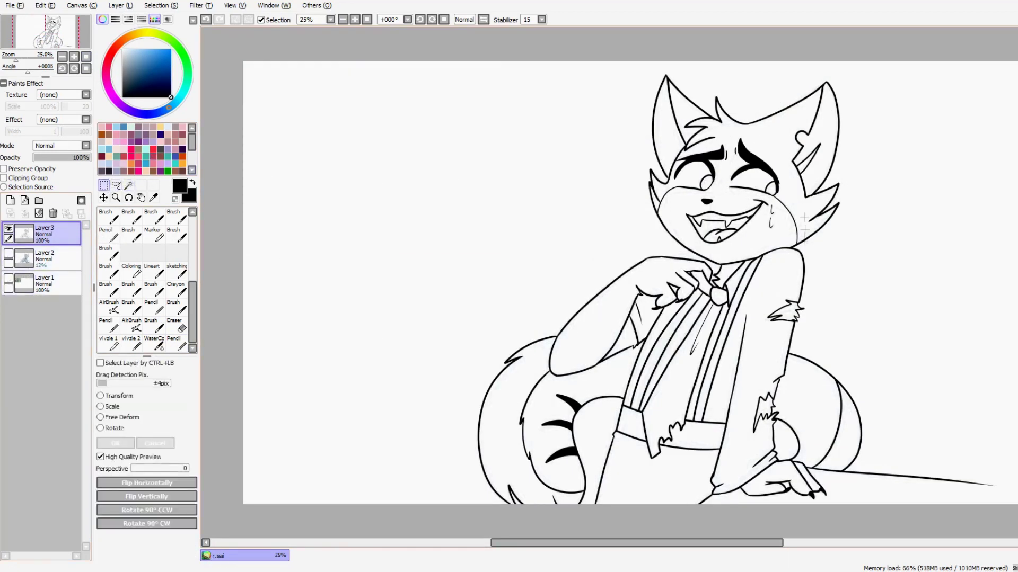
Step: Select the head's side with the notched ear and cheek fur and shift it slightly inward with a transform
{"action": "left_click", "coordinate": [116, 185]}
{"action": "left_click_drag", "start_coordinate": [795, 251], "coordinate": [794, 249]}
{"action": "key", "text": "ctrl+t"}
{"action": "left_click_drag", "start_coordinate": [816, 208], "coordinate": [807, 203]}
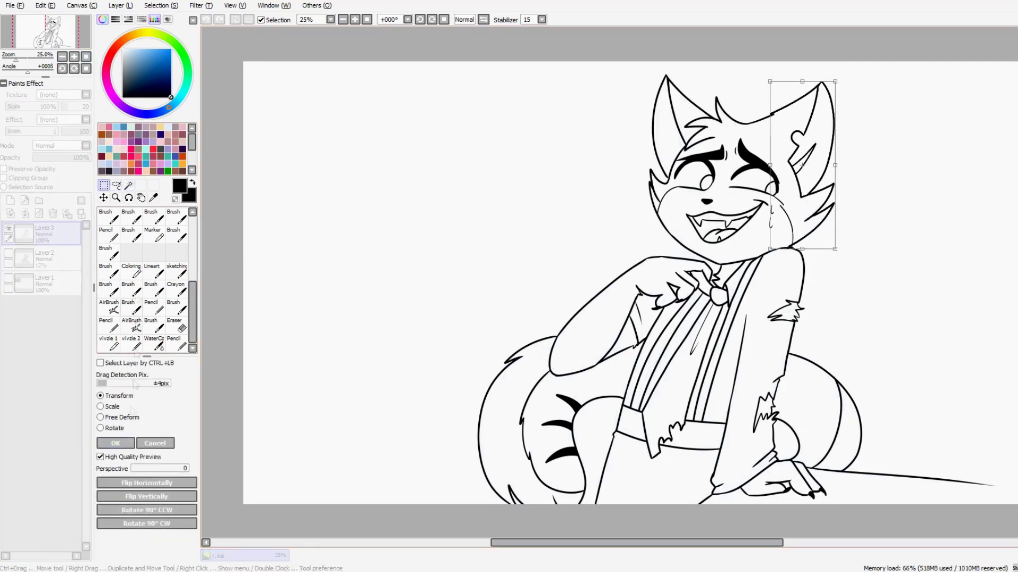
{"action": "left_click_drag", "start_coordinate": [848, 233], "coordinate": [859, 206]}
{"action": "left_click", "coordinate": [165, 442]}
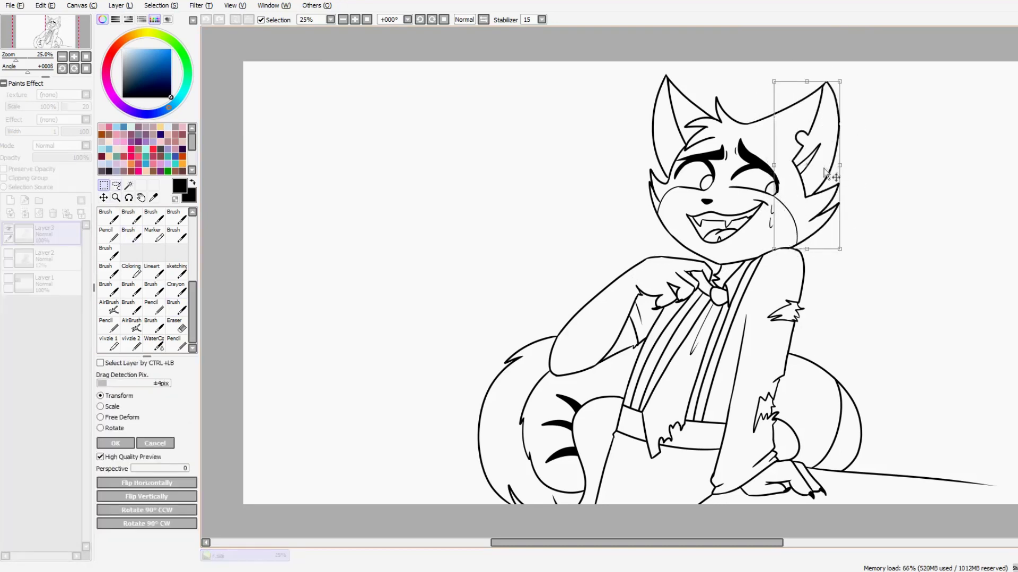
{"action": "key", "text": "ctrl+t"}
{"action": "left_click_drag", "start_coordinate": [894, 240], "coordinate": [650, 59]}
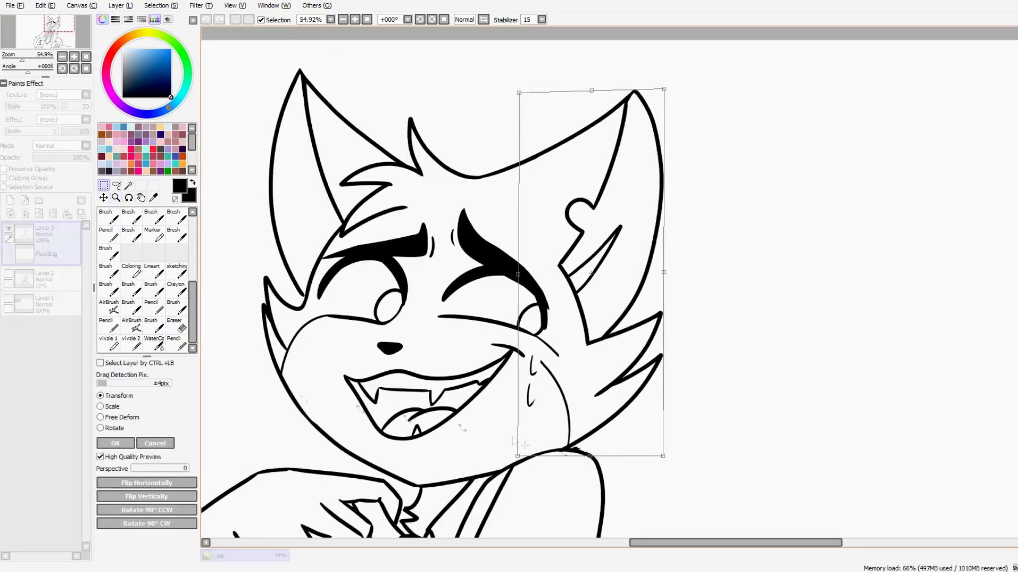
{"action": "key", "text": "Return"}
Step: Rotate the thin cheek contour beside the sweat drops to rejoin the jaw and clean up the rough line where the cheek meets the shoulder
{"action": "key", "text": "ctrl+t"}
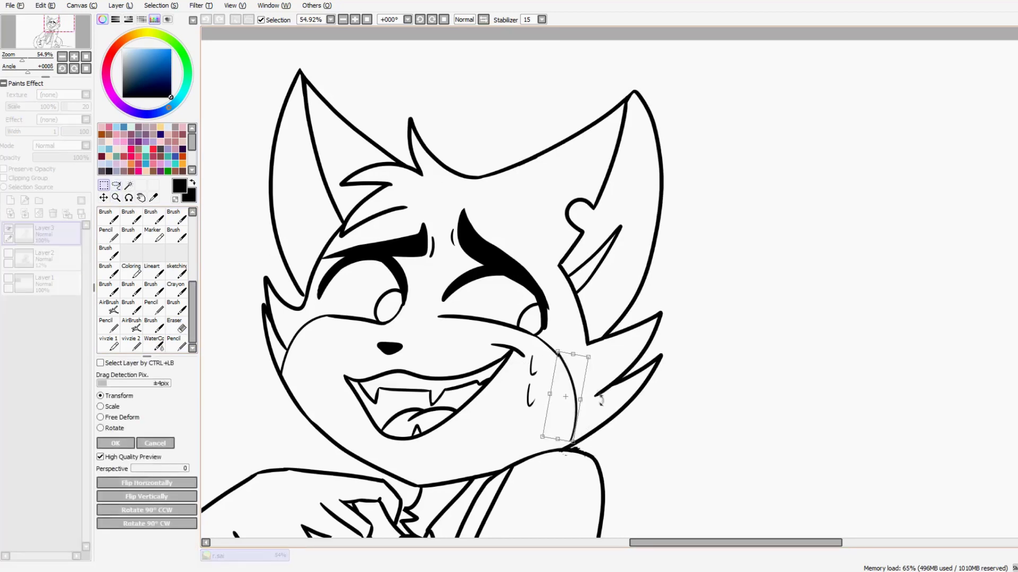
{"action": "key", "text": "Return"}
{"action": "scroll", "coordinate": [800, 281], "scroll_direction": "up", "scroll_amount": 3}
{"action": "scroll", "coordinate": [799, 280], "scroll_direction": "down", "scroll_amount": 3}
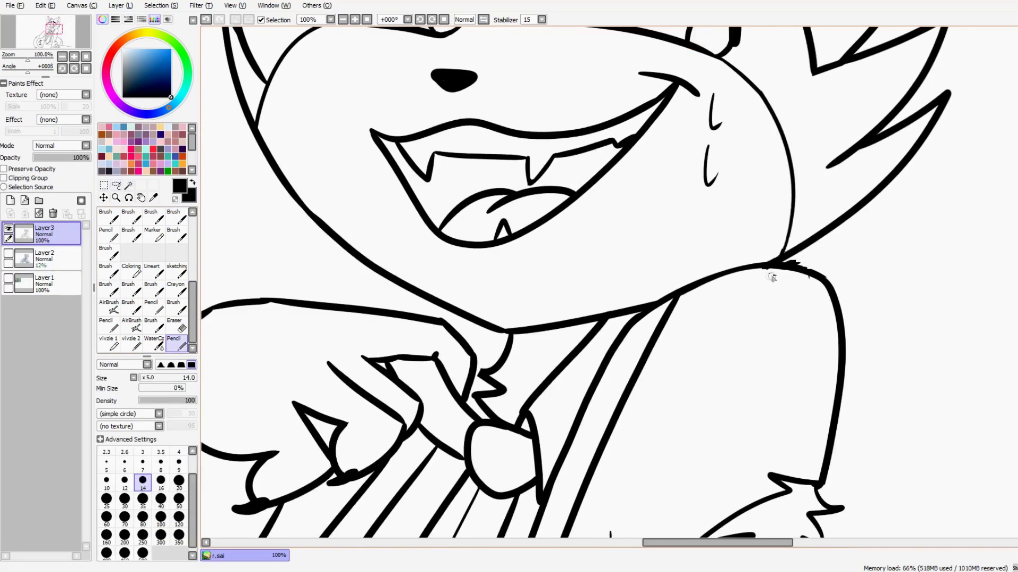
{"action": "key", "text": "e"}
{"action": "key", "text": "n"}
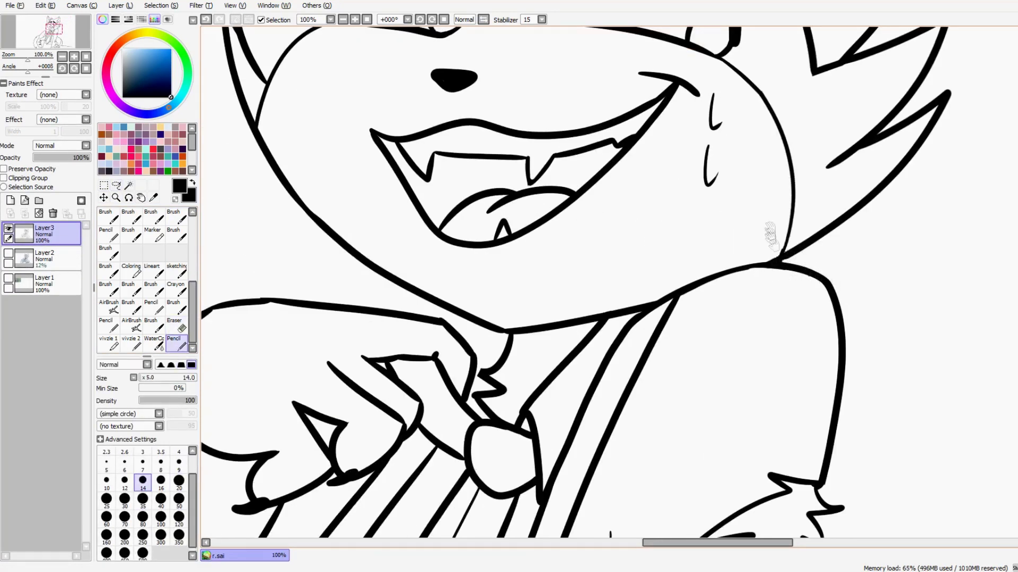
{"action": "scroll", "coordinate": [778, 258], "scroll_direction": "up", "scroll_amount": 5}
{"action": "key", "text": "ctrl+z"}
{"action": "left_click_drag", "start_coordinate": [539, 195], "coordinate": [460, 354]}
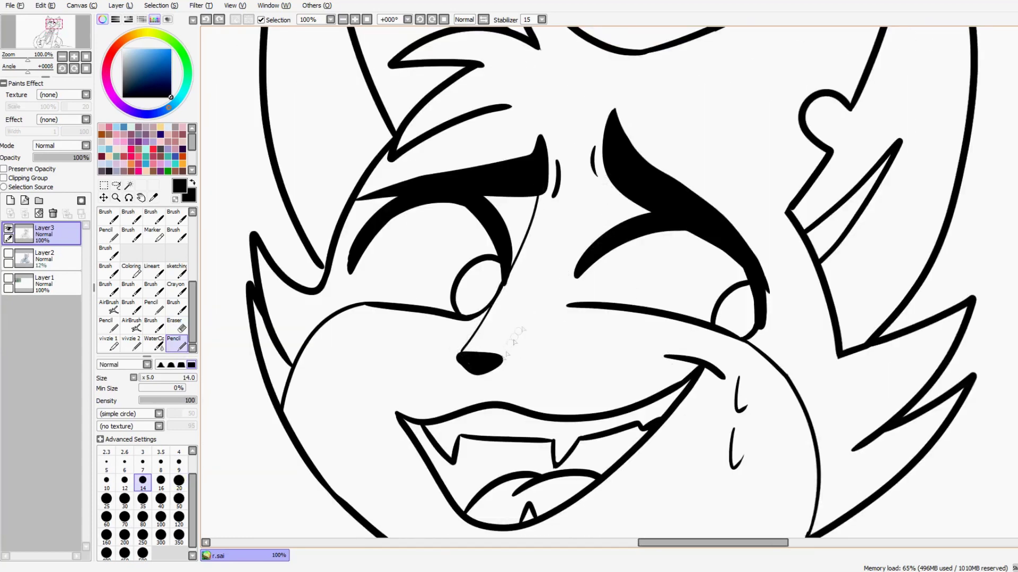
{"action": "key", "text": "ctrl+z"}
{"action": "scroll", "coordinate": [603, 285], "scroll_direction": "left", "scroll_amount": 3}
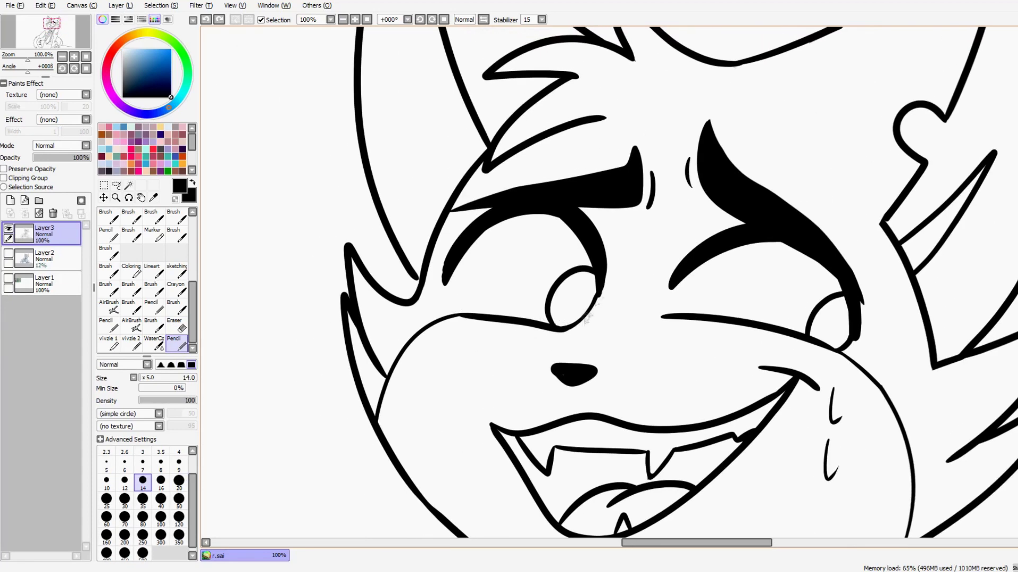
Step: Show the Layer1 reference sheet and ink a thin size 8 line from the inner brow down to the nose
{"action": "scroll", "coordinate": [461, 297], "scroll_direction": "down", "scroll_amount": 3}
{"action": "left_click", "coordinate": [8, 278]}
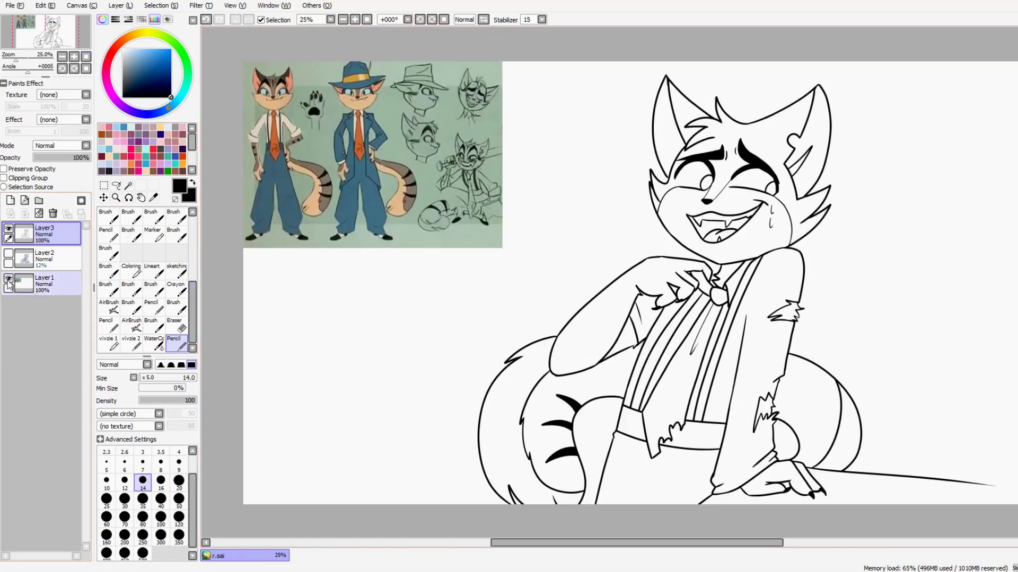
{"action": "key", "text": "ctrl+z"}
{"action": "scroll", "coordinate": [609, 297], "scroll_direction": "up", "scroll_amount": 3}
{"action": "left_click_drag", "start_coordinate": [630, 239], "coordinate": [610, 301]}
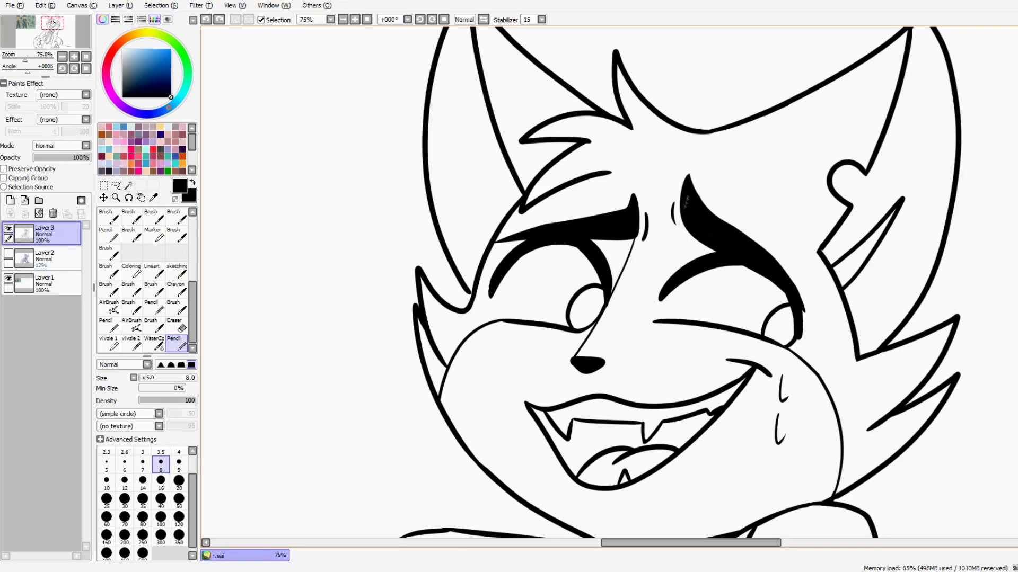
Step: Redraw the nose bridge with two thin contours running from between the brows to either side of the nose
{"action": "scroll", "coordinate": [603, 361], "scroll_direction": "down", "scroll_amount": 3}
{"action": "scroll", "coordinate": [607, 371], "scroll_direction": "up", "scroll_amount": 4}
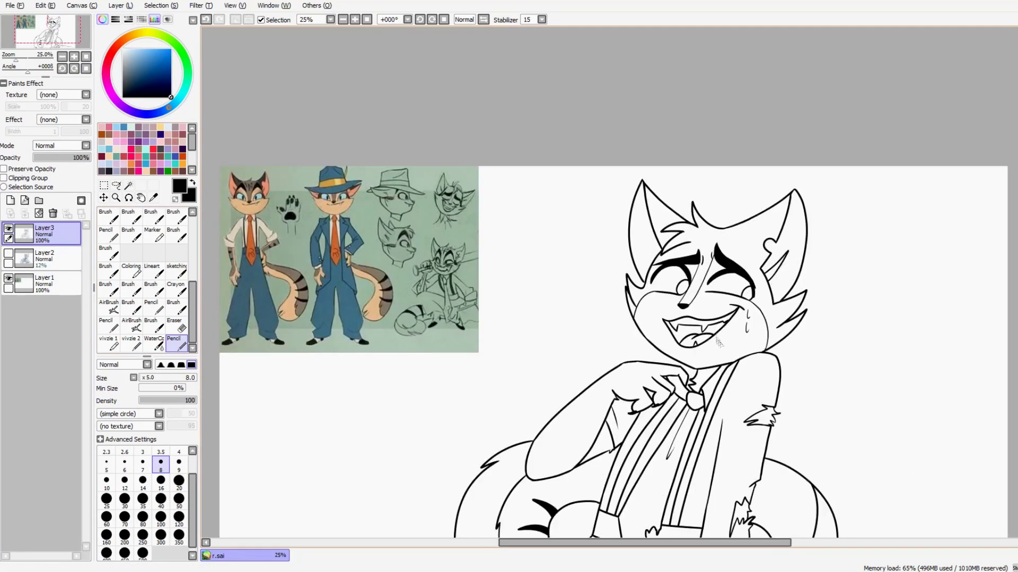
{"action": "key", "text": "ctrl+z"}
{"action": "left_click_drag", "start_coordinate": [528, 365], "coordinate": [566, 314]}
{"action": "key", "text": "ctrl+z"}
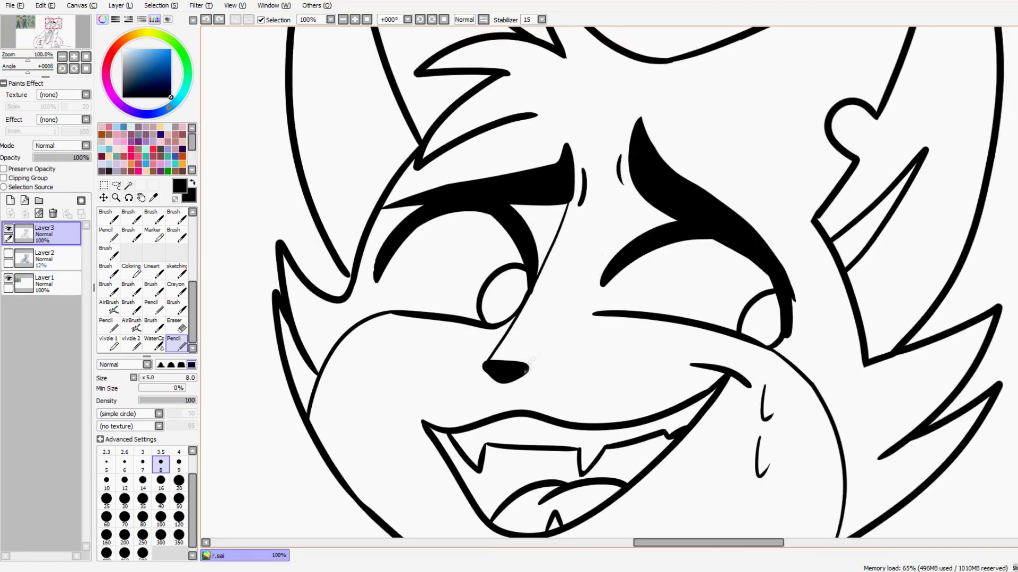
{"action": "scroll", "coordinate": [526, 365], "scroll_direction": "down", "scroll_amount": 5}
{"action": "left_click_drag", "start_coordinate": [684, 159], "coordinate": [769, 223]}
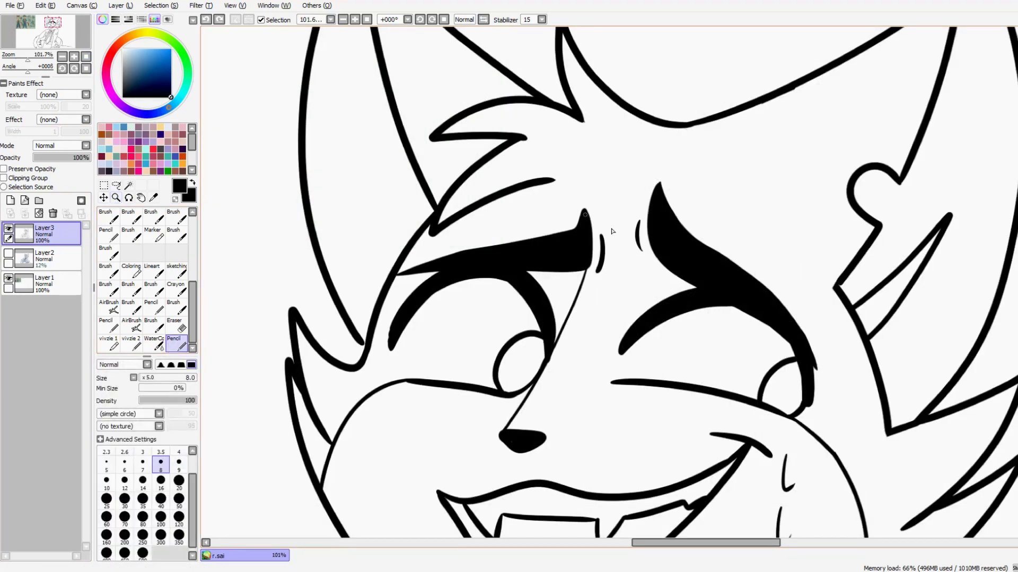
{"action": "scroll", "coordinate": [613, 232], "scroll_direction": "down", "scroll_amount": 3}
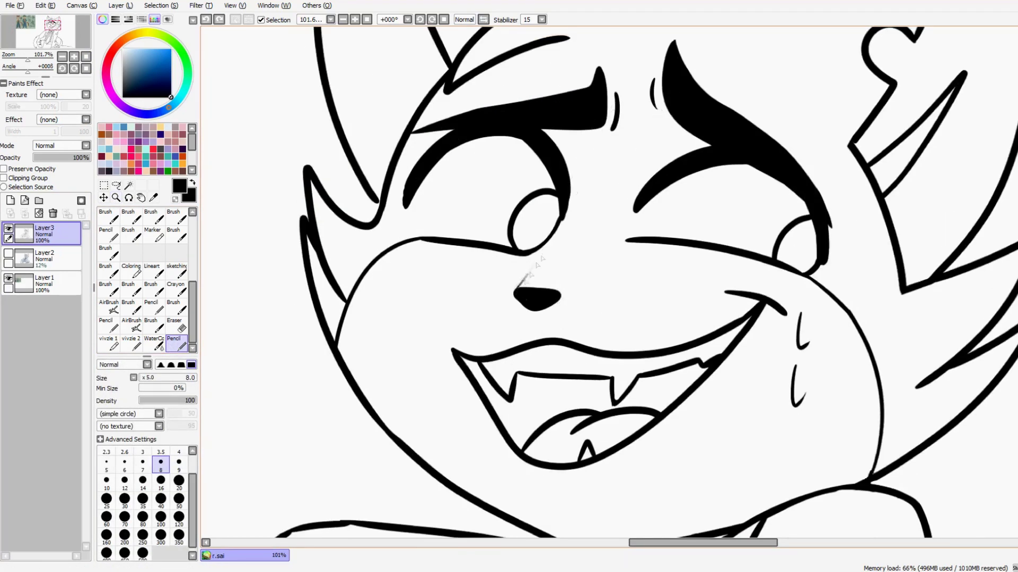
{"action": "scroll", "coordinate": [254, 279], "scroll_direction": "down", "scroll_amount": 8}
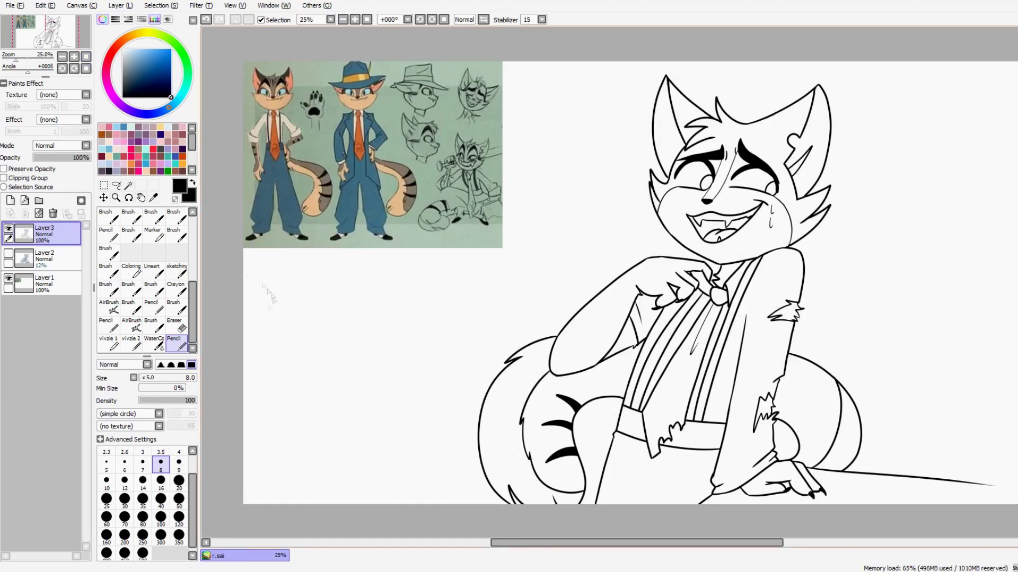
Step: Add a colour layer beneath the line art and fill the muzzle, cheeks and neck with tan sampled from the reference
{"action": "left_click_drag", "start_coordinate": [435, 352], "coordinate": [415, 363]}
{"action": "left_click", "coordinate": [10, 200]}
{"action": "left_click", "coordinate": [128, 185]}
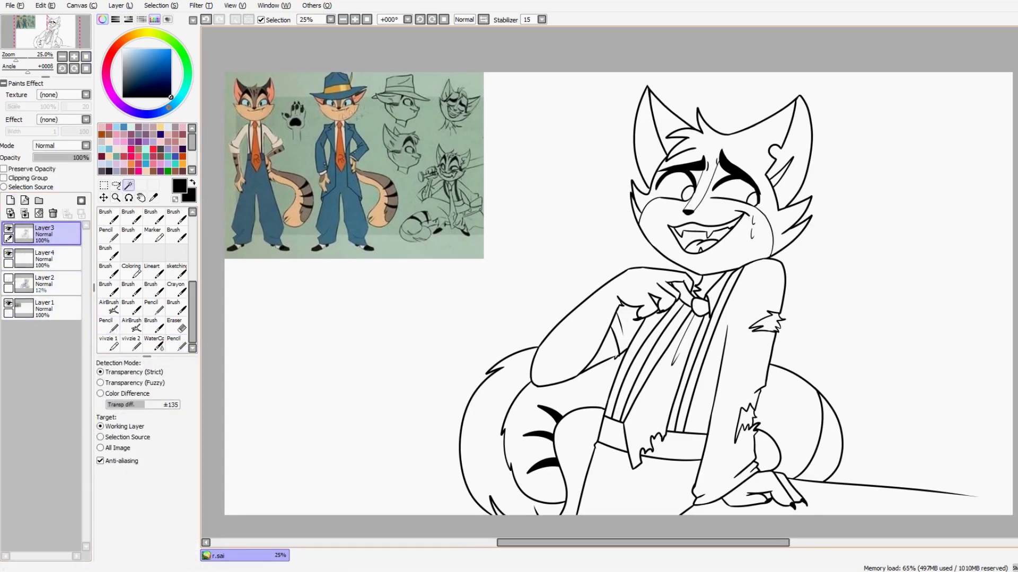
{"action": "left_click", "coordinate": [309, 166], "text": "alt"}
{"action": "left_click", "coordinate": [705, 233]}
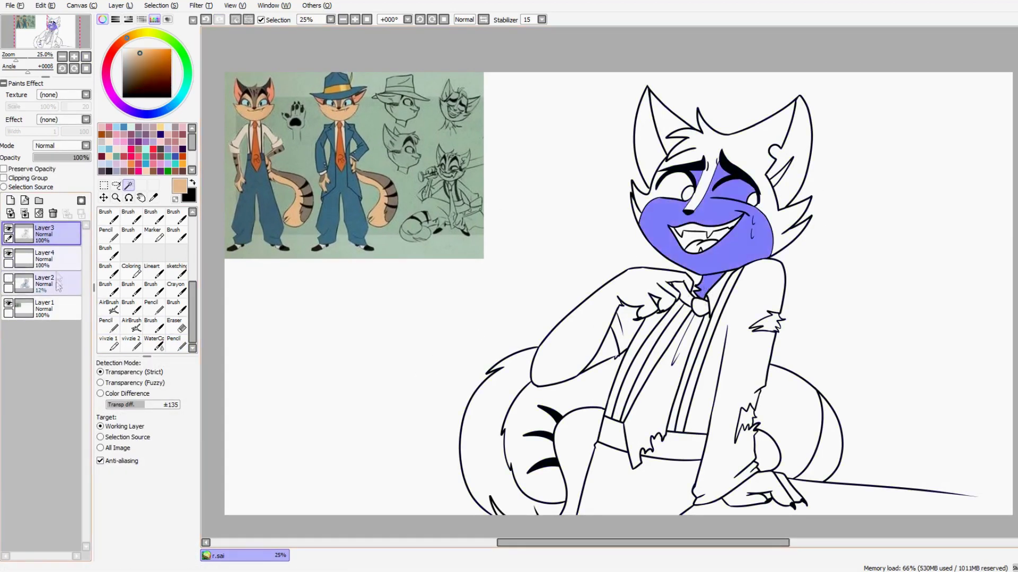
Step: Ink the shirt collar behind the raised hand on Layer3 at size 14, showing the faint sketch layer only as a guide
{"action": "scroll", "coordinate": [700, 244], "scroll_direction": "up", "scroll_amount": 6}
{"action": "left_click", "coordinate": [9, 278]}
{"action": "left_click", "coordinate": [173, 342]}
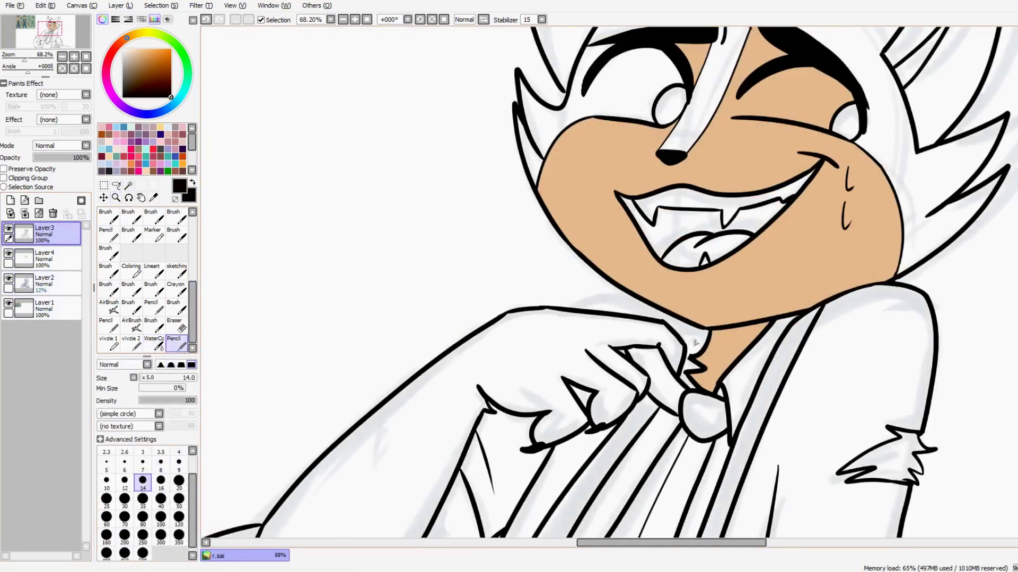
{"action": "scroll", "coordinate": [612, 297], "scroll_direction": "down", "scroll_amount": 6}
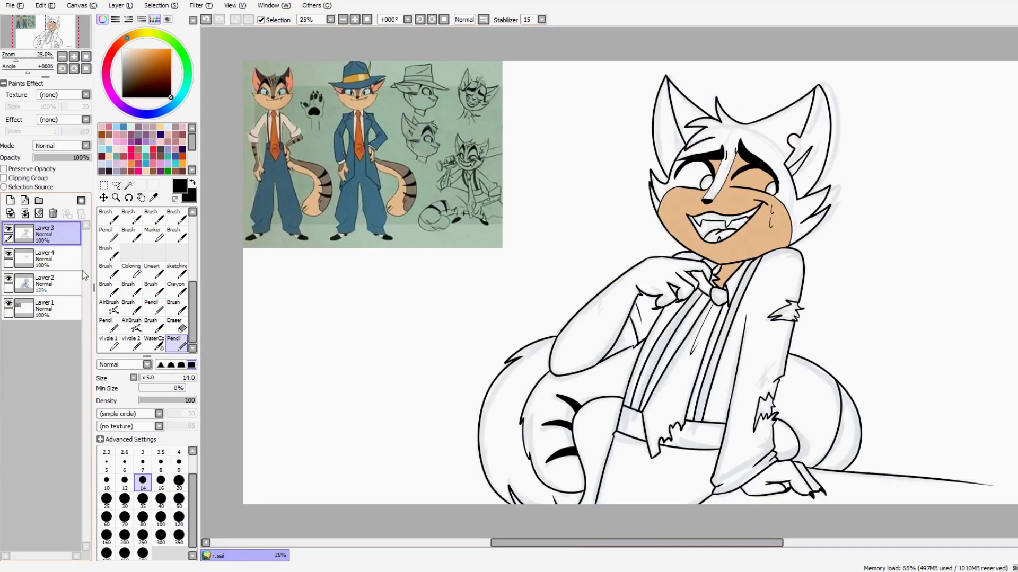
{"action": "left_click", "coordinate": [8, 278]}
Step: Select the raised arm, resting paw and both torn sleeve holes from the line art and fill them with tan on Layer4
{"action": "left_click", "coordinate": [128, 185]}
{"action": "left_click", "coordinate": [687, 272]}
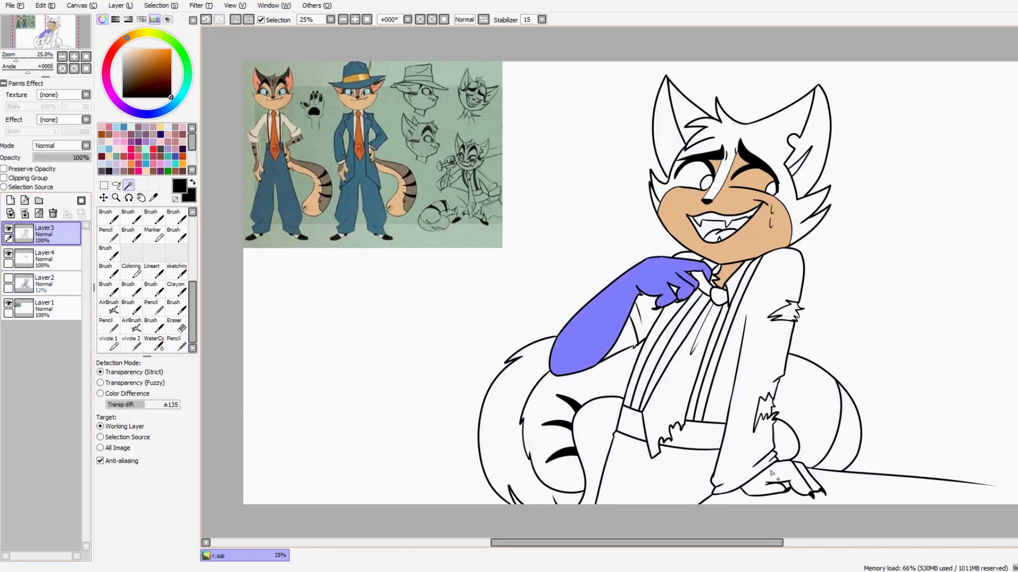
{"action": "left_click", "coordinate": [777, 477]}
{"action": "left_click", "coordinate": [763, 410]}
{"action": "left_click", "coordinate": [785, 313]}
{"action": "left_click", "coordinate": [45, 259]}
Step: Paint grey-brown markings along the raised forearm and hand, in both sleeve holes and across the back of the resting paw
{"action": "left_click", "coordinate": [173, 342]}
{"action": "mouse_move", "coordinate": [583, 345]}
{"action": "left_mouse_down"}
{"action": "mouse_move", "coordinate": [673, 281]}
{"action": "mouse_move", "coordinate": [561, 365]}
{"action": "left_mouse_up"}
{"action": "left_click_drag", "start_coordinate": [610, 297], "coordinate": [554, 371]}
{"action": "left_click_drag", "start_coordinate": [779, 303], "coordinate": [792, 318]}
{"action": "left_click_drag", "start_coordinate": [763, 403], "coordinate": [758, 419]}
{"action": "left_click_drag", "start_coordinate": [758, 455], "coordinate": [790, 479]}
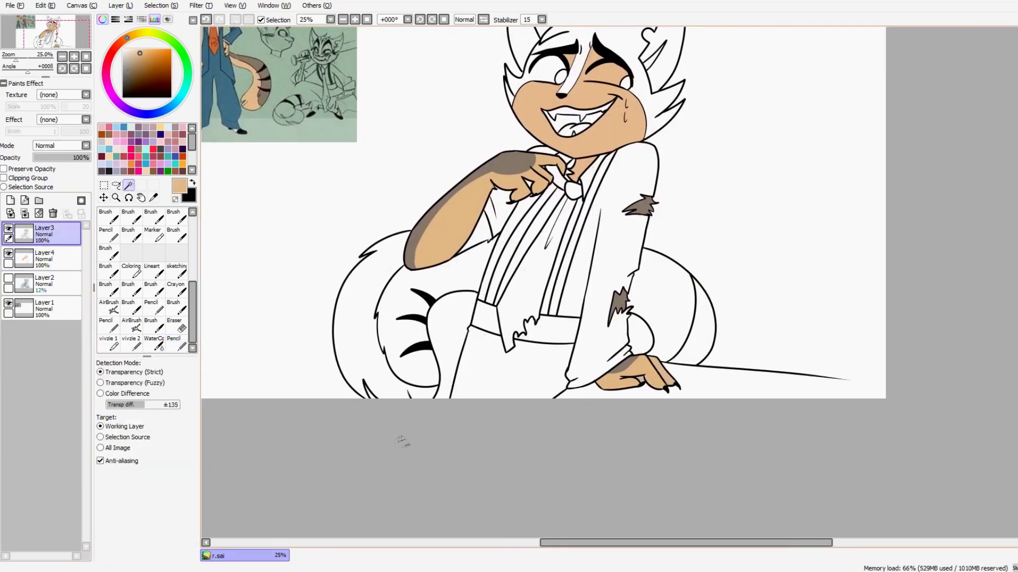
Step: Select the resting paw's unfilled finger and the face, and fill both with tan on Layer4
{"action": "left_click", "coordinate": [663, 381]}
{"action": "left_click", "coordinate": [583, 121], "text": "shift"}
{"action": "left_click_drag", "start_coordinate": [530, 265], "coordinate": [679, 333]}
{"action": "left_click", "coordinate": [45, 259]}
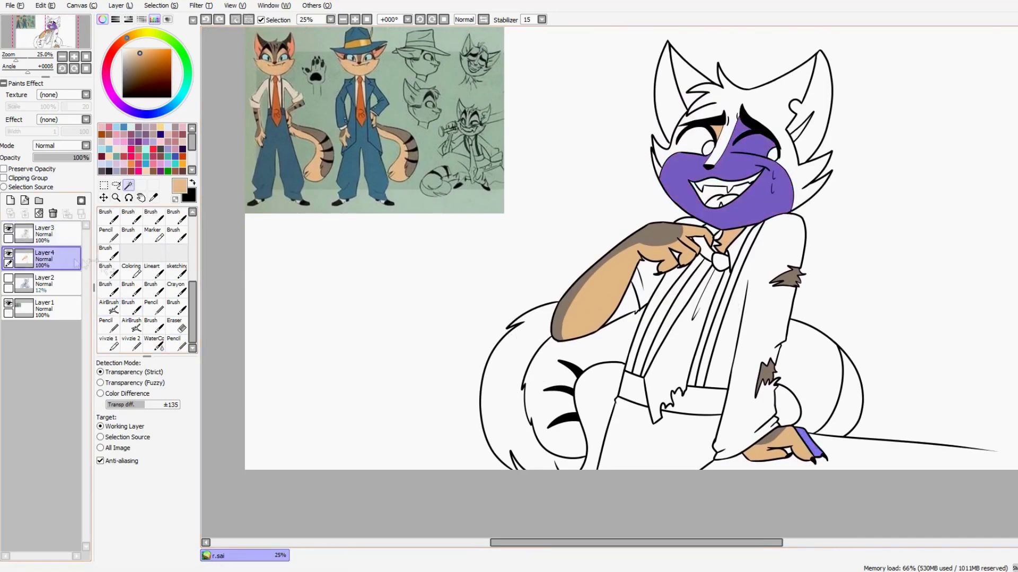
Step: Fill the tail's outer band with tan and its inner band on both sides of the body with grey-brown
{"action": "left_click", "coordinate": [843, 392]}
{"action": "left_click", "coordinate": [508, 382], "text": "shift"}
{"action": "left_click", "coordinate": [45, 234]}
{"action": "key", "text": "ctrl+d"}
{"action": "left_click", "coordinate": [557, 392]}
{"action": "left_click", "coordinate": [811, 371], "text": "shift"}
{"action": "left_click", "coordinate": [721, 241], "text": "alt"}
{"action": "key", "text": "ctrl+f"}
Step: Select the upper head fur, ear backs, cheek tufts and nose bridge, and fill them with grey-brown on Layer4
{"action": "left_click", "coordinate": [766, 120]}
{"action": "left_click", "coordinate": [689, 133], "text": "shift"}
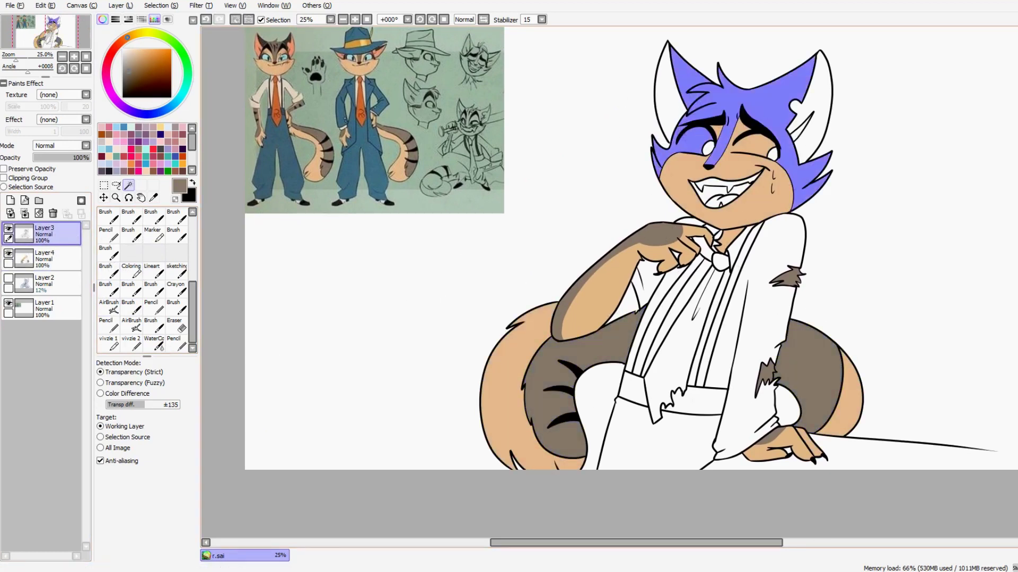
{"action": "left_click", "coordinate": [45, 259]}
{"action": "key", "text": "ctrl+f"}
Step: Airbrush soft dark brown shading over both ears and the side of the head fur at size 500
{"action": "left_click", "coordinate": [131, 324]}
{"action": "left_click", "coordinate": [128, 83]}
{"action": "left_click_drag", "start_coordinate": [678, 64], "coordinate": [700, 127]}
{"action": "mouse_move", "coordinate": [758, 64]}
{"action": "left_mouse_down"}
{"action": "mouse_move", "coordinate": [811, 117]}
{"action": "mouse_move", "coordinate": [689, 143]}
{"action": "mouse_move", "coordinate": [651, 206]}
{"action": "left_mouse_up"}
Step: Repaint the forehead hair tuft in flat grey-brown with the Pencil at size 70
{"action": "scroll", "coordinate": [709, 200], "scroll_direction": "up", "scroll_amount": 3}
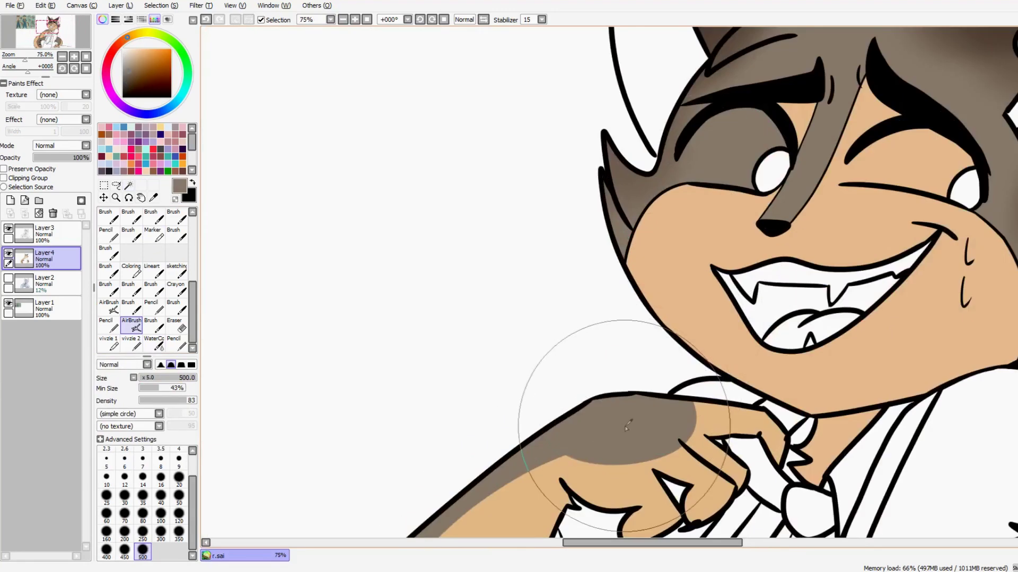
{"action": "key", "text": "n"}
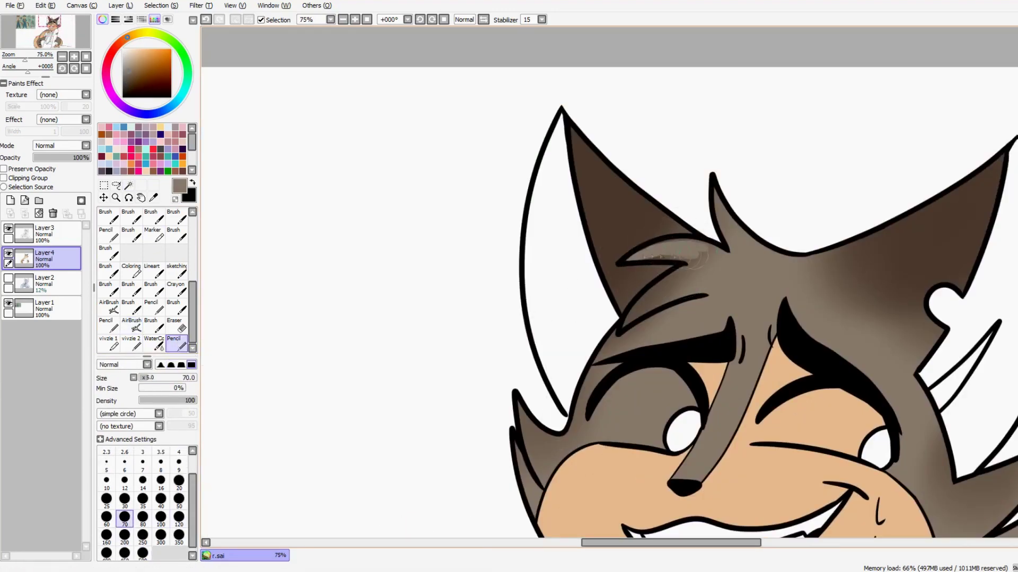
{"action": "scroll", "coordinate": [451, 487], "scroll_direction": "down", "scroll_amount": 3}
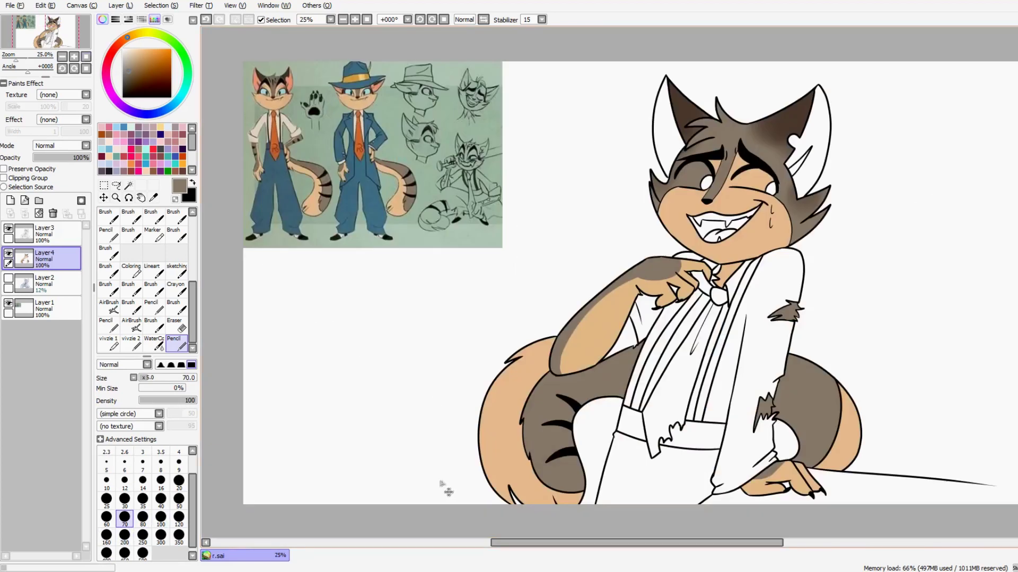
Step: Select the tie and its knot from the line art and fill them with orange sampled from the reference
{"action": "left_click", "coordinate": [128, 185]}
{"action": "left_click", "coordinate": [694, 344]}
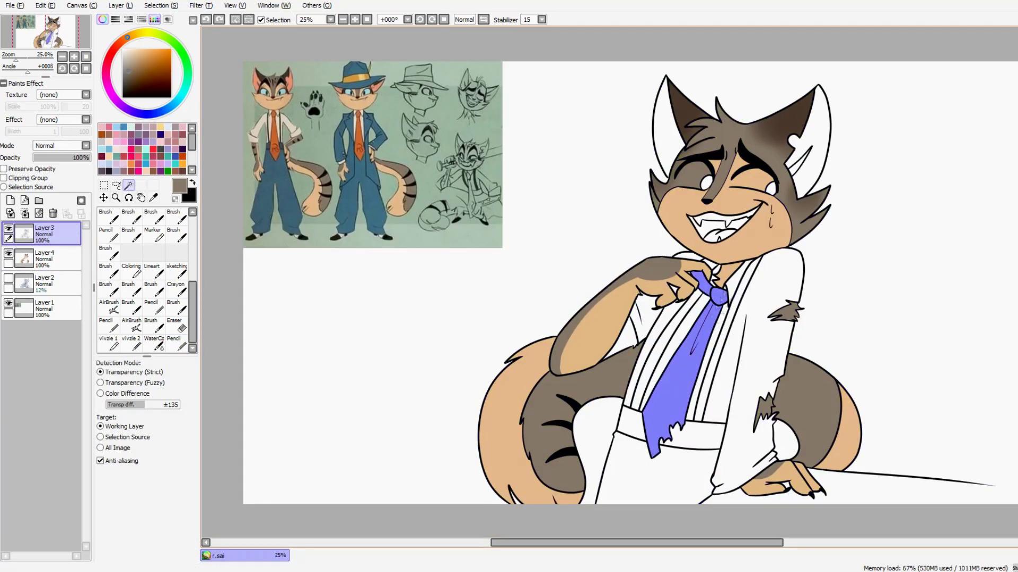
{"action": "left_click", "coordinate": [45, 233]}
Step: Select the shirt's torso, collar and both sleeves and fill them with cream sampled from the reference
{"action": "left_click", "coordinate": [679, 345]}
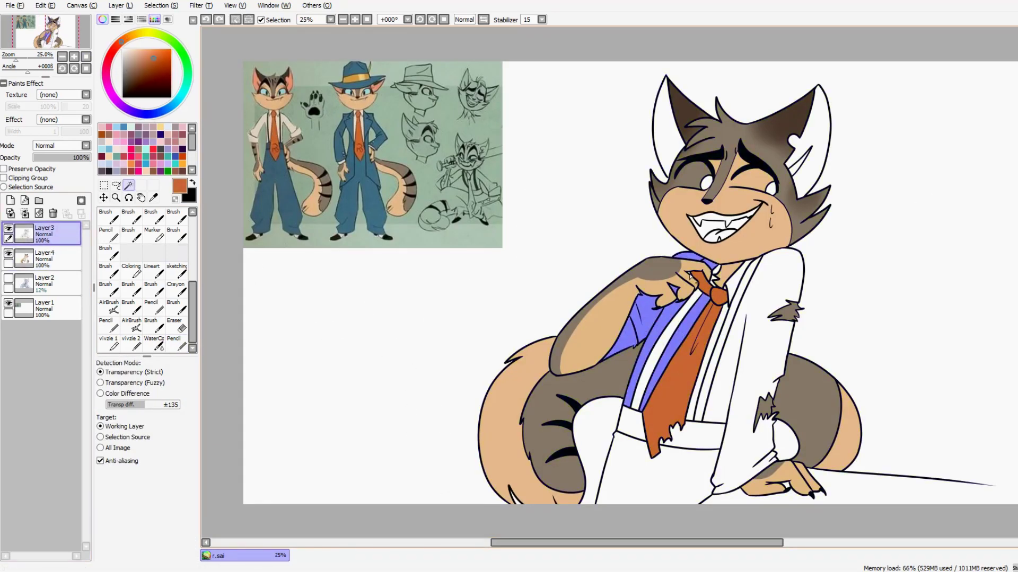
{"action": "left_click", "coordinate": [757, 283]}
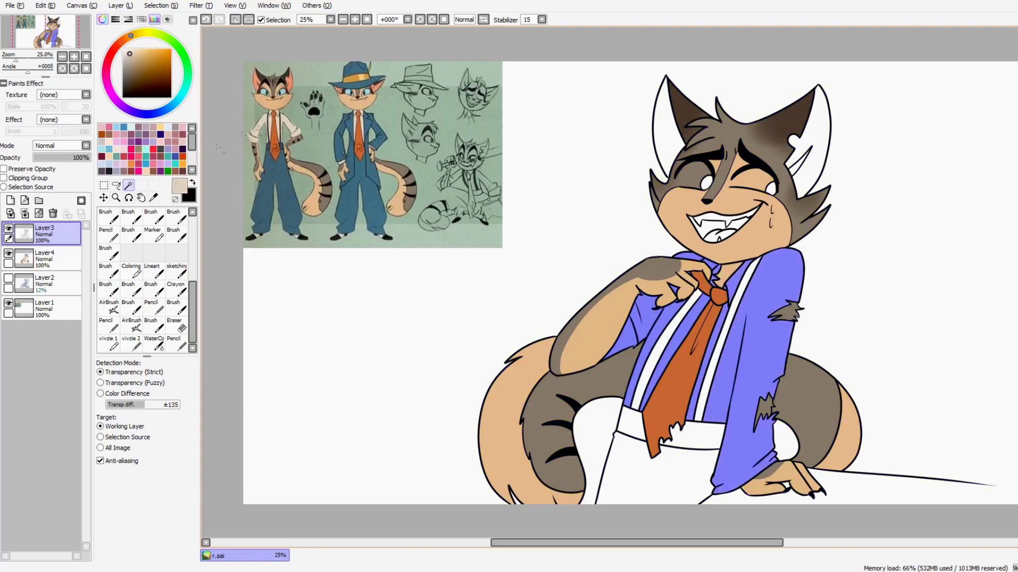
{"action": "key", "text": "ctrl+z"}
Step: Fill the trousers and waistband with blue and the suspenders with near-black brown, sampled from the reference
{"action": "left_click", "coordinate": [657, 456]}
{"action": "left_click", "coordinate": [658, 455]}
{"action": "left_click", "coordinate": [115, 198]}
{"action": "left_click", "coordinate": [278, 130]}
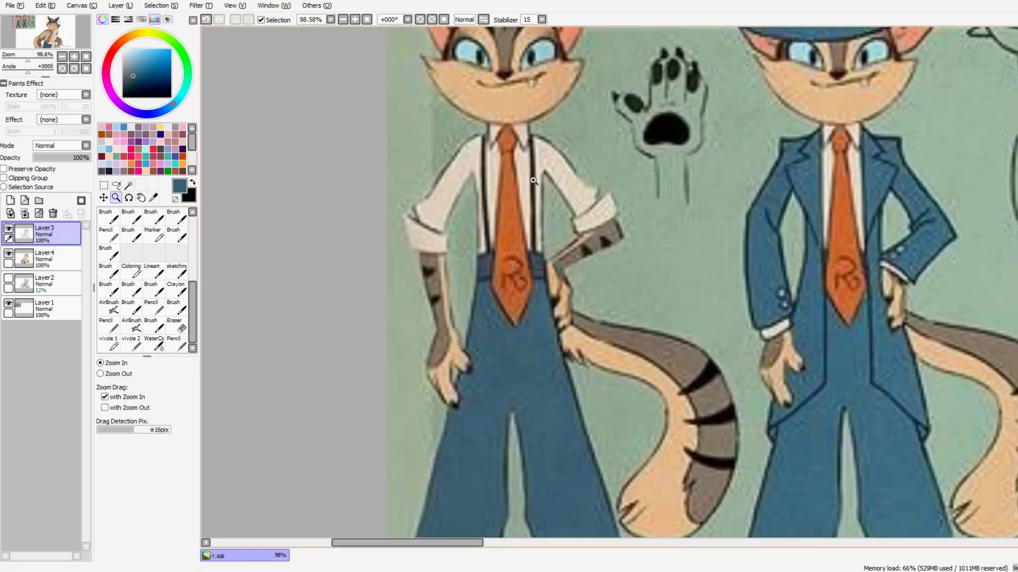
{"action": "key", "text": "ctrl+minus"}
{"action": "left_click", "coordinate": [128, 185]}
{"action": "left_click", "coordinate": [704, 344]}
{"action": "left_click", "coordinate": [689, 437]}
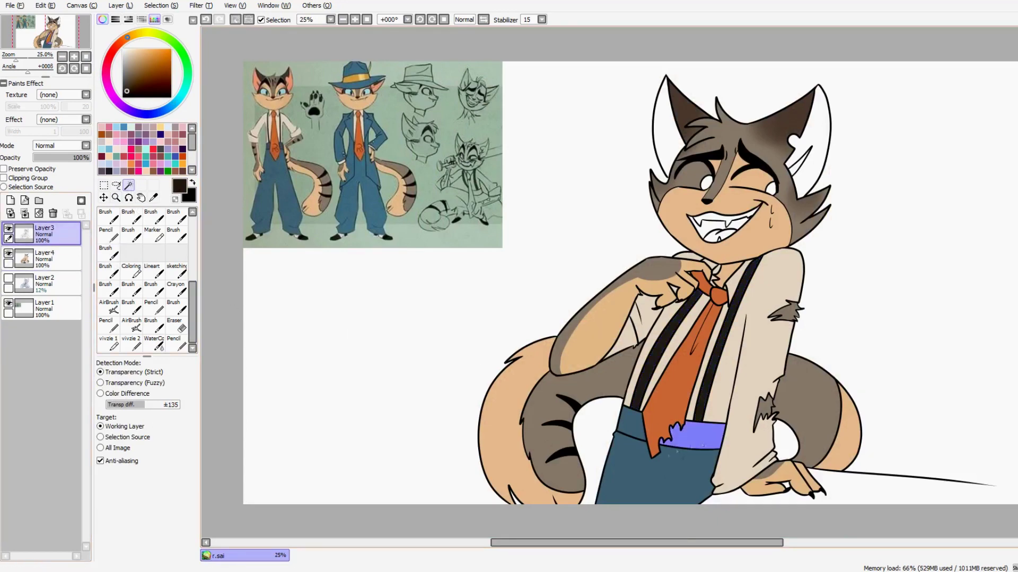
Step: Colour the inner ears salmon pink and their tufts dark olive on Layer4
{"action": "scroll", "coordinate": [742, 90], "scroll_direction": "up", "scroll_amount": 5}
{"action": "key", "text": "n"}
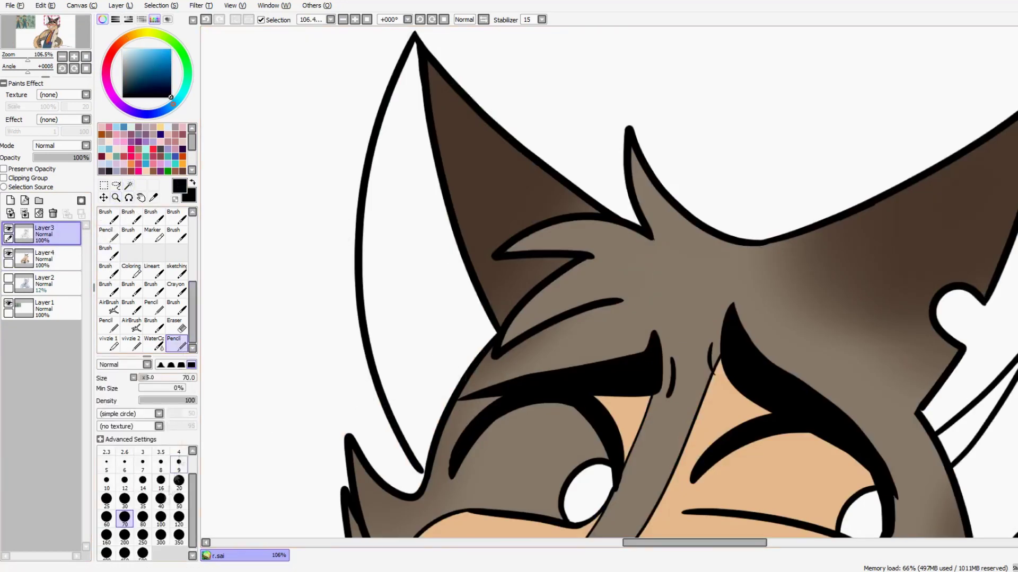
{"action": "scroll", "coordinate": [447, 379], "scroll_direction": "down", "scroll_amount": 5}
{"action": "left_click_drag", "start_coordinate": [586, 80], "coordinate": [840, 295]}
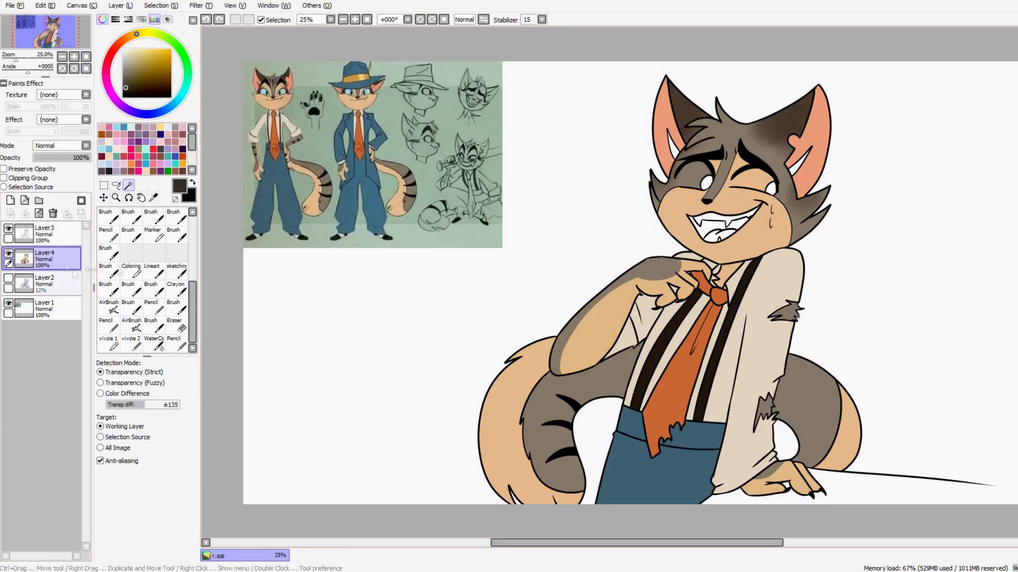
Step: Paint both eyes light blue on Layer4 with the Pencil at size 50, using the colour sampled from the reference
{"action": "left_click", "coordinate": [154, 308]}
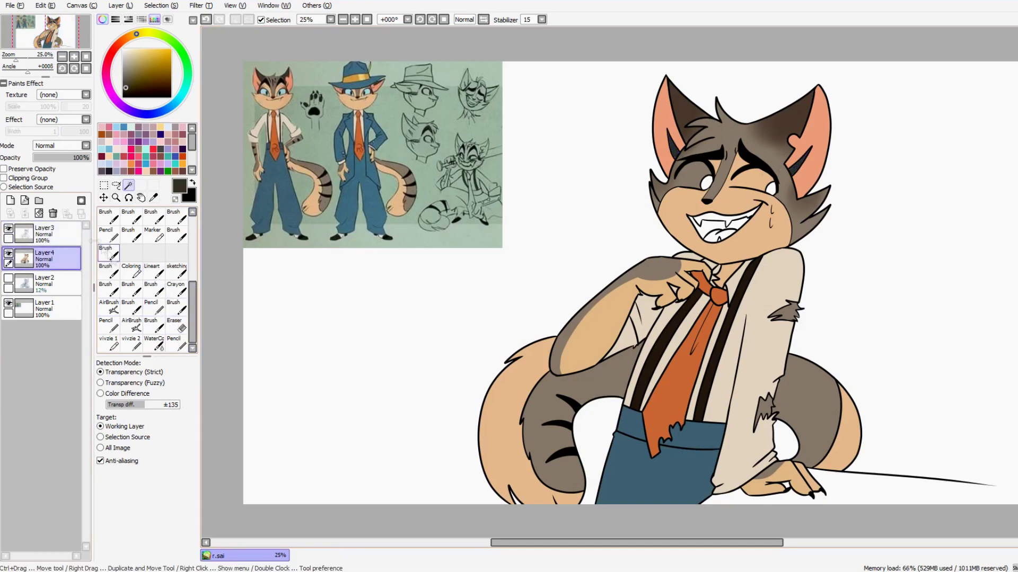
{"action": "key", "text": "n"}
{"action": "scroll", "coordinate": [444, 267], "scroll_direction": "up", "scroll_amount": 4}
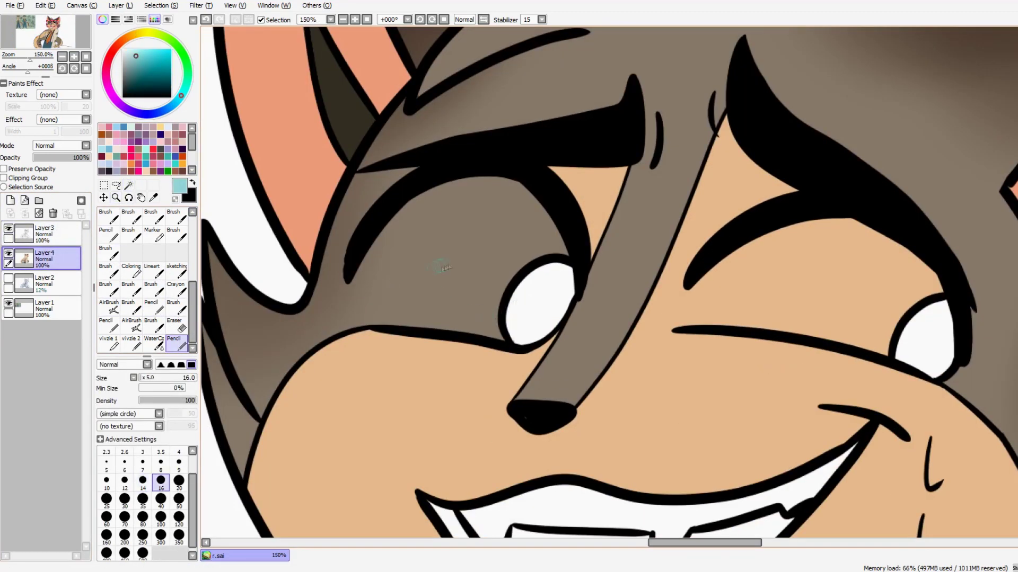
{"action": "key", "text": "bracketright"}
{"action": "key", "text": "bracketright"}
{"action": "key", "text": "bracketright"}
{"action": "key", "text": "bracketright"}
{"action": "key", "text": "bracketright"}
{"action": "key", "text": "bracketright"}
{"action": "mouse_move", "coordinate": [444, 267]}
{"action": "left_mouse_down"}
{"action": "mouse_move", "coordinate": [403, 244]}
{"action": "mouse_move", "coordinate": [382, 302]}
{"action": "mouse_move", "coordinate": [551, 233]}
{"action": "mouse_move", "coordinate": [497, 288]}
{"action": "mouse_move", "coordinate": [643, 275]}
{"action": "left_mouse_up"}
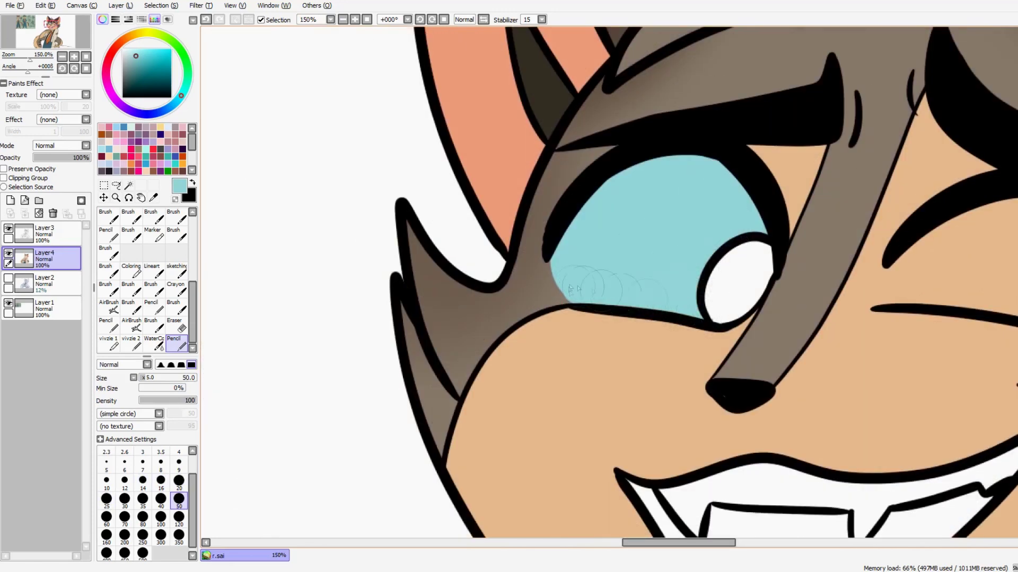
{"action": "left_click_drag", "start_coordinate": [569, 289], "coordinate": [617, 272]}
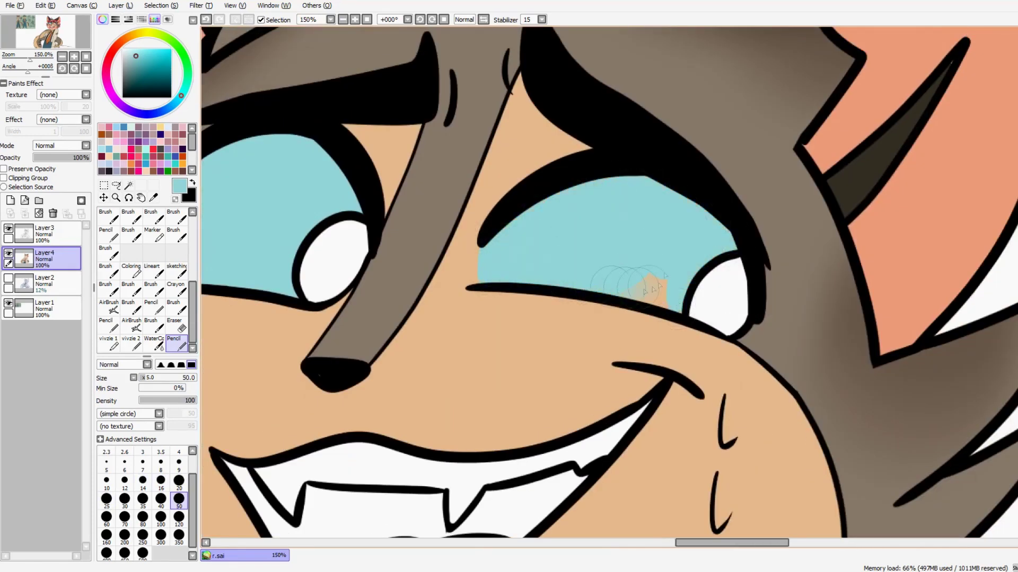
Step: Fill both pupils with near-black and the tongue with muted red
{"action": "scroll", "coordinate": [681, 309], "scroll_direction": "down", "scroll_amount": 5}
{"action": "left_click", "coordinate": [129, 185]}
{"action": "scroll", "coordinate": [737, 186], "scroll_direction": "up", "scroll_amount": 5}
{"action": "left_click", "coordinate": [707, 183]}
{"action": "left_click", "coordinate": [766, 185]}
{"action": "scroll", "coordinate": [737, 186], "scroll_direction": "down", "scroll_amount": 5}
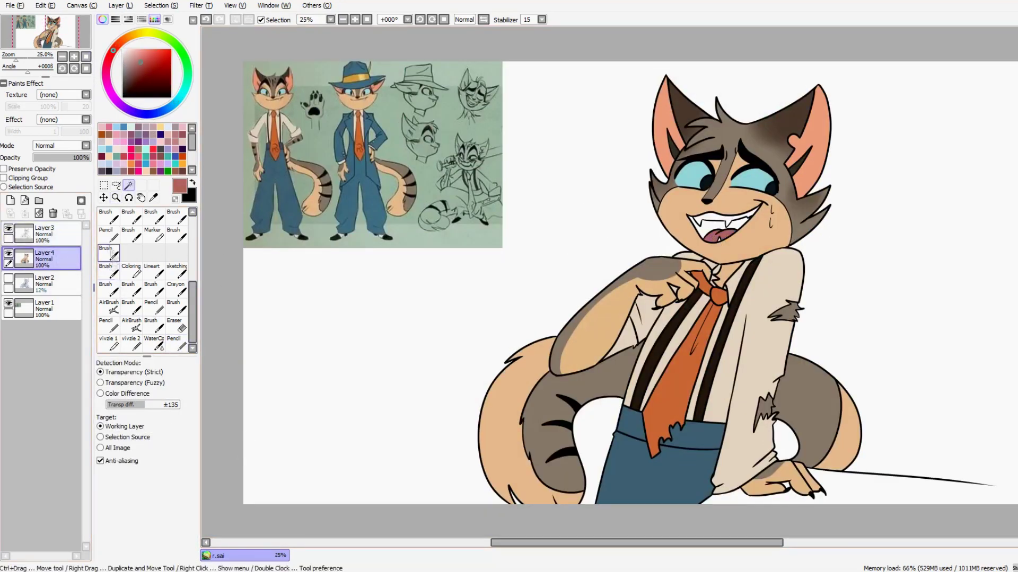
Step: Fill the mouth interior with dark red and shade it using the Pencil at size 50
{"action": "left_click", "coordinate": [135, 74]}
{"action": "left_click", "coordinate": [175, 343]}
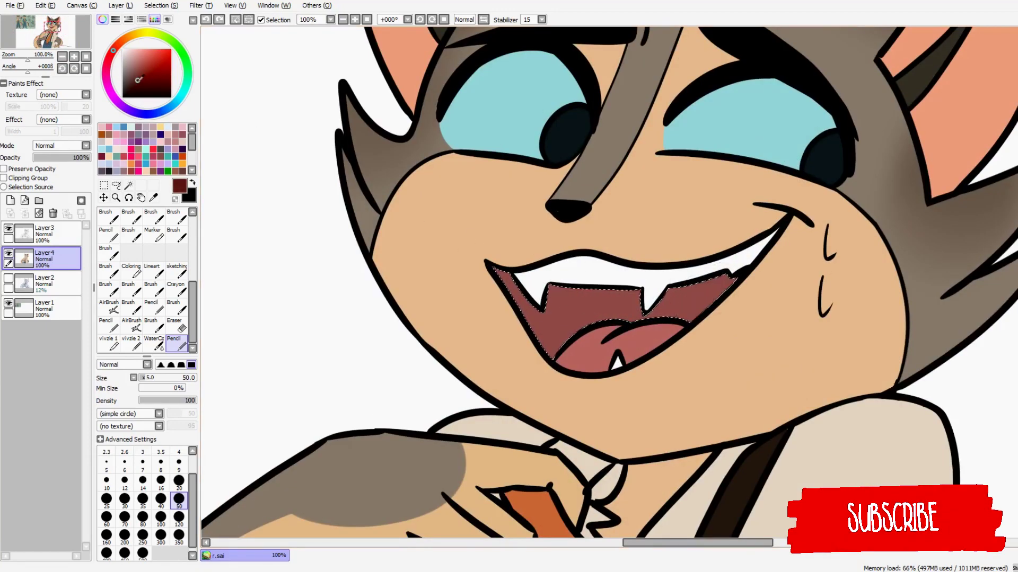
{"action": "left_click_drag", "start_coordinate": [731, 278], "coordinate": [640, 337]}
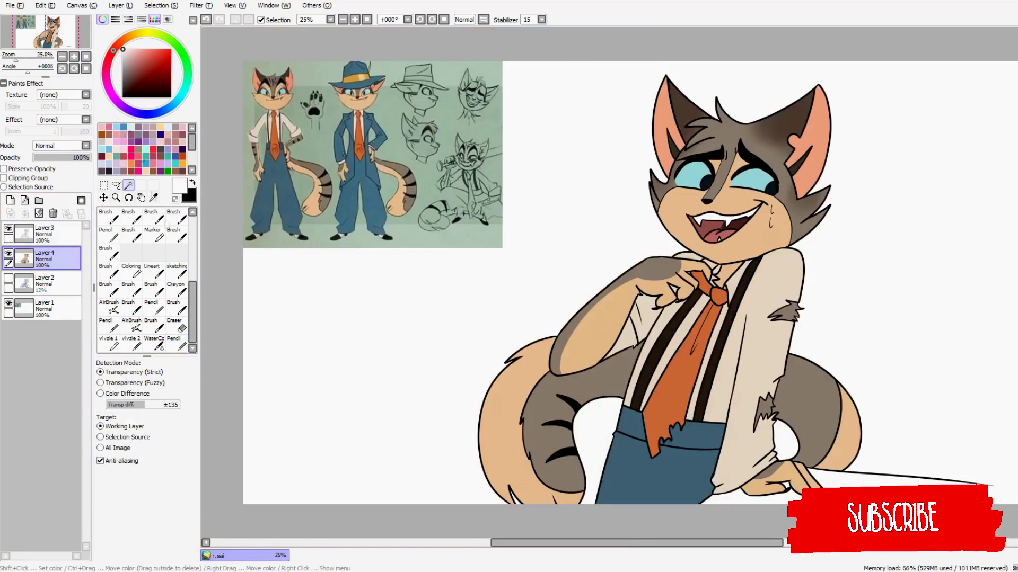
Step: Move the reference sheet closer to the cat on Layer1 and trim the canvas to a selection around both
{"action": "key", "text": "m"}
{"action": "left_click_drag", "start_coordinate": [936, 507], "coordinate": [455, 38]}
{"action": "left_click_drag", "start_coordinate": [244, 62], "coordinate": [924, 505]}
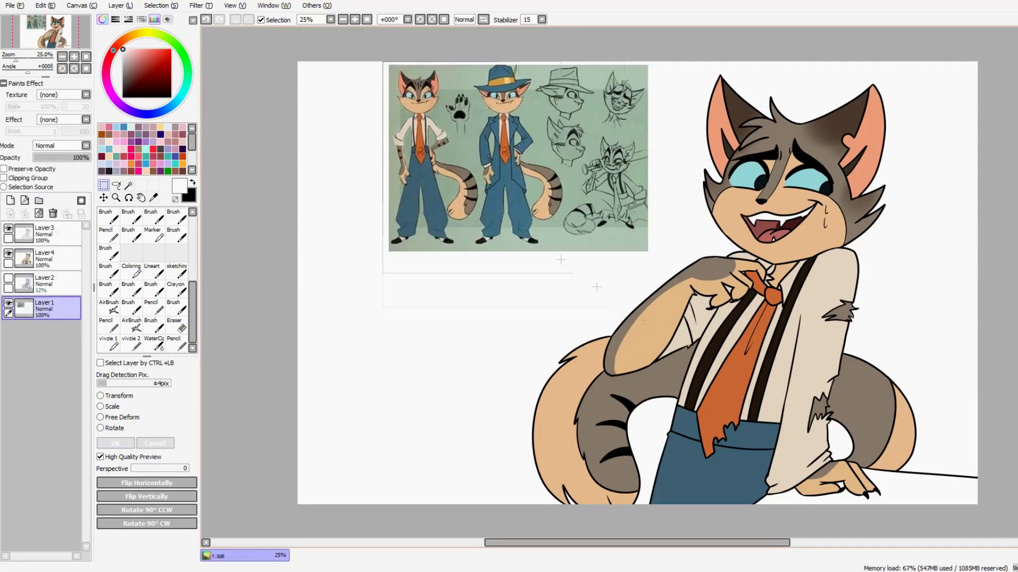
{"action": "key", "text": "alt+c"}
{"action": "left_click", "coordinate": [101, 46]}
Step: Add a new layer above Layer4, then select the tabletop from the line art and fill it with dark brown
{"action": "left_click", "coordinate": [45, 259]}
{"action": "left_click", "coordinate": [10, 200]}
{"action": "left_click", "coordinate": [45, 232]}
{"action": "left_click", "coordinate": [128, 184]}
{"action": "left_click", "coordinate": [748, 449]}
{"action": "key", "text": "ctrl+d"}
{"action": "left_click", "coordinate": [769, 490]}
{"action": "left_click", "coordinate": [137, 84]}
{"action": "key", "text": "ctrl+f"}
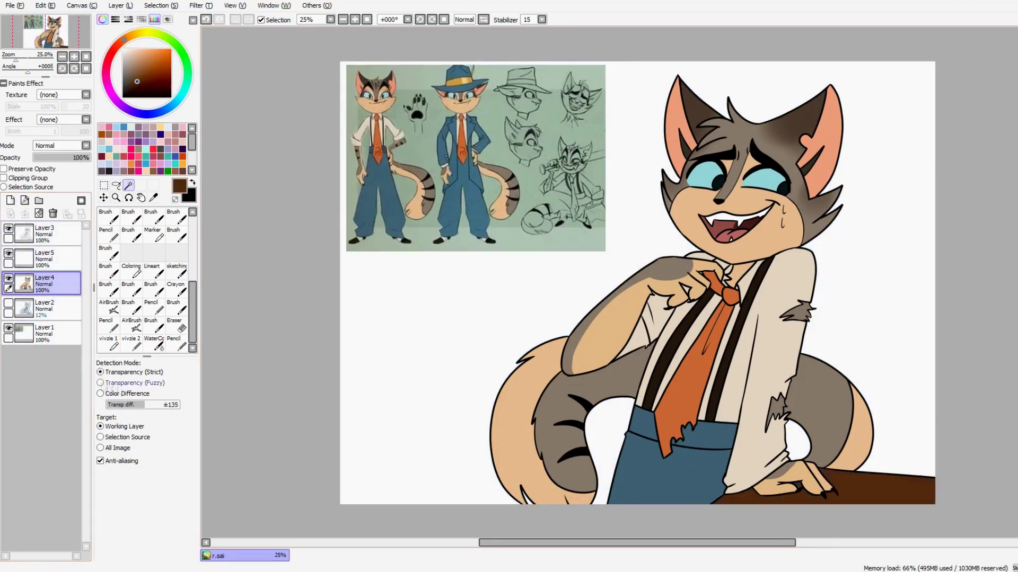
Step: Select the background around the cat, including the gaps beside the tail, and invert the selection for Layer5
{"action": "scroll", "coordinate": [618, 284], "scroll_direction": "down", "scroll_amount": 1}
{"action": "left_click", "coordinate": [371, 318]}
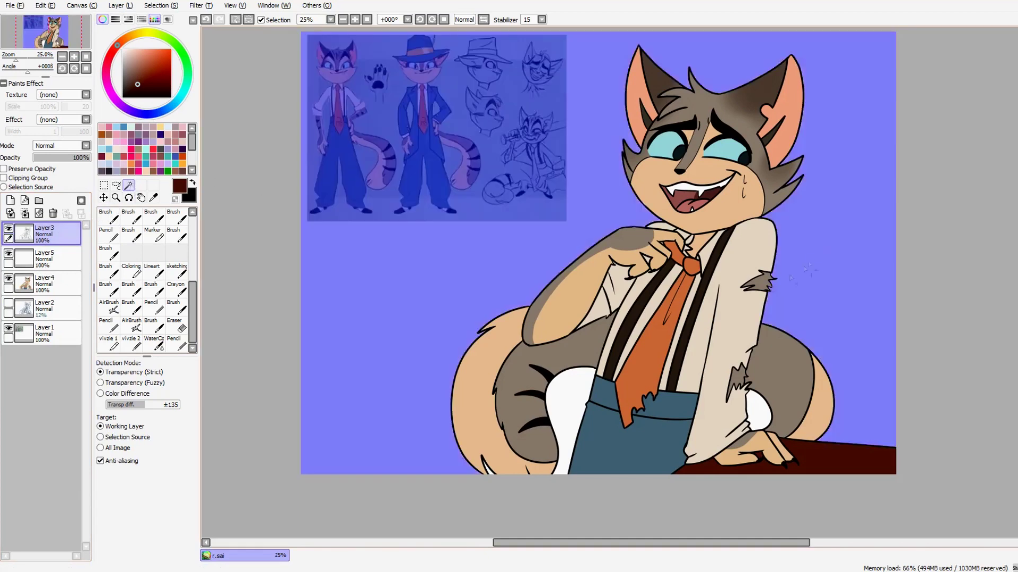
{"action": "left_click", "coordinate": [571, 419]}
{"action": "left_click", "coordinate": [757, 408]}
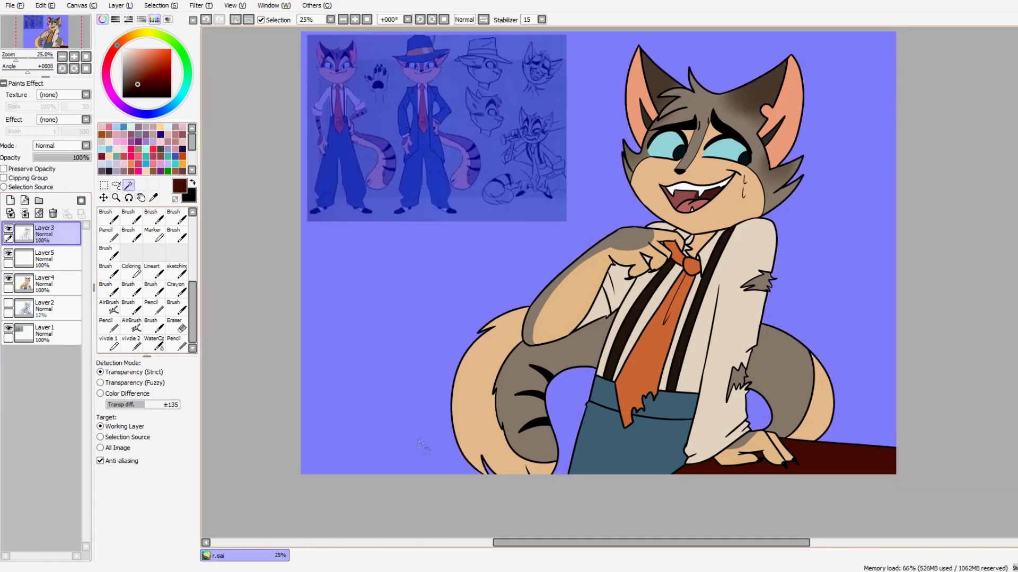
{"action": "left_click", "coordinate": [56, 254]}
Step: Set Layer5 to Multiply and airbrush magenta shading over the head, clothes, arms and tail at size 415
{"action": "left_click", "coordinate": [106, 77]}
{"action": "left_click", "coordinate": [131, 325]}
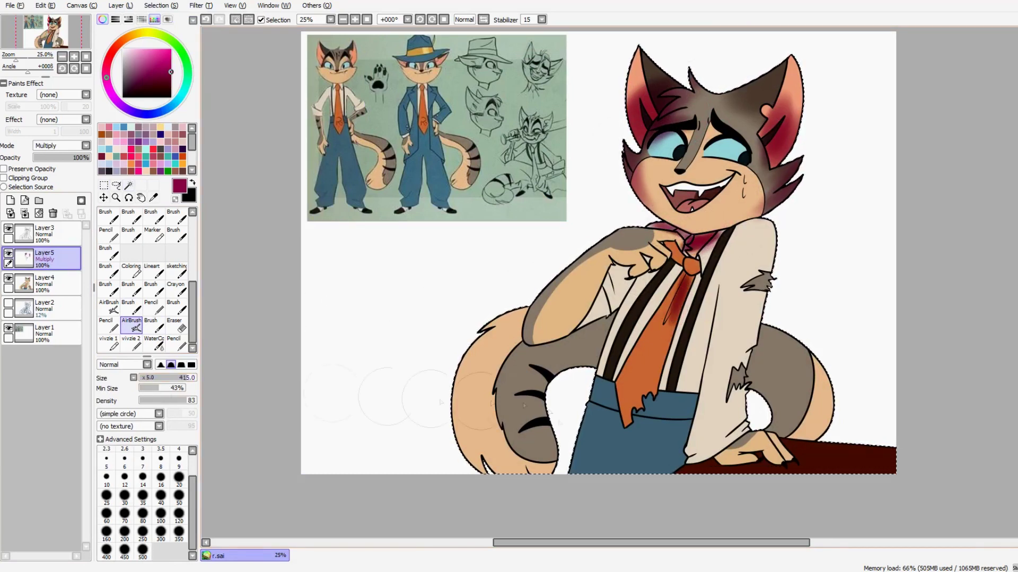
{"action": "mouse_move", "coordinate": [671, 473]}
{"action": "left_mouse_down"}
{"action": "mouse_move", "coordinate": [719, 294]}
{"action": "mouse_move", "coordinate": [638, 431]}
{"action": "mouse_move", "coordinate": [710, 241]}
{"action": "mouse_move", "coordinate": [646, 288]}
{"action": "mouse_move", "coordinate": [742, 315]}
{"action": "mouse_move", "coordinate": [767, 270]}
{"action": "mouse_move", "coordinate": [731, 268]}
{"action": "mouse_move", "coordinate": [703, 474]}
{"action": "mouse_move", "coordinate": [771, 430]}
{"action": "mouse_move", "coordinate": [800, 401]}
{"action": "left_mouse_up"}
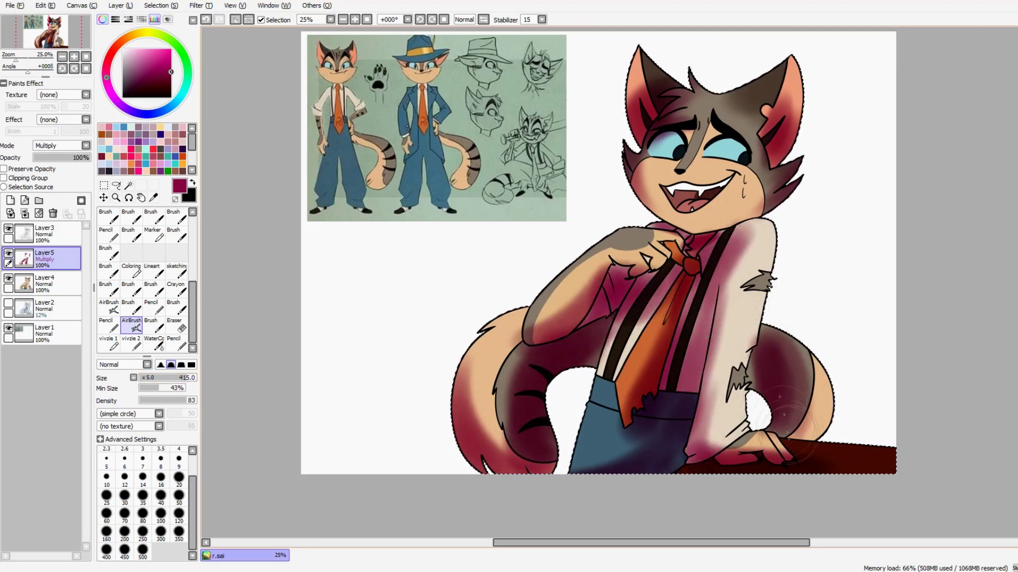
Step: Duplicate the Layer5 shading and recolour the copy dark red with Preserve Opacity on
{"action": "left_click", "coordinate": [123, 5]}
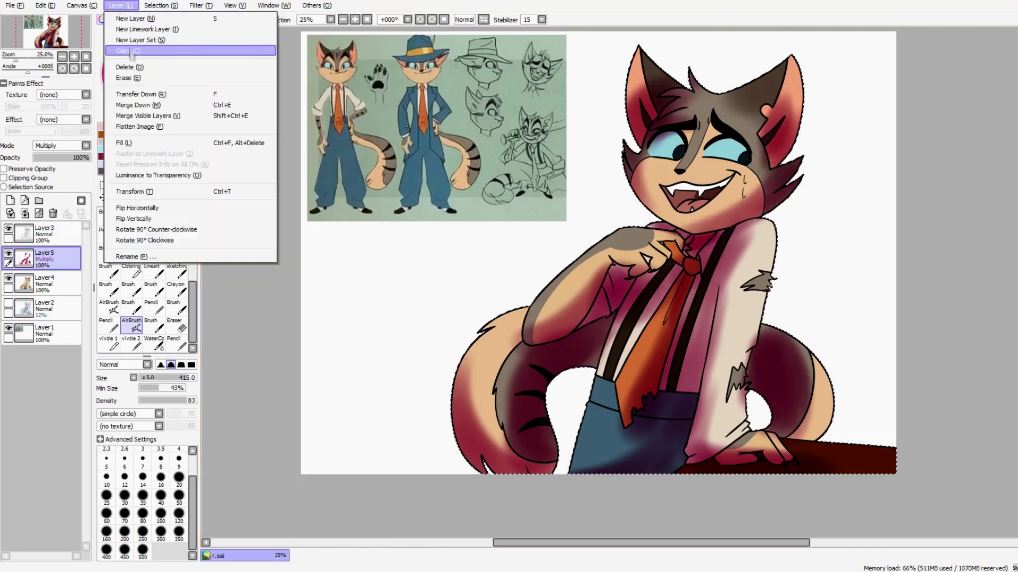
{"action": "left_click", "coordinate": [154, 48]}
{"action": "left_click", "coordinate": [9, 254]}
{"action": "left_click", "coordinate": [53, 281]}
{"action": "left_click_drag", "start_coordinate": [80, 157], "coordinate": [46, 161]}
{"action": "left_click", "coordinate": [53, 255]}
{"action": "left_click", "coordinate": [8, 254]}
Step: Carve hard-edged light areas out of the shading on the face, ears and hair with the Eraser at size 105
{"action": "left_click", "coordinate": [174, 325]}
{"action": "left_click", "coordinate": [179, 480]}
{"action": "scroll", "coordinate": [543, 294], "scroll_direction": "up", "scroll_amount": 2}
{"action": "left_click_drag", "start_coordinate": [542, 295], "coordinate": [582, 390]}
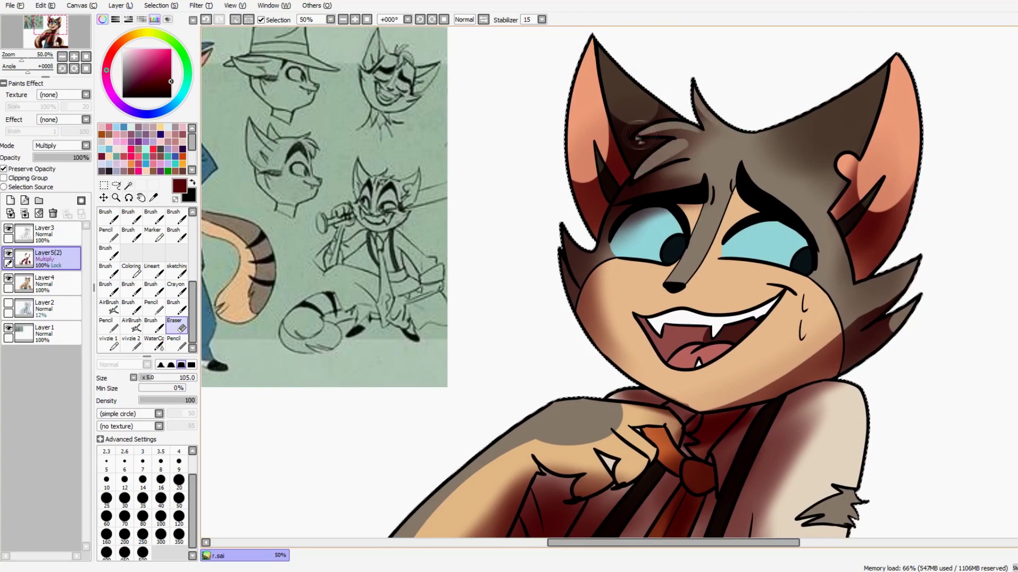
{"action": "left_click_drag", "start_coordinate": [639, 139], "coordinate": [638, 211]}
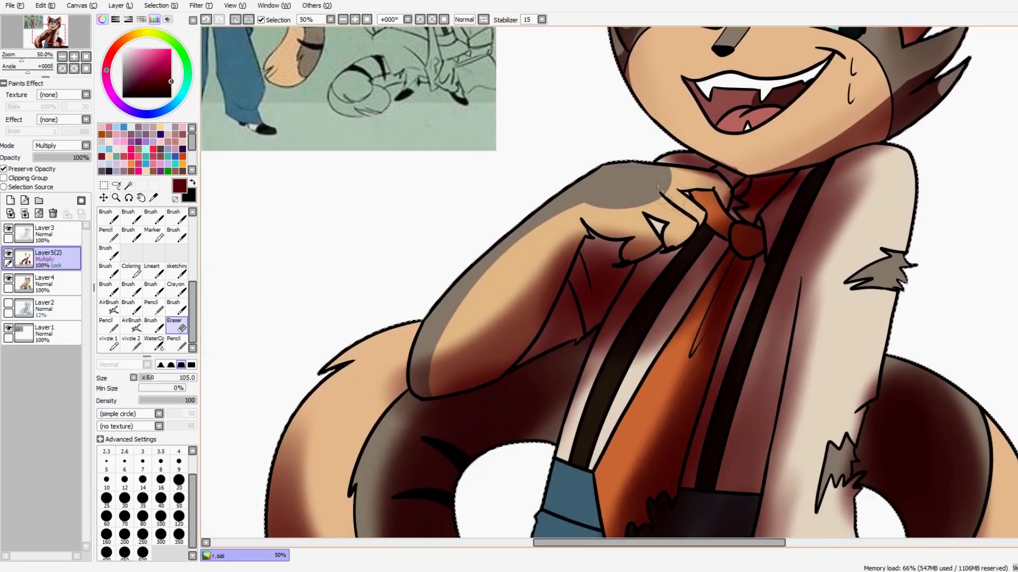
Step: Erase shading to form highlights on the collar, tie, tie knot and shirt front between the suspenders
{"action": "mouse_move", "coordinate": [658, 187]}
{"action": "left_mouse_down"}
{"action": "mouse_move", "coordinate": [696, 160]}
{"action": "mouse_move", "coordinate": [753, 202]}
{"action": "left_mouse_up"}
{"action": "scroll", "coordinate": [742, 239], "scroll_direction": "down", "scroll_amount": 3}
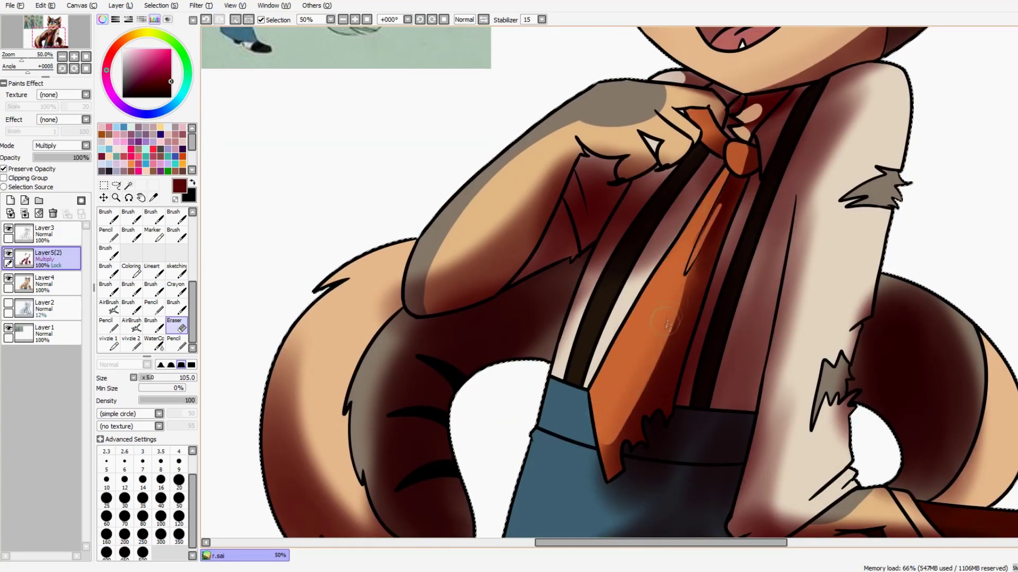
{"action": "mouse_move", "coordinate": [565, 355]}
{"action": "left_mouse_down"}
{"action": "mouse_move", "coordinate": [623, 226]}
{"action": "mouse_move", "coordinate": [610, 254]}
{"action": "mouse_move", "coordinate": [684, 183]}
{"action": "mouse_move", "coordinate": [636, 307]}
{"action": "left_mouse_up"}
{"action": "left_click_drag", "start_coordinate": [689, 175], "coordinate": [657, 297]}
{"action": "scroll", "coordinate": [657, 297], "scroll_direction": "right", "scroll_amount": 3}
{"action": "mouse_move", "coordinate": [630, 263]}
{"action": "left_mouse_down"}
{"action": "mouse_move", "coordinate": [617, 339]}
{"action": "mouse_move", "coordinate": [663, 265]}
{"action": "left_mouse_up"}
Step: Erase broad light areas from the shading on the trousers and the large tail curve with the Eraser at size 205
{"action": "scroll", "coordinate": [662, 265], "scroll_direction": "down", "scroll_amount": 3}
{"action": "scroll", "coordinate": [662, 265], "scroll_direction": "left", "scroll_amount": 2}
{"action": "mouse_move", "coordinate": [615, 296]}
{"action": "left_mouse_down"}
{"action": "mouse_move", "coordinate": [700, 270]}
{"action": "mouse_move", "coordinate": [666, 294]}
{"action": "mouse_move", "coordinate": [636, 284]}
{"action": "mouse_move", "coordinate": [659, 307]}
{"action": "left_mouse_up"}
{"action": "scroll", "coordinate": [659, 307], "scroll_direction": "up", "scroll_amount": 2}
{"action": "scroll", "coordinate": [659, 307], "scroll_direction": "left", "scroll_amount": 2}
{"action": "mouse_move", "coordinate": [403, 318]}
{"action": "left_mouse_down"}
{"action": "mouse_move", "coordinate": [467, 201]}
{"action": "mouse_move", "coordinate": [488, 371]}
{"action": "mouse_move", "coordinate": [509, 238]}
{"action": "left_mouse_up"}
{"action": "left_click", "coordinate": [176, 342]}
{"action": "left_click", "coordinate": [179, 498]}
{"action": "key", "text": "e"}
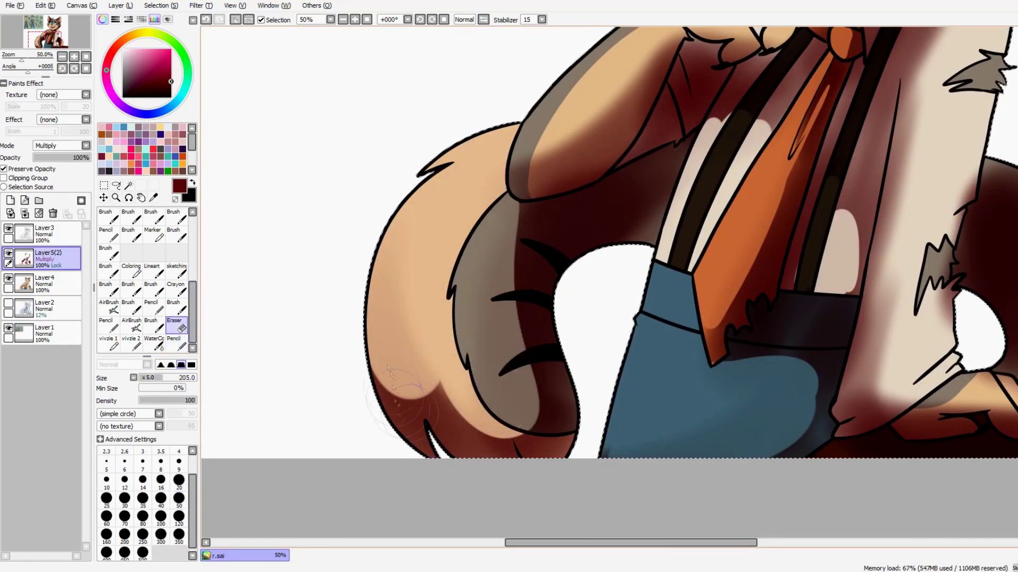
Step: Erase shading along the bent arm's sleeve edge at size 50 and down the long sleeve at size 225
{"action": "scroll", "coordinate": [493, 332], "scroll_direction": "up", "scroll_amount": 3}
{"action": "scroll", "coordinate": [494, 331], "scroll_direction": "right", "scroll_amount": 2}
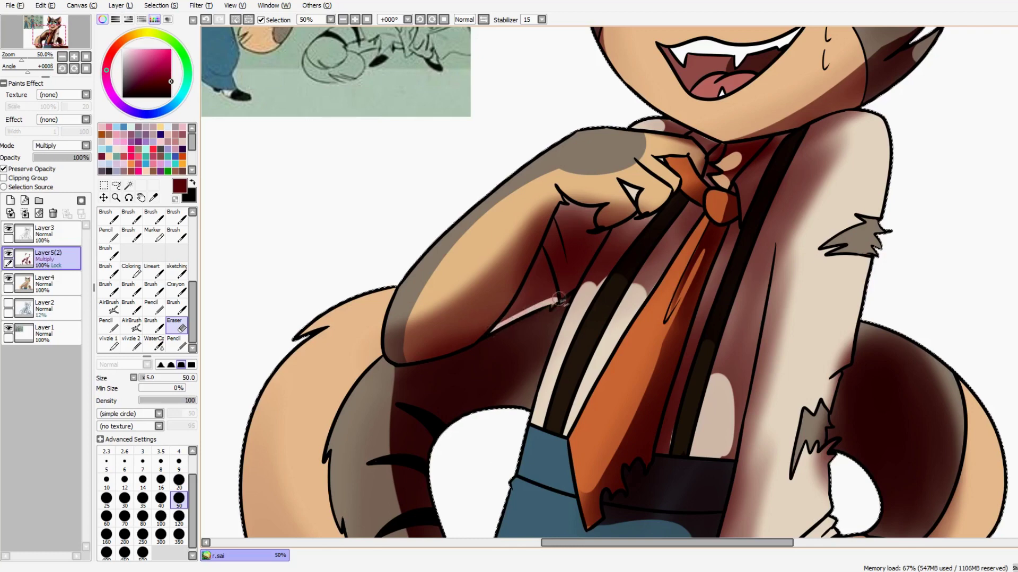
{"action": "scroll", "coordinate": [559, 302], "scroll_direction": "right", "scroll_amount": 5}
{"action": "left_click_drag", "start_coordinate": [530, 249], "coordinate": [567, 212]}
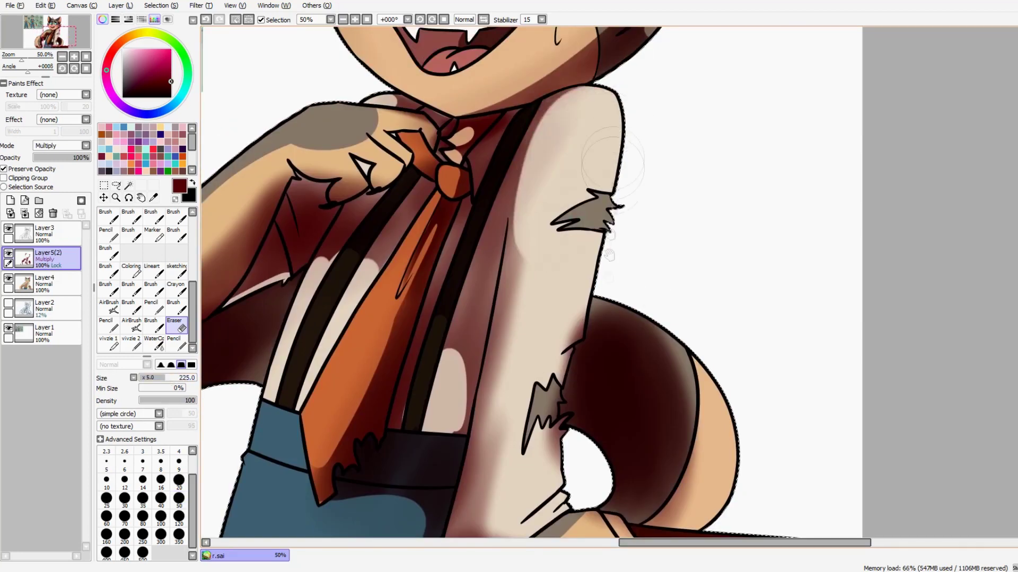
{"action": "scroll", "coordinate": [606, 172], "scroll_direction": "down", "scroll_amount": 3}
{"action": "scroll", "coordinate": [606, 171], "scroll_direction": "left", "scroll_amount": 1}
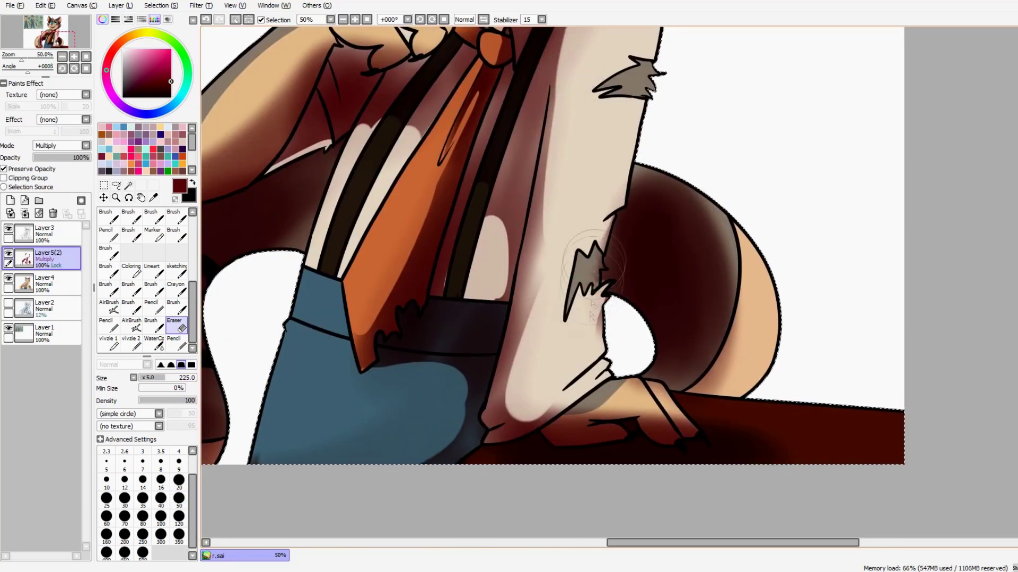
Step: Paint dark red shadows into the long sleeve's cuff folds and around its torn elbow with the Pencil
{"action": "key", "text": "n"}
{"action": "left_click_drag", "start_coordinate": [609, 362], "coordinate": [573, 387]}
{"action": "left_click_drag", "start_coordinate": [604, 291], "coordinate": [591, 233]}
{"action": "scroll", "coordinate": [583, 318], "scroll_direction": "down", "scroll_amount": 2}
{"action": "scroll", "coordinate": [583, 318], "scroll_direction": "left", "scroll_amount": 1}
Step: Erase excess shading from the tail behind the long sleeve and the planted hand, reducing the Eraser to size 75
{"action": "left_click", "coordinate": [176, 325]}
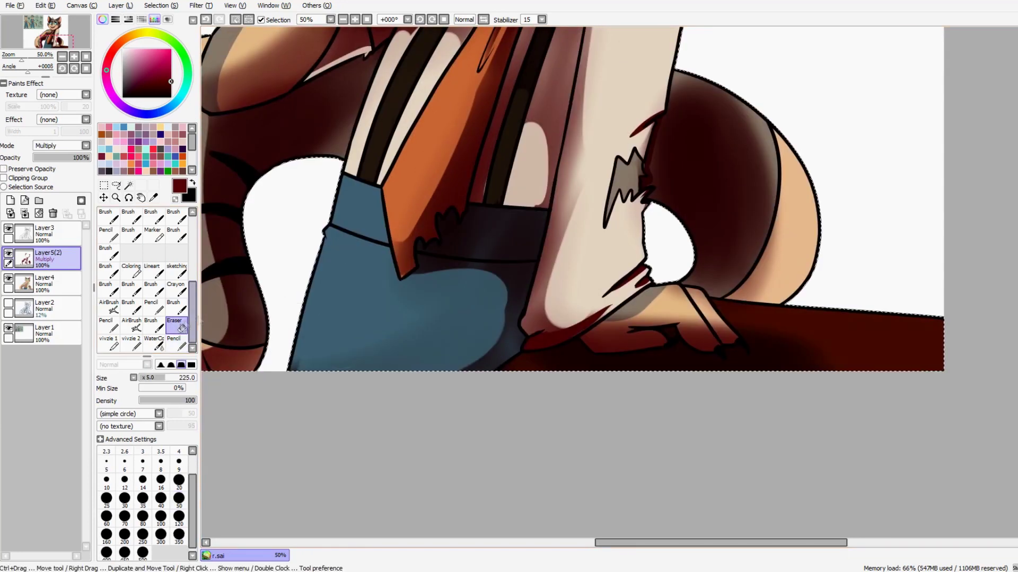
{"action": "left_click_drag", "start_coordinate": [768, 77], "coordinate": [721, 225]}
{"action": "key", "text": "ctrl+z"}
{"action": "left_click", "coordinate": [150, 378]}
{"action": "mouse_move", "coordinate": [721, 347]}
{"action": "left_mouse_down"}
{"action": "mouse_move", "coordinate": [681, 293]}
{"action": "mouse_move", "coordinate": [707, 305]}
{"action": "left_mouse_up"}
Step: Set the Layer5(2) shading's opacity to 28% and merge it down into Layer4
{"action": "scroll", "coordinate": [678, 297], "scroll_direction": "down", "scroll_amount": 2}
{"action": "left_click_drag", "start_coordinate": [88, 158], "coordinate": [49, 157]}
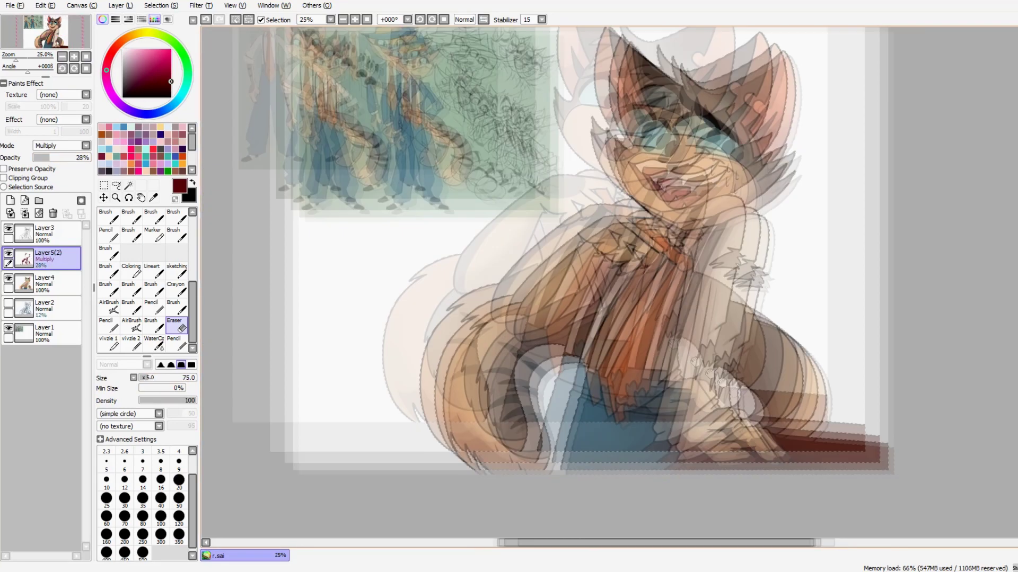
{"action": "scroll", "coordinate": [667, 276], "scroll_direction": "up", "scroll_amount": 1}
{"action": "key", "text": "ctrl+z"}
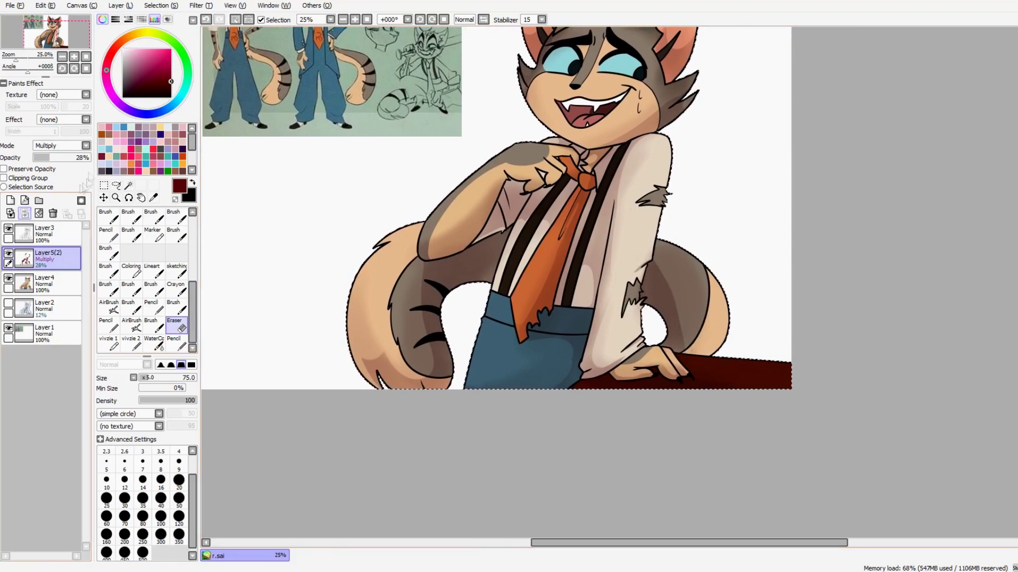
{"action": "key", "text": "ctrl+z"}
Step: On a new Multiply layer, paint dark red shadows across the upper eyes and under the chin with the Pencil at size 50
{"action": "key", "text": "n"}
{"action": "scroll", "coordinate": [631, 332], "scroll_direction": "up", "scroll_amount": 2}
{"action": "left_click_drag", "start_coordinate": [657, 147], "coordinate": [734, 150]}
{"action": "key", "text": "ctrl+z"}
{"action": "left_click_drag", "start_coordinate": [664, 148], "coordinate": [732, 150]}
{"action": "left_click_drag", "start_coordinate": [606, 150], "coordinate": [822, 213]}
{"action": "left_click_drag", "start_coordinate": [761, 206], "coordinate": [822, 212]}
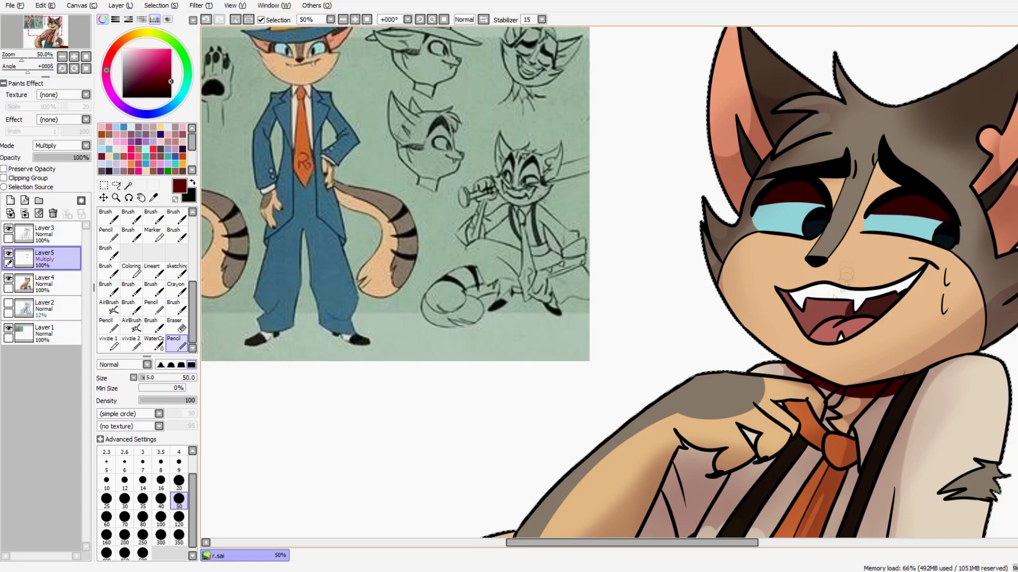
Step: Paint dark red shadows along the inner edges of both ears and around the ear notch
{"action": "left_click_drag", "start_coordinate": [827, 175], "coordinate": [541, 244]}
{"action": "left_click_drag", "start_coordinate": [689, 253], "coordinate": [709, 303]}
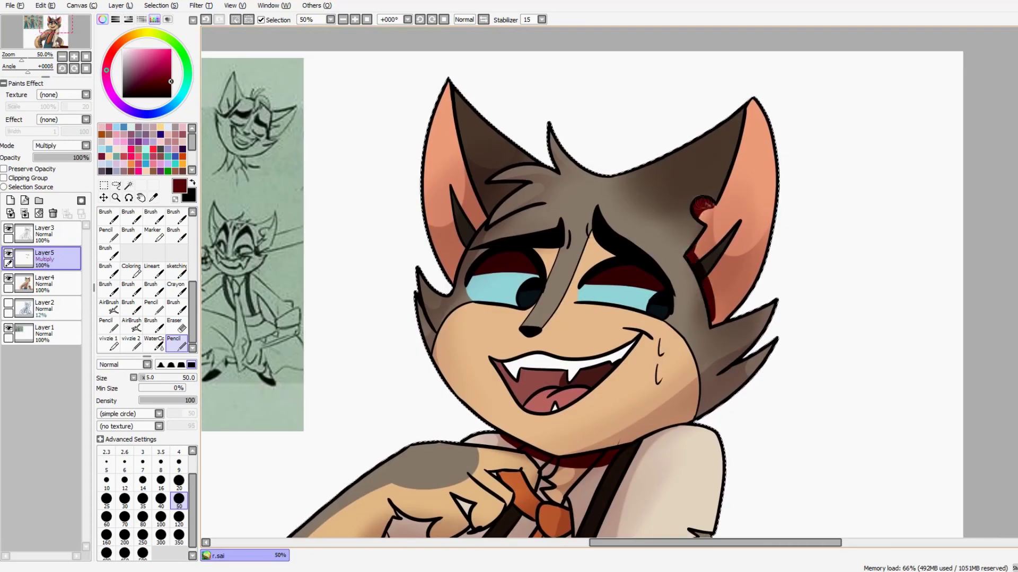
{"action": "key", "text": "ctrl+z"}
{"action": "left_click_drag", "start_coordinate": [450, 90], "coordinate": [466, 233]}
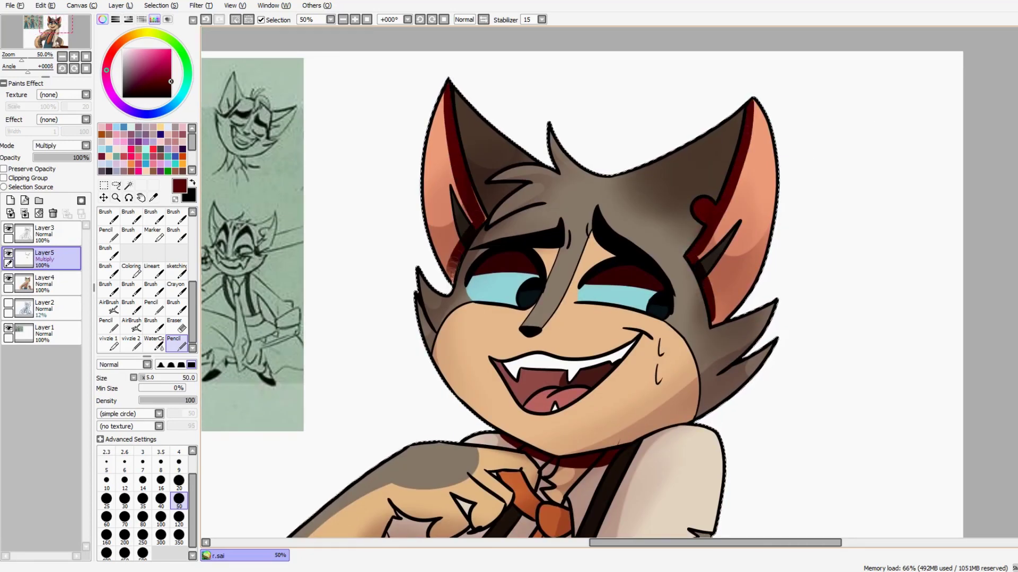
Step: Paint dark red shadows under the raised forearm, inside its short sleeve and along the tie's edge
{"action": "left_click_drag", "start_coordinate": [448, 518], "coordinate": [656, 243]}
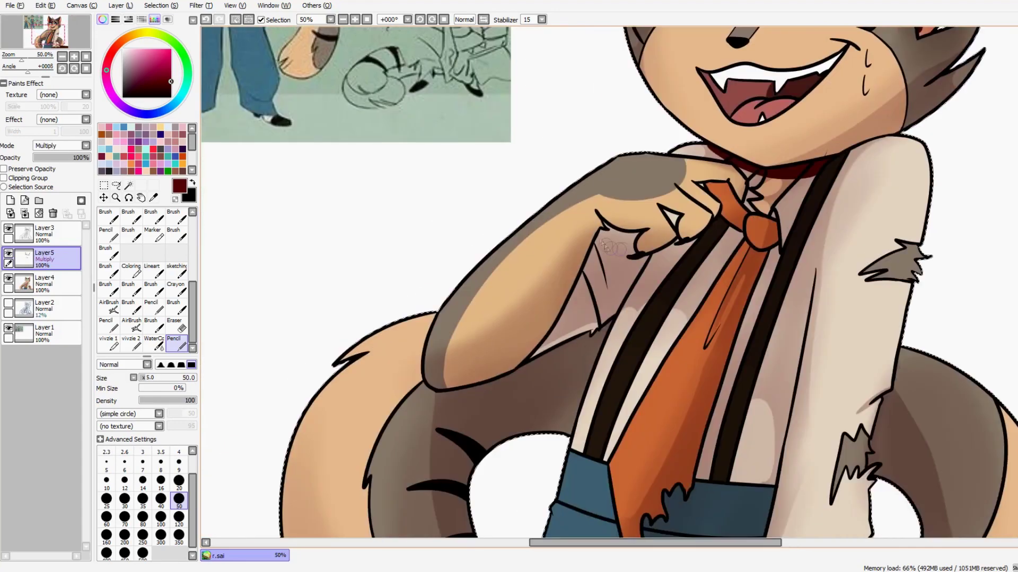
{"action": "left_click_drag", "start_coordinate": [735, 233], "coordinate": [712, 182]}
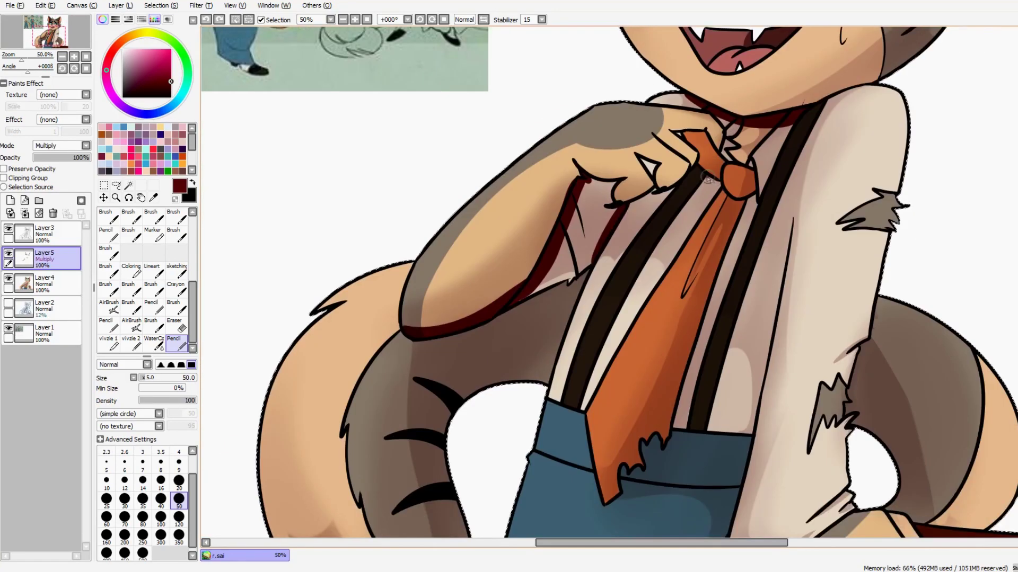
{"action": "left_click_drag", "start_coordinate": [752, 212], "coordinate": [760, 143]}
{"action": "left_click_drag", "start_coordinate": [713, 254], "coordinate": [681, 361]}
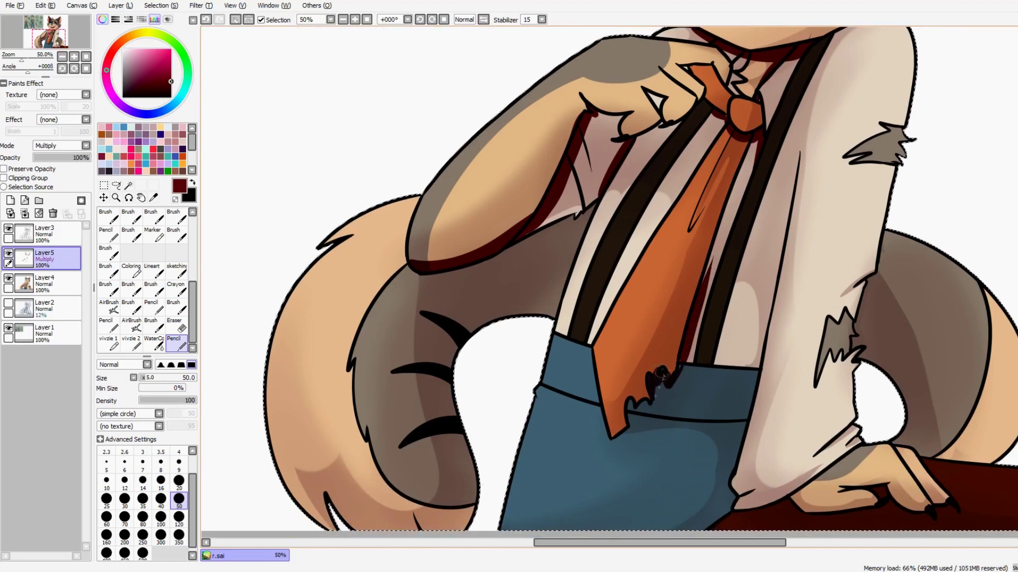
Step: Paint dark red shadows below the tie's ragged end and down the shirt's side, undoing the last two strokes
{"action": "mouse_move", "coordinate": [747, 414]}
{"action": "left_mouse_down"}
{"action": "mouse_move", "coordinate": [535, 389]}
{"action": "mouse_move", "coordinate": [601, 414]}
{"action": "left_mouse_up"}
{"action": "left_click_drag", "start_coordinate": [583, 209], "coordinate": [545, 332]}
{"action": "mouse_move", "coordinate": [530, 241]}
{"action": "left_mouse_down"}
{"action": "mouse_move", "coordinate": [414, 281]}
{"action": "mouse_move", "coordinate": [579, 217]}
{"action": "left_mouse_up"}
{"action": "key", "text": "ctrl+z"}
{"action": "key", "text": "ctrl+z"}
Step: Paint dark red shadows inside the long sleeve's tears and on the tail along the sleeve's edge
{"action": "left_click_drag", "start_coordinate": [843, 328], "coordinate": [732, 305]}
{"action": "left_click_drag", "start_coordinate": [731, 127], "coordinate": [782, 109]}
{"action": "left_click_drag", "start_coordinate": [767, 246], "coordinate": [737, 226]}
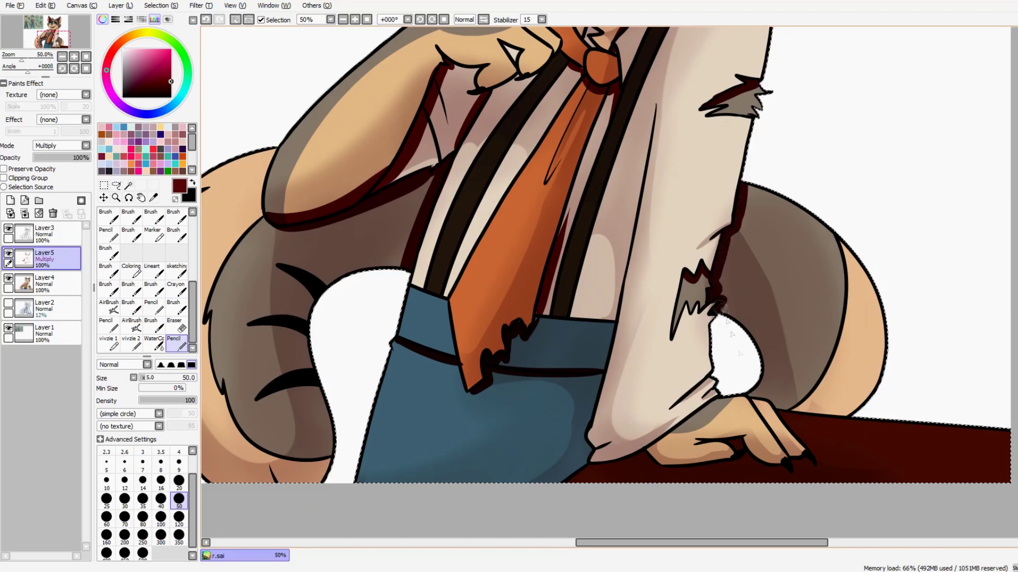
Step: Set the opacity of the Layer5 Multiply shading to 24%
{"action": "left_click_drag", "start_coordinate": [621, 465], "coordinate": [710, 330]}
{"action": "scroll", "coordinate": [610, 265], "scroll_direction": "down", "scroll_amount": 2}
{"action": "left_click_drag", "start_coordinate": [79, 158], "coordinate": [47, 157]}
Step: On a new layer above the line art, paint a white highlight on each pupil with the Pencil
{"action": "left_click", "coordinate": [38, 241]}
{"action": "key", "text": "ctrl+shift+n"}
{"action": "left_click", "coordinate": [123, 49]}
{"action": "scroll", "coordinate": [815, 228], "scroll_direction": "up", "scroll_amount": 2}
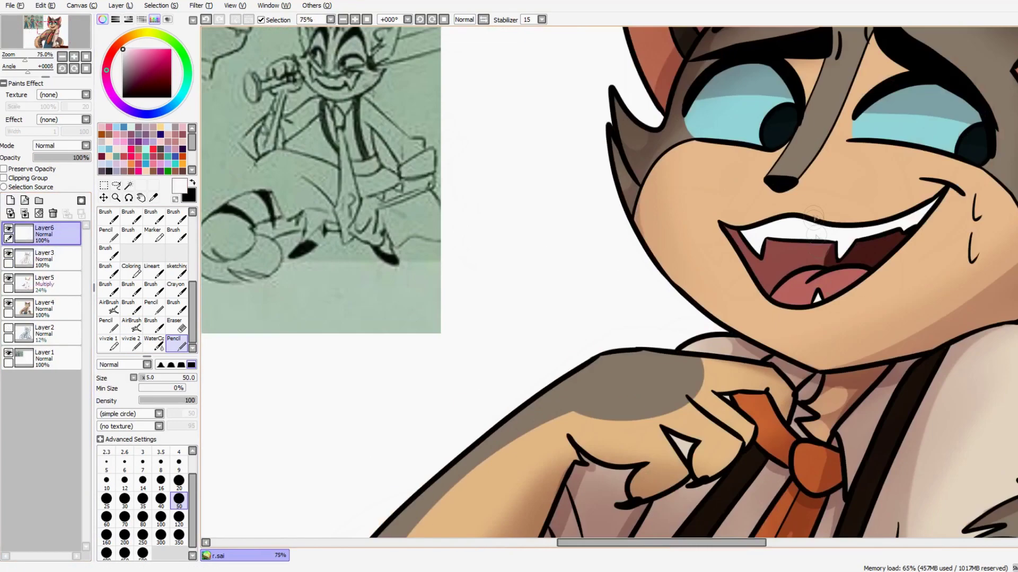
{"action": "left_click_drag", "start_coordinate": [923, 189], "coordinate": [889, 249]}
{"action": "left_click_drag", "start_coordinate": [917, 186], "coordinate": [941, 188]}
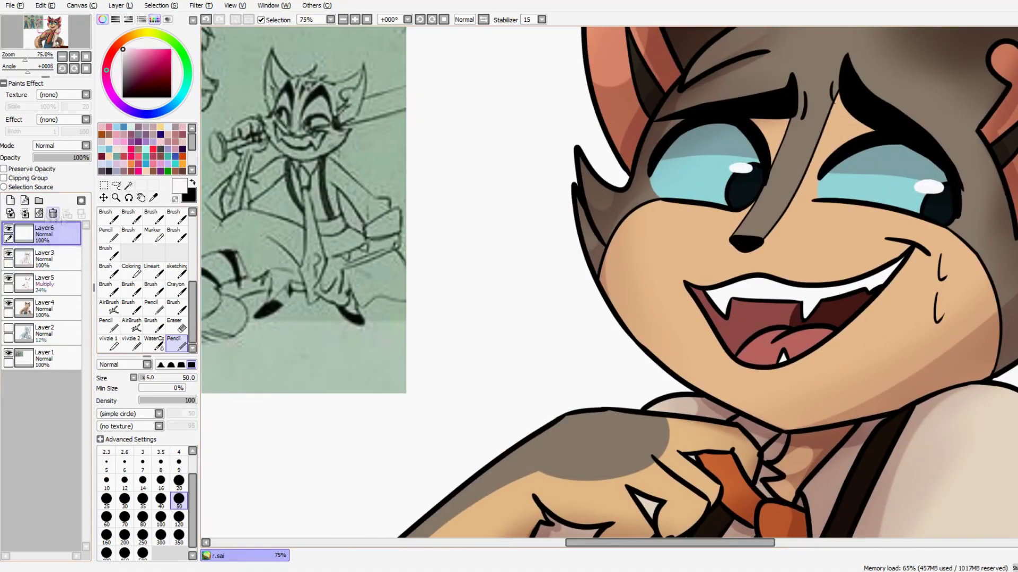
Step: On another new layer, draw dark brown scratch marks on the cheeks, long sleeve, raised forearm and tail
{"action": "key", "text": "ctrl+shift+n"}
{"action": "left_click", "coordinate": [980, 297], "text": "alt"}
{"action": "mouse_move", "coordinate": [984, 279]}
{"action": "left_mouse_down"}
{"action": "mouse_move", "coordinate": [980, 323]}
{"action": "mouse_move", "coordinate": [966, 341]}
{"action": "left_mouse_up"}
{"action": "left_click_drag", "start_coordinate": [742, 371], "coordinate": [713, 254]}
{"action": "mouse_move", "coordinate": [983, 324]}
{"action": "left_mouse_down"}
{"action": "mouse_move", "coordinate": [910, 341]}
{"action": "mouse_move", "coordinate": [955, 368]}
{"action": "left_mouse_up"}
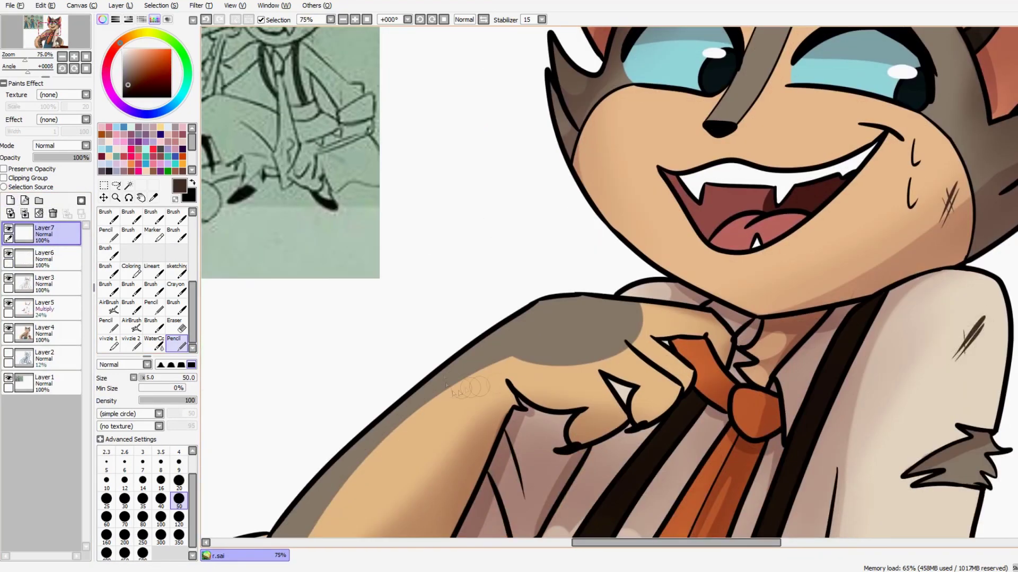
{"action": "scroll", "coordinate": [439, 431], "scroll_direction": "down", "scroll_amount": 2}
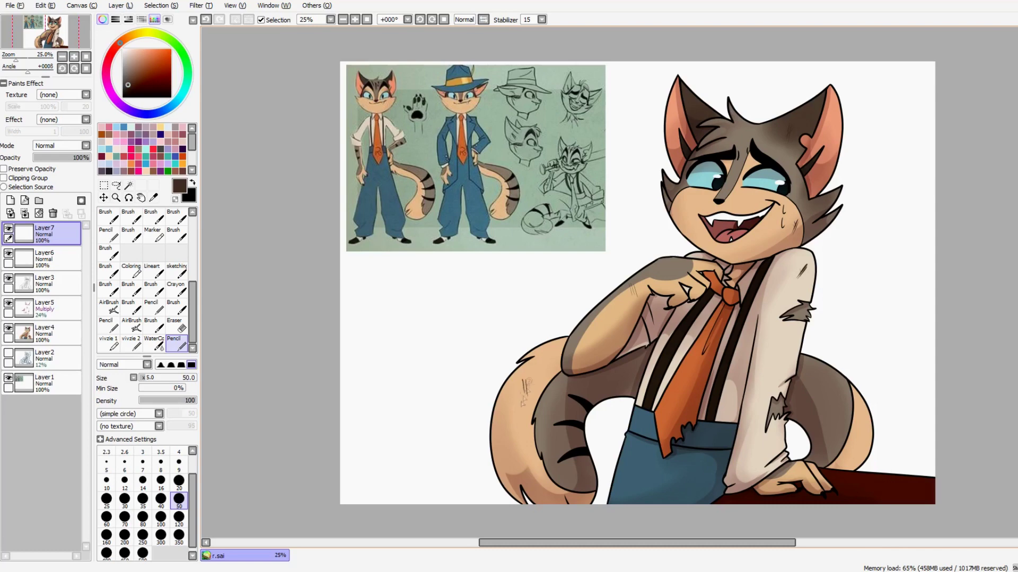
{"action": "left_click_drag", "start_coordinate": [919, 247], "coordinate": [883, 279]}
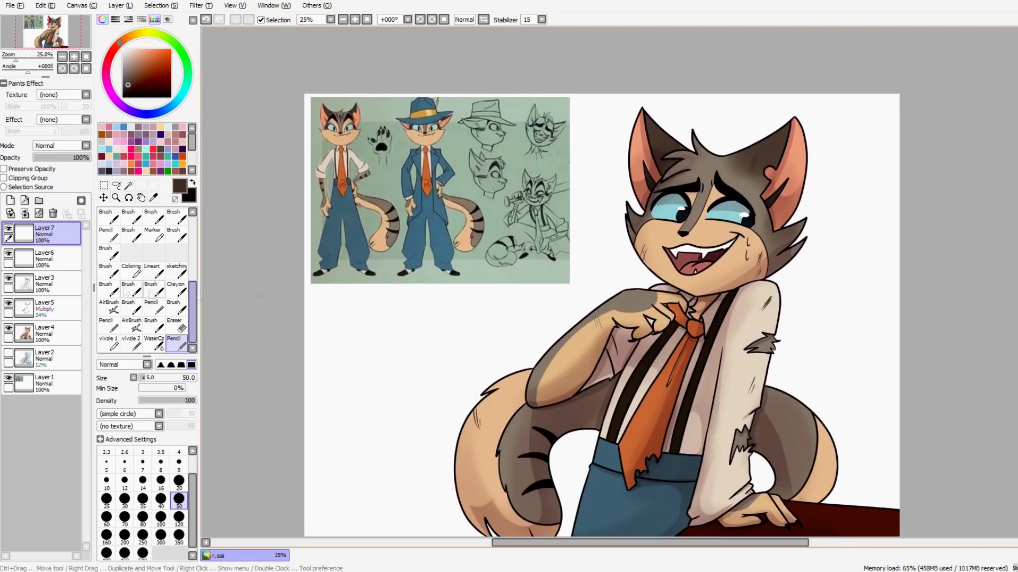
Step: Create a Luminosity layer over the merged Layer4 and select the character by inverting a Magic Wand selection of the background
{"action": "left_click", "coordinate": [48, 308]}
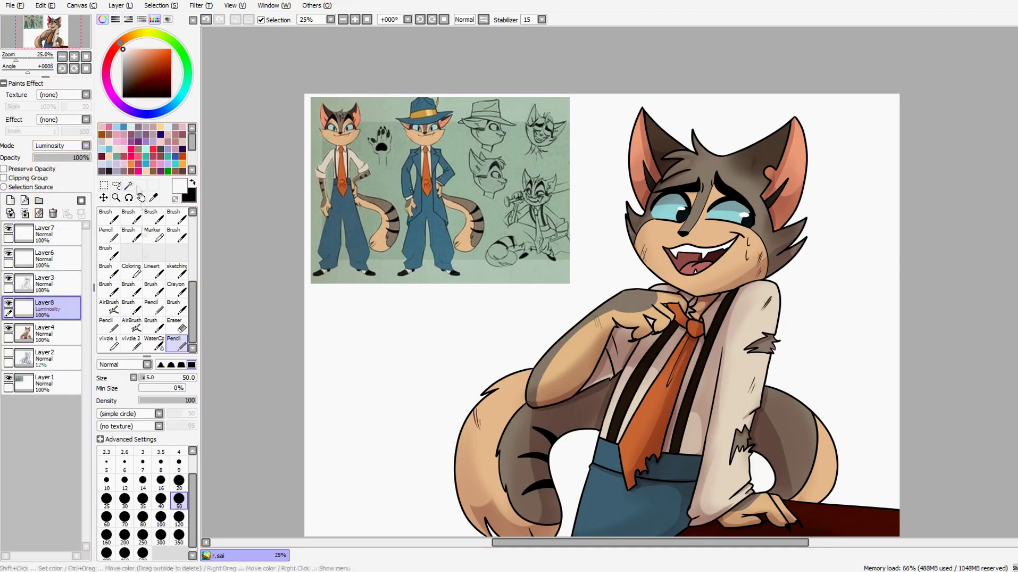
{"action": "left_click", "coordinate": [48, 284]}
{"action": "left_click", "coordinate": [127, 185]}
{"action": "left_click", "coordinate": [371, 424]}
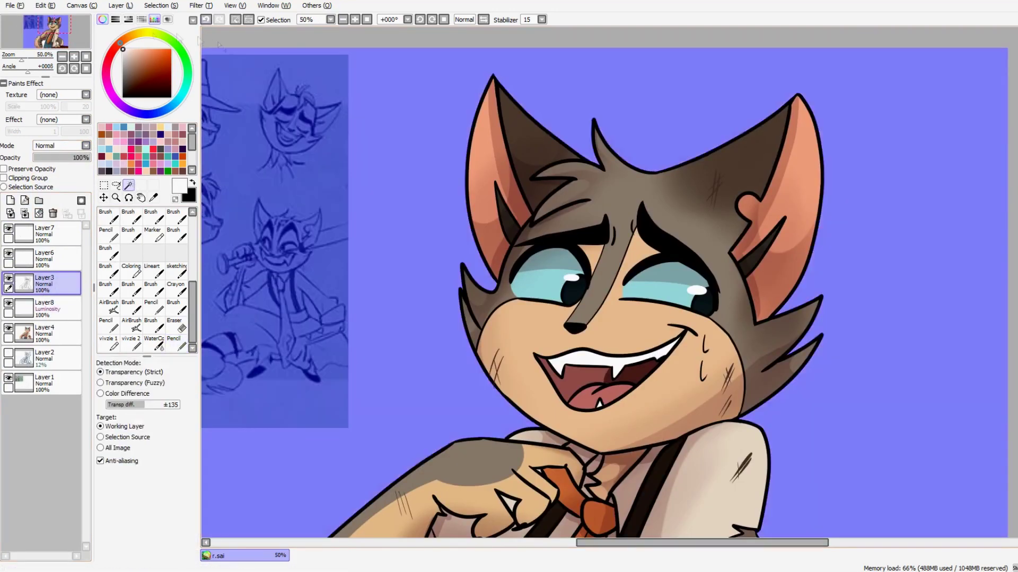
{"action": "key", "text": "ctrl+i"}
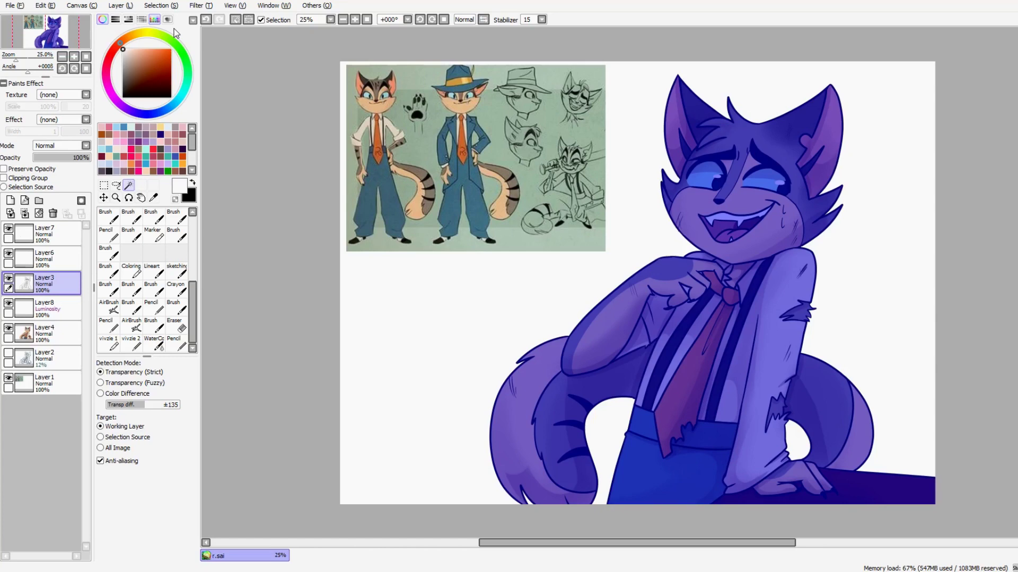
Step: On the Luminosity layer Layer8, paint white rim highlights along the hair tuft, ears and cheek fur with the Pencil at size 50
{"action": "left_click", "coordinate": [47, 310]}
{"action": "key", "text": "n"}
{"action": "scroll", "coordinate": [838, 382], "scroll_direction": "up", "scroll_amount": 1}
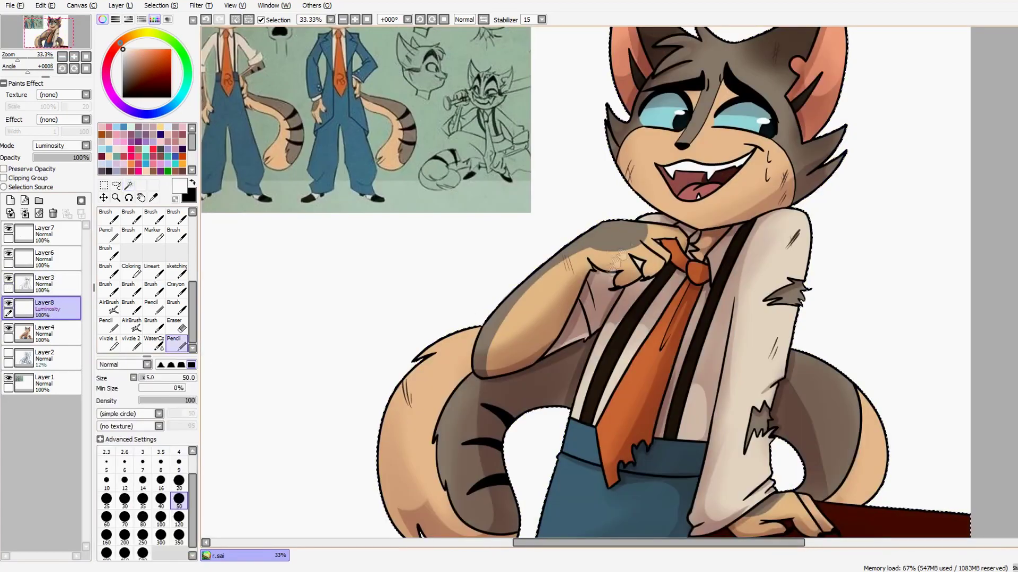
{"action": "scroll", "coordinate": [476, 327], "scroll_direction": "down", "scroll_amount": 3}
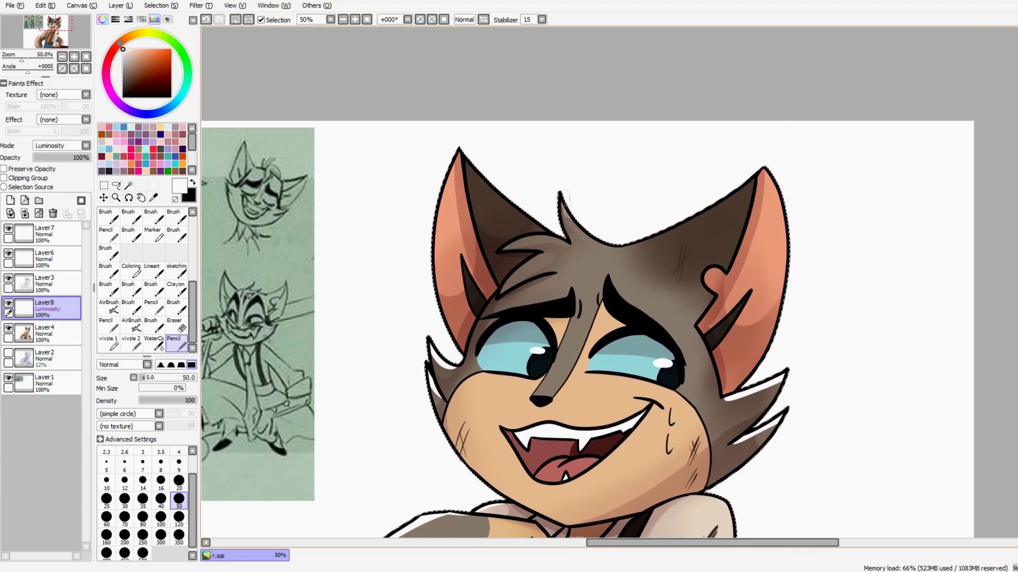
{"action": "mouse_move", "coordinate": [565, 196]}
{"action": "left_mouse_down"}
{"action": "mouse_move", "coordinate": [609, 245]}
{"action": "mouse_move", "coordinate": [636, 249]}
{"action": "left_mouse_up"}
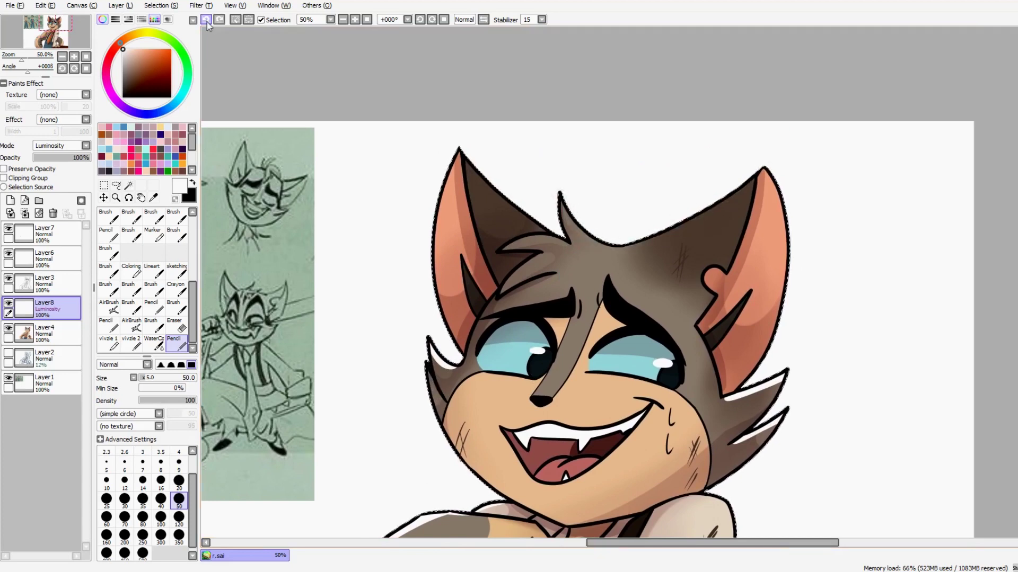
{"action": "left_click_drag", "start_coordinate": [560, 198], "coordinate": [610, 244]}
{"action": "mouse_move", "coordinate": [610, 245]}
{"action": "left_mouse_down"}
{"action": "mouse_move", "coordinate": [763, 168]}
{"action": "mouse_move", "coordinate": [784, 202]}
{"action": "mouse_move", "coordinate": [790, 281]}
{"action": "mouse_move", "coordinate": [779, 350]}
{"action": "mouse_move", "coordinate": [842, 360]}
{"action": "left_mouse_up"}
{"action": "left_click_drag", "start_coordinate": [461, 154], "coordinate": [493, 196]}
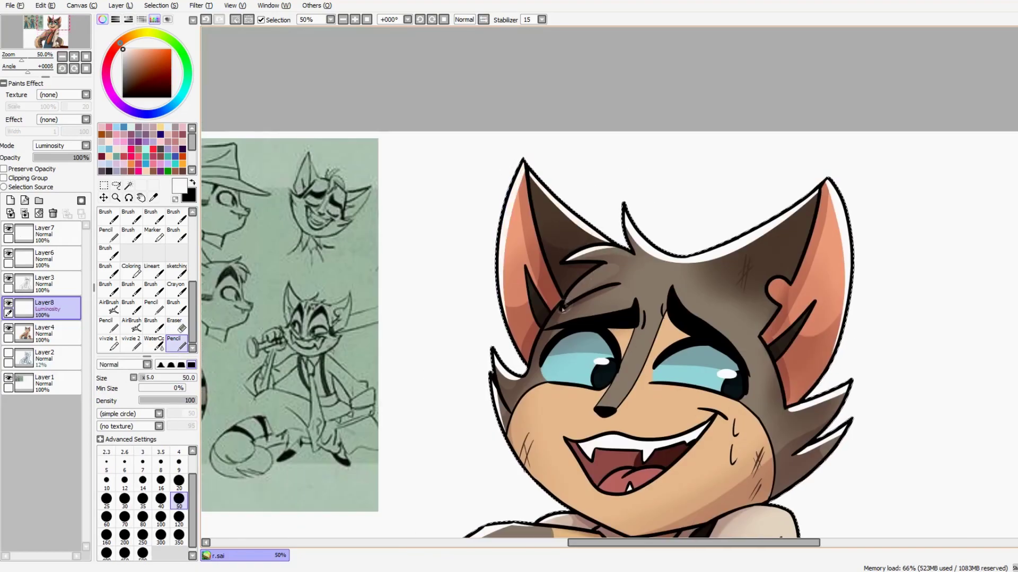
Step: Paint white rim highlights along the long sleeve's outer edge, its tears and cuff, and the trousers' side
{"action": "left_click_drag", "start_coordinate": [722, 461], "coordinate": [715, 132]}
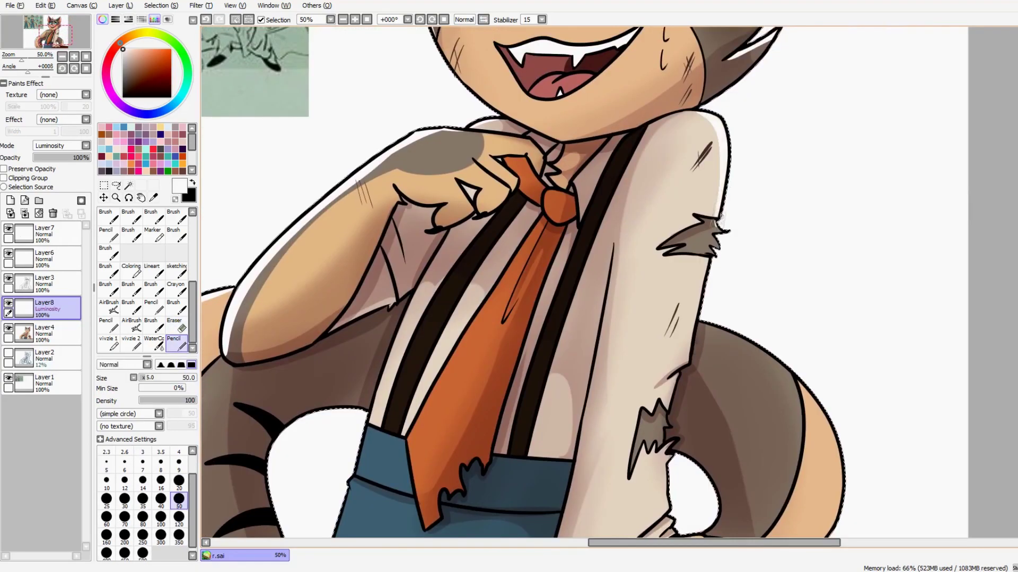
{"action": "left_click_drag", "start_coordinate": [711, 255], "coordinate": [705, 148]}
{"action": "mouse_move", "coordinate": [707, 371]}
{"action": "left_mouse_down"}
{"action": "mouse_move", "coordinate": [702, 252]}
{"action": "mouse_move", "coordinate": [713, 217]}
{"action": "left_mouse_up"}
{"action": "mouse_move", "coordinate": [708, 289]}
{"action": "left_mouse_down"}
{"action": "mouse_move", "coordinate": [705, 365]}
{"action": "mouse_move", "coordinate": [670, 295]}
{"action": "left_mouse_up"}
{"action": "left_click_drag", "start_coordinate": [649, 349], "coordinate": [678, 356]}
{"action": "left_click_drag", "start_coordinate": [366, 194], "coordinate": [257, 524]}
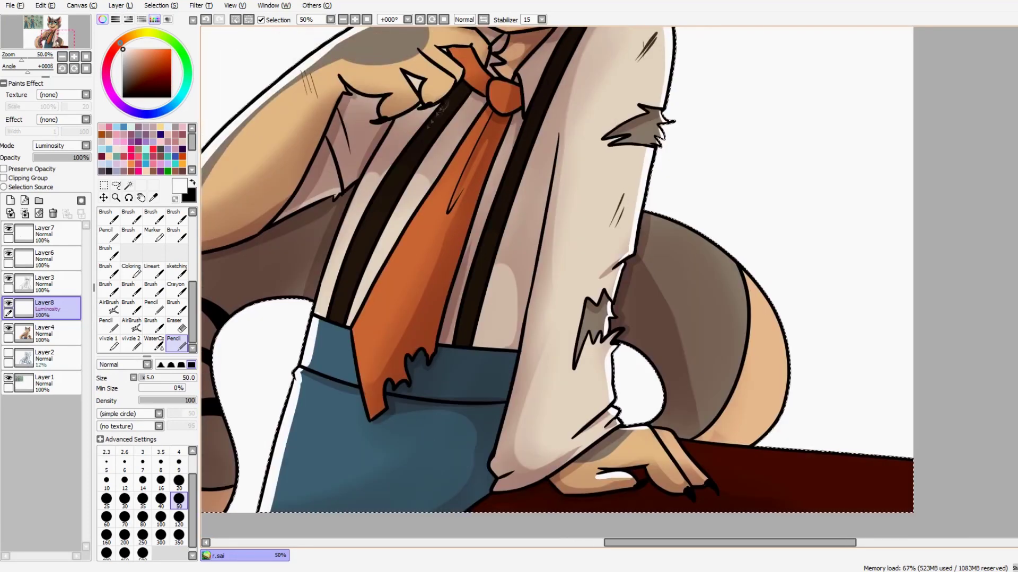
Step: Paint white highlights along both suspender straps, undoing and redrawing the first stroke
{"action": "left_click_drag", "start_coordinate": [512, 137], "coordinate": [459, 215]}
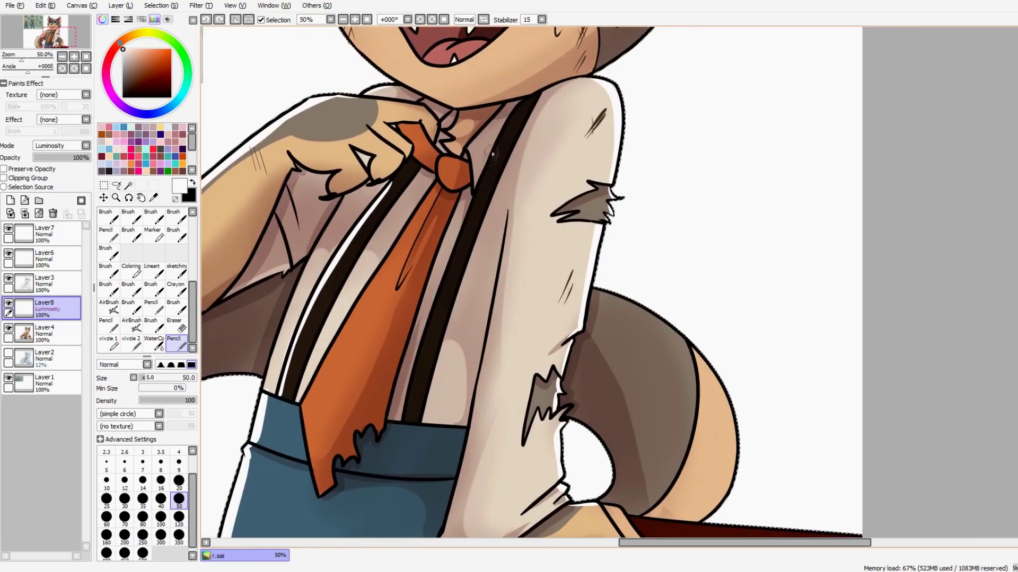
{"action": "key", "text": "ctrl+z"}
{"action": "left_click_drag", "start_coordinate": [440, 179], "coordinate": [313, 382]}
{"action": "key", "text": "e"}
{"action": "key", "text": "n"}
{"action": "key", "text": "e"}
{"action": "key", "text": "n"}
{"action": "left_click_drag", "start_coordinate": [508, 123], "coordinate": [490, 175]}
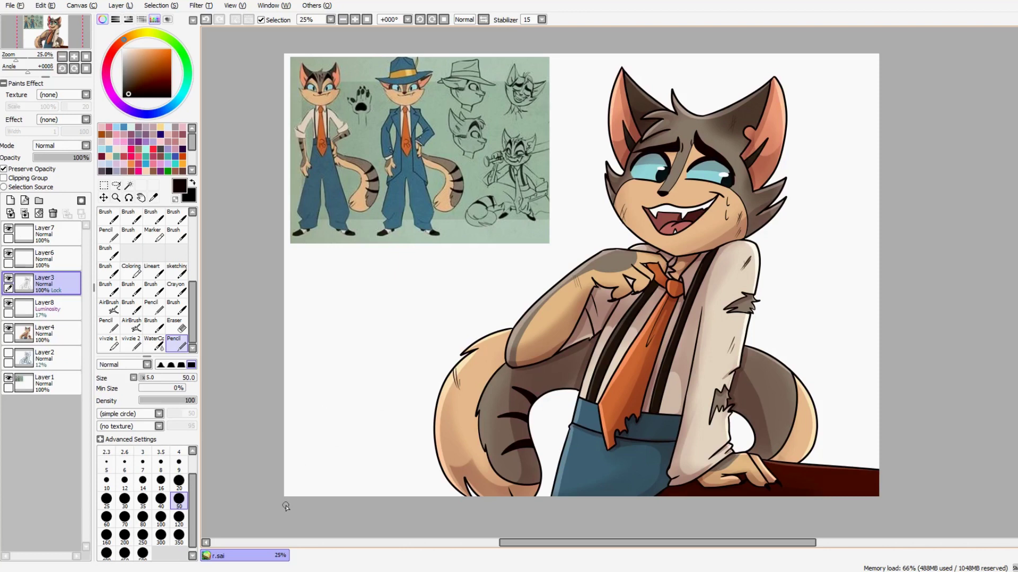
Step: Tint the opacity-locked Layer3 line art with the AirBrush, using colours sampled from the tail, sleeve and tie
{"action": "left_click", "coordinate": [131, 323]}
{"action": "left_click", "coordinate": [474, 353], "text": "alt"}
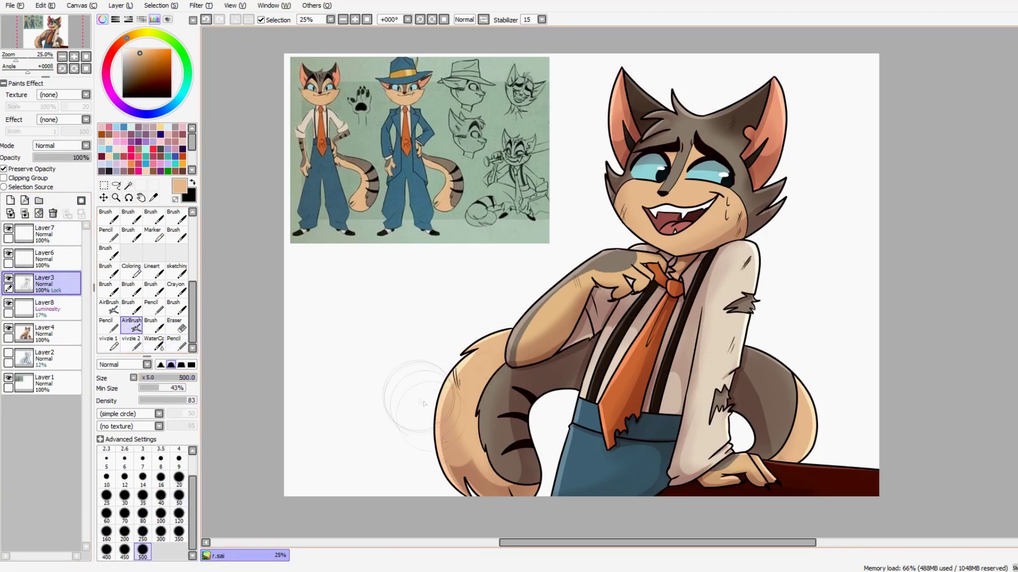
{"action": "left_click", "coordinate": [469, 351], "text": "alt"}
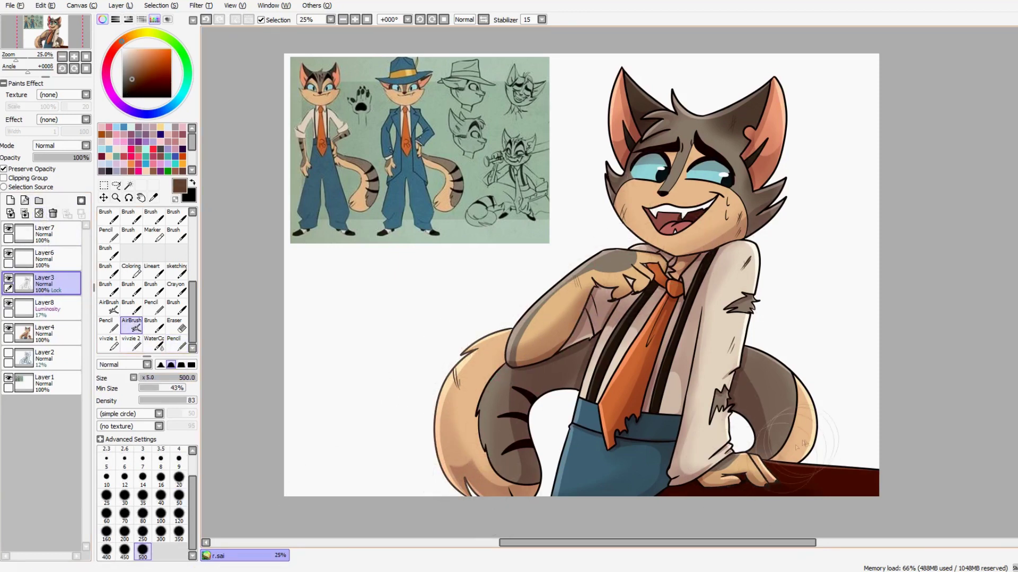
{"action": "left_click", "coordinate": [717, 343], "text": "alt"}
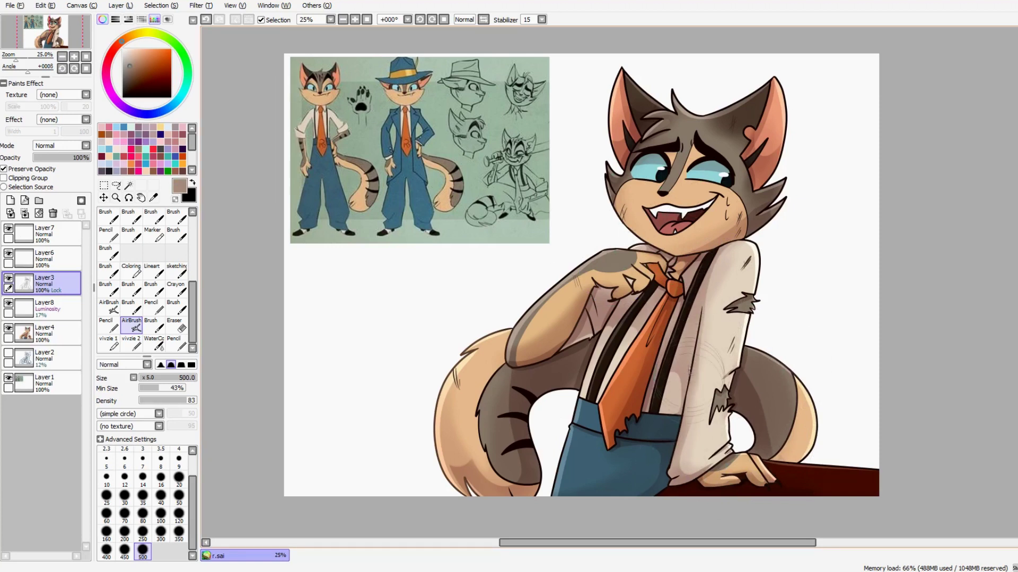
{"action": "left_click", "coordinate": [751, 287], "text": "alt"}
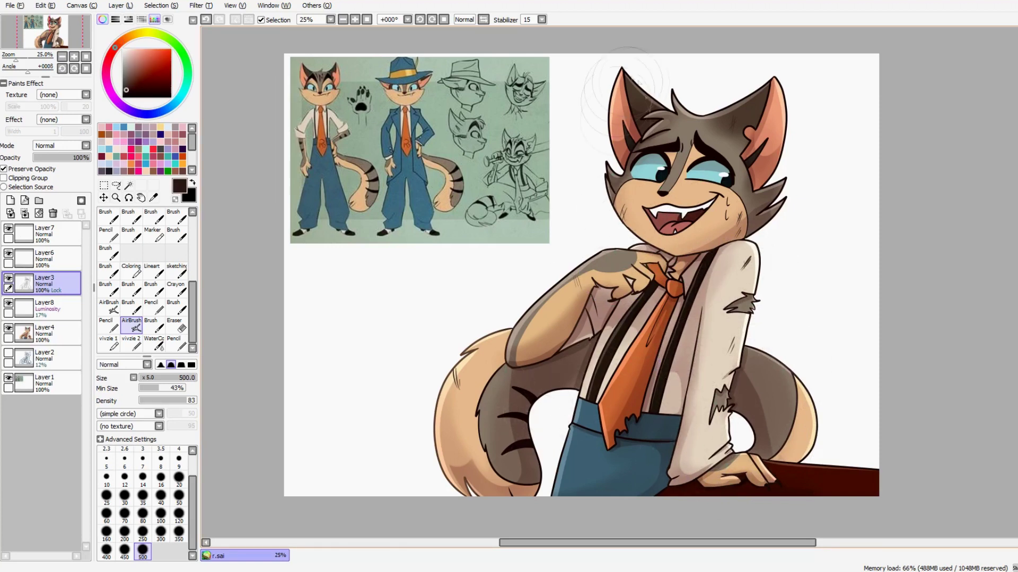
{"action": "left_click", "coordinate": [696, 307], "text": "alt"}
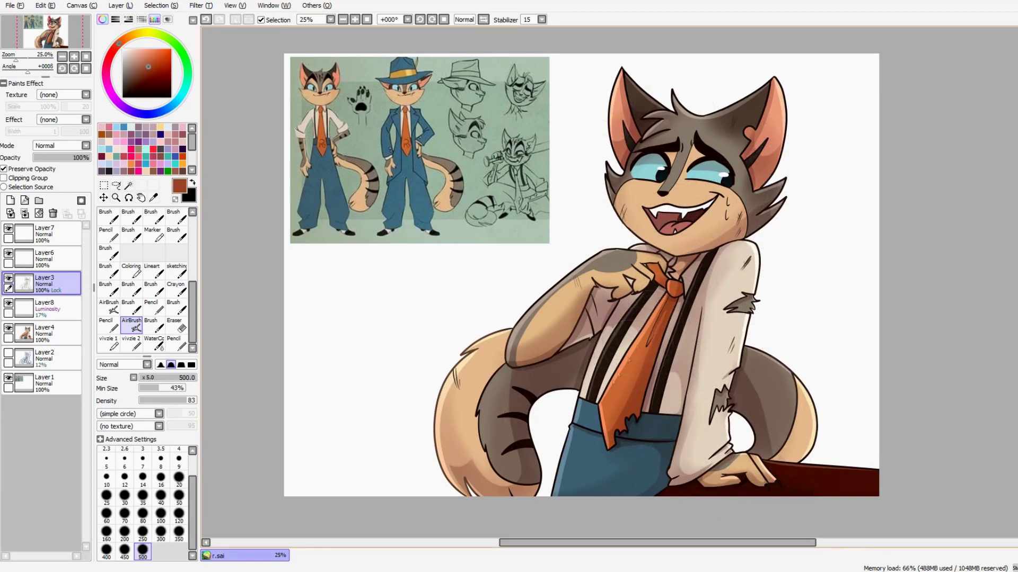
{"action": "scroll", "coordinate": [687, 138], "scroll_direction": "up", "scroll_amount": 4}
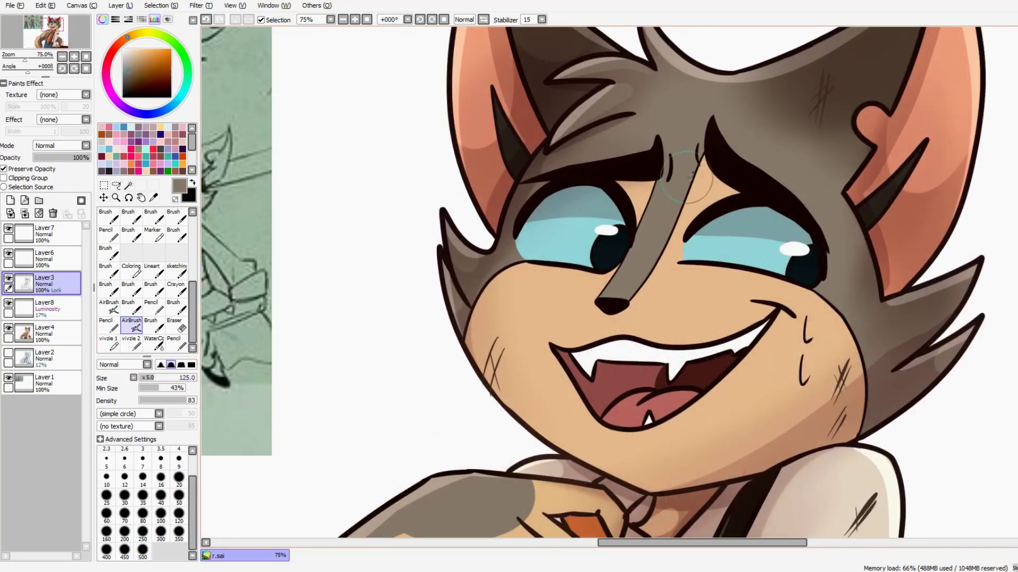
Step: Colour the cheek's sweat drops pale teal on a new Lumi & Shade layer at 11% opacity with the Pencil at size 50
{"action": "left_click", "coordinate": [10, 200]}
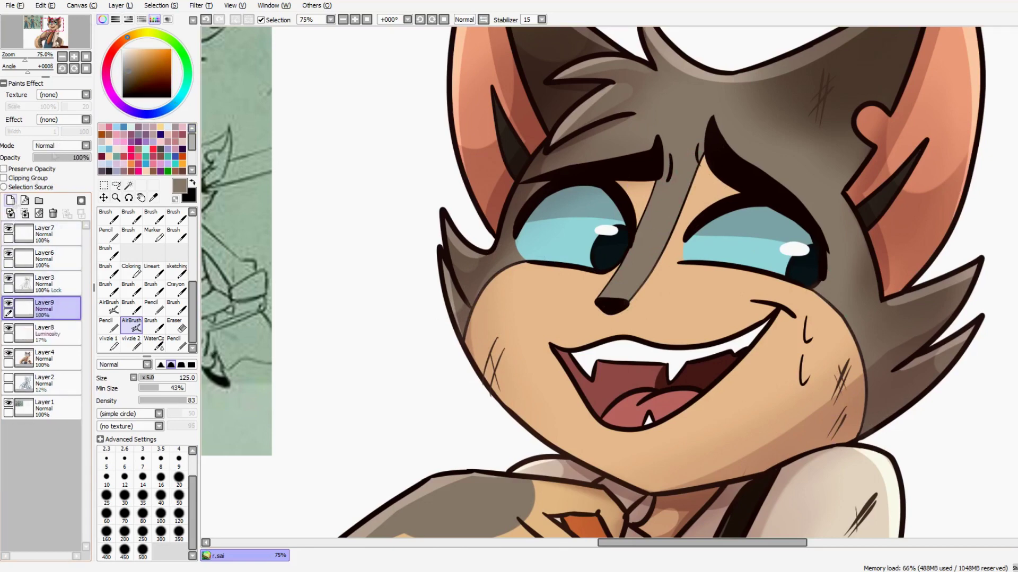
{"action": "left_click", "coordinate": [177, 343]}
{"action": "left_click", "coordinate": [179, 495]}
{"action": "left_click", "coordinate": [797, 257], "text": "alt"}
{"action": "left_click", "coordinate": [86, 145]}
{"action": "left_click", "coordinate": [48, 160]}
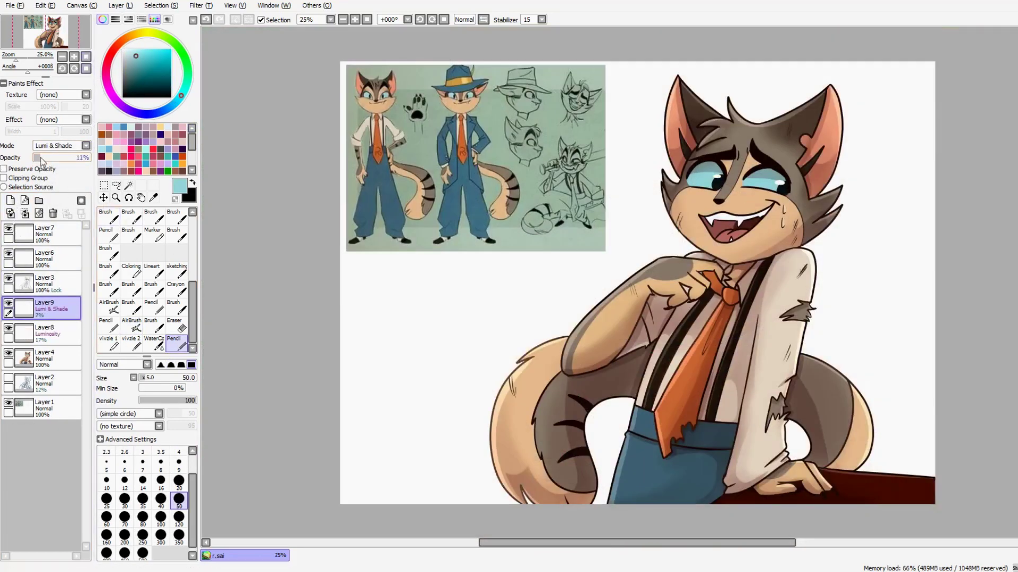
Step: Recolour the sweat drop lines on Layer3 with the AirBrush and the Pencil, sampling a muted teal
{"action": "left_click", "coordinate": [47, 280]}
{"action": "left_click", "coordinate": [131, 325]}
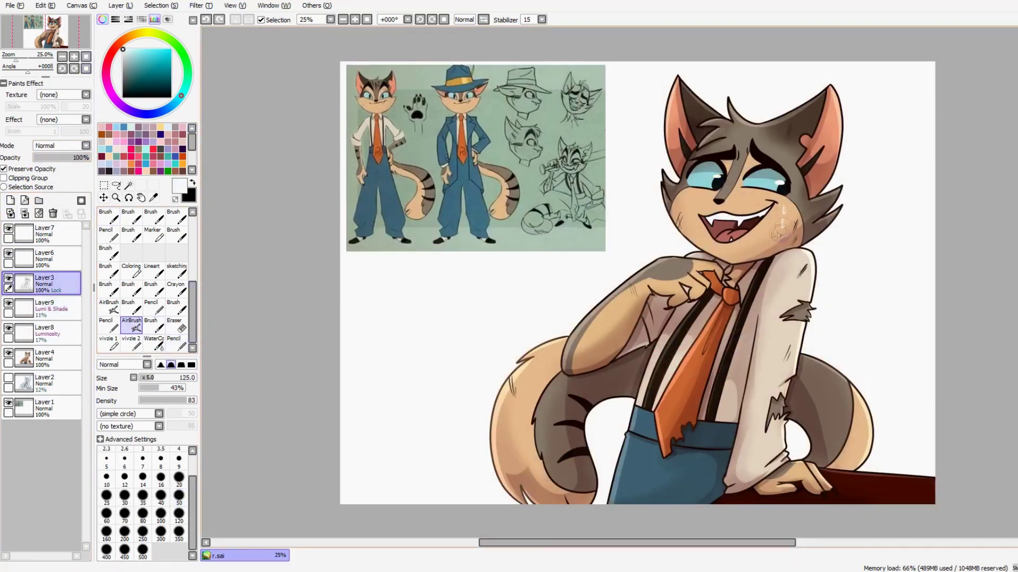
{"action": "left_click", "coordinate": [779, 233], "text": "alt"}
{"action": "key", "text": "n"}
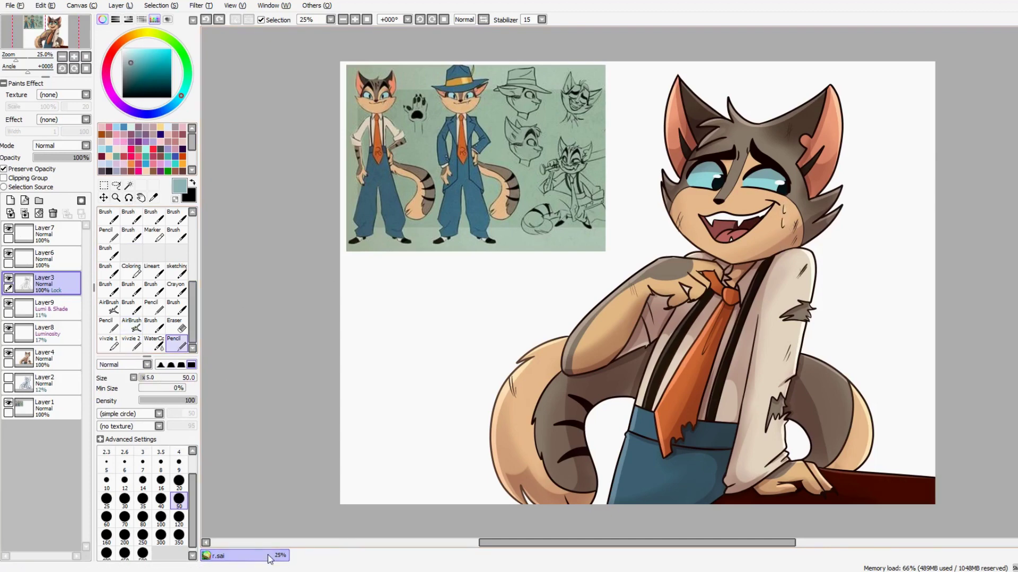
Step: Set Layer9 to Normal mode at 18% opacity with Preserve Opacity on, and recolour the sweat drops white
{"action": "left_click", "coordinate": [48, 306]}
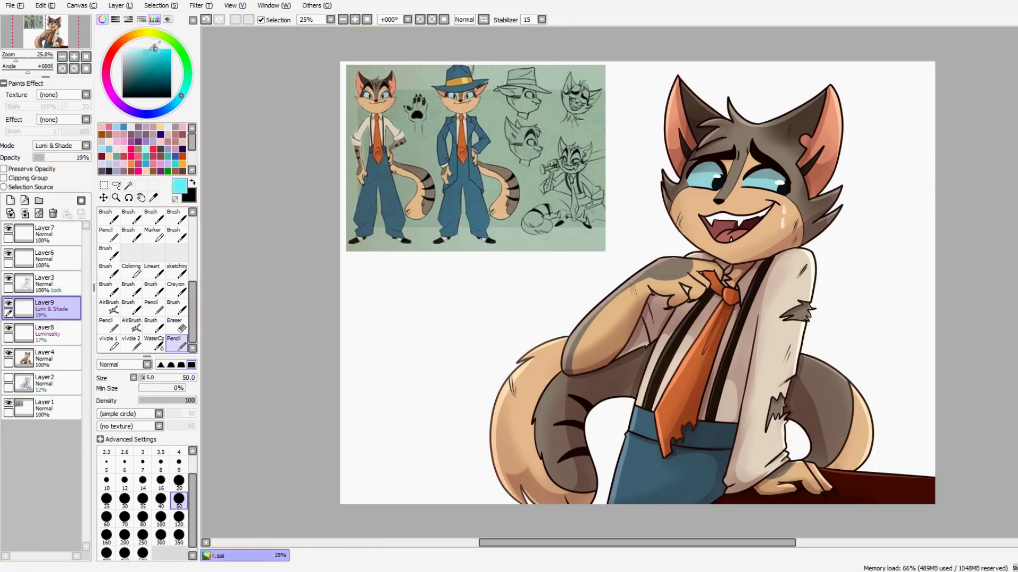
{"action": "left_click", "coordinate": [86, 146]}
{"action": "left_click", "coordinate": [44, 156]}
{"action": "left_click", "coordinate": [43, 157]}
{"action": "left_click", "coordinate": [530, 329], "text": "alt"}
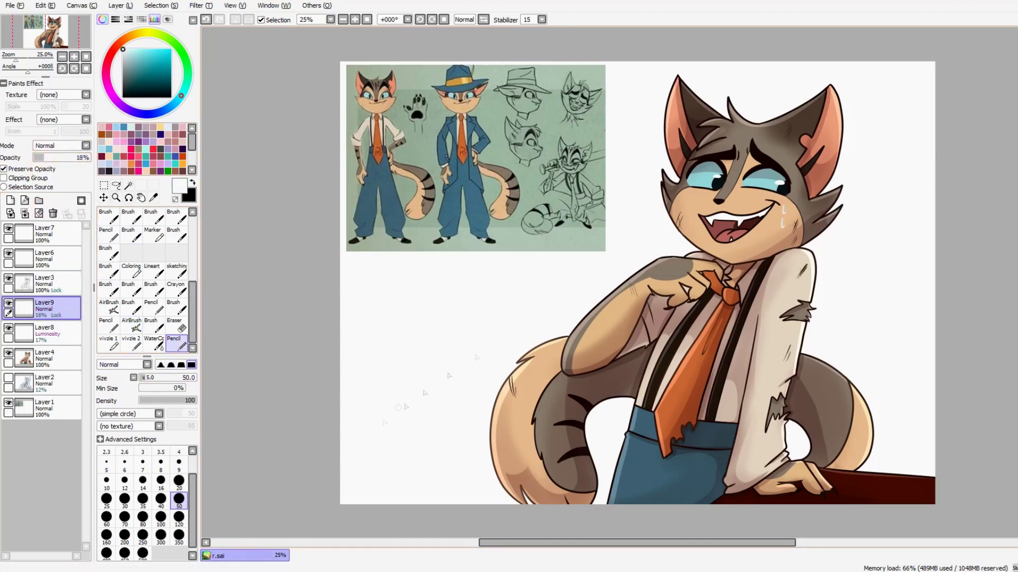
{"action": "left_click_drag", "start_coordinate": [636, 318], "coordinate": [488, 347]}
Step: Lasso the sweat drops on Layer3 and transform the selection
{"action": "left_click", "coordinate": [48, 280]}
{"action": "left_click", "coordinate": [116, 185]}
{"action": "key", "text": "ctrl+t"}
{"action": "scroll", "coordinate": [651, 278], "scroll_direction": "up", "scroll_amount": 4}
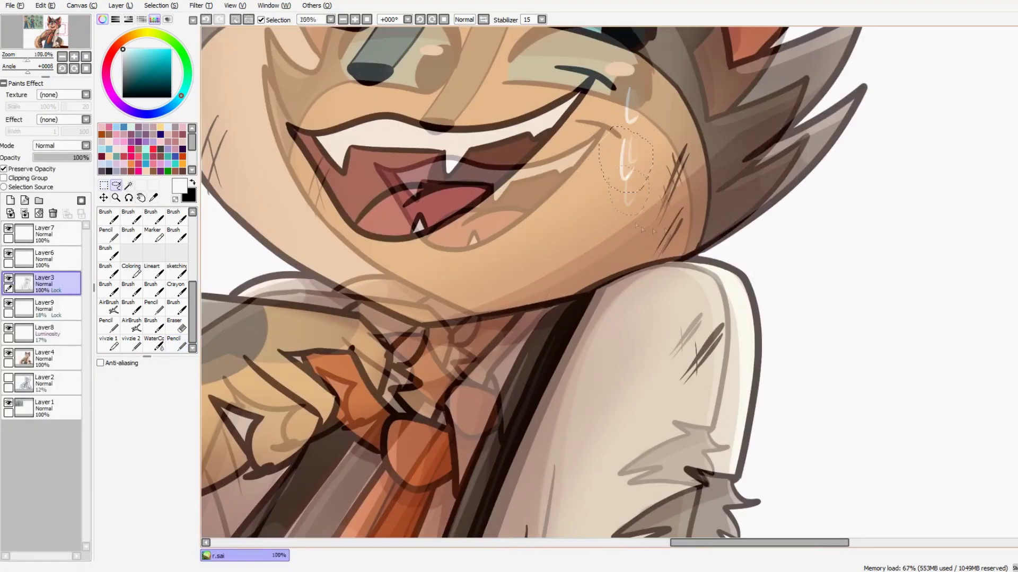